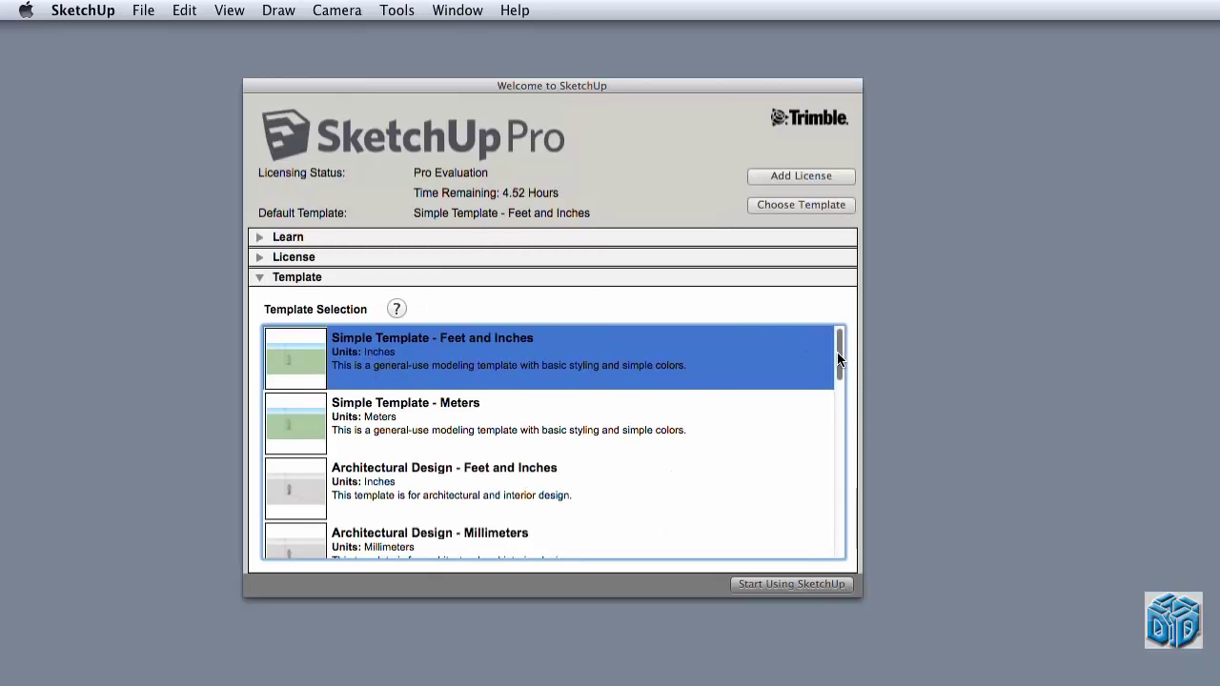
Browse the Welcome template list and choose Product Design and Woodworking - Inches as default
{"action": "left_click_drag", "start_coordinate": [839, 352], "coordinate": [836, 357]}
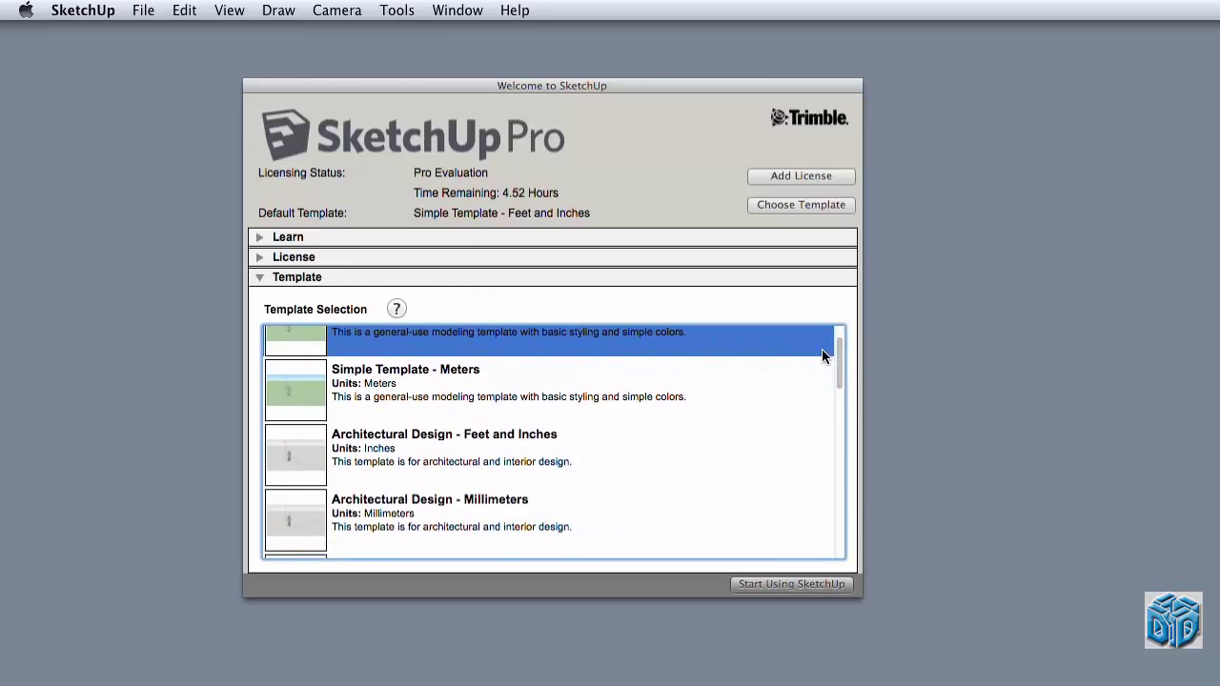
{"action": "left_click_drag", "start_coordinate": [827, 352], "coordinate": [825, 391]}
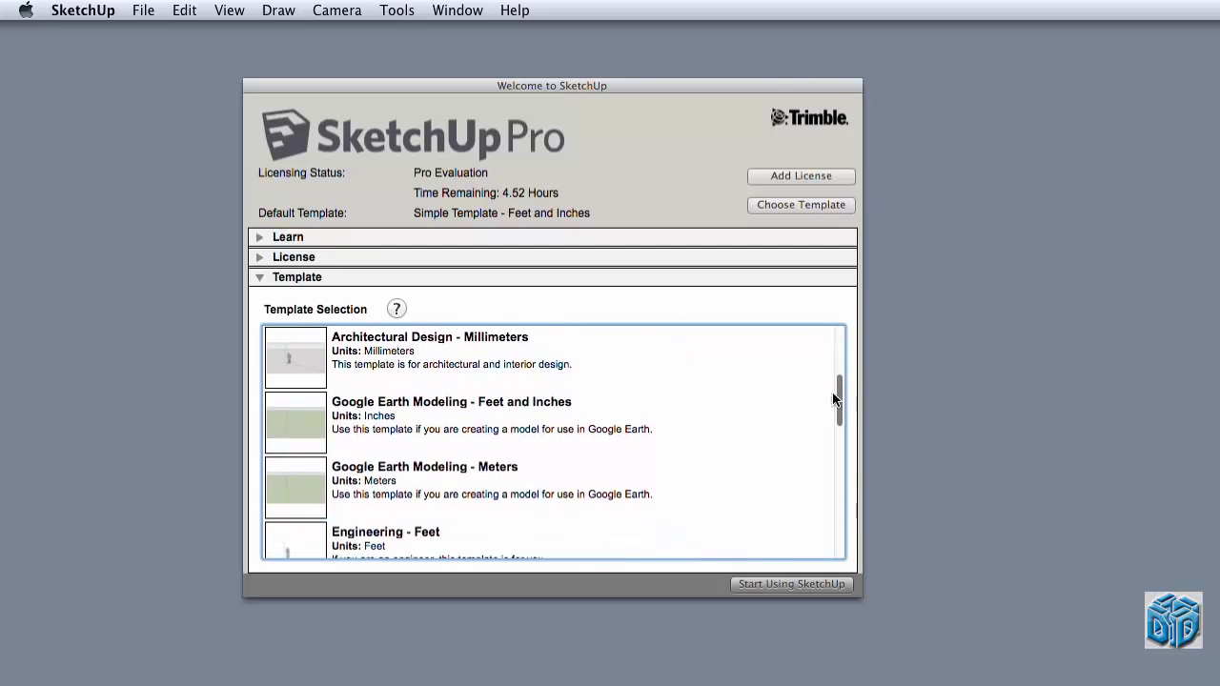
{"action": "left_click", "coordinate": [492, 367]}
{"action": "left_click", "coordinate": [487, 414]}
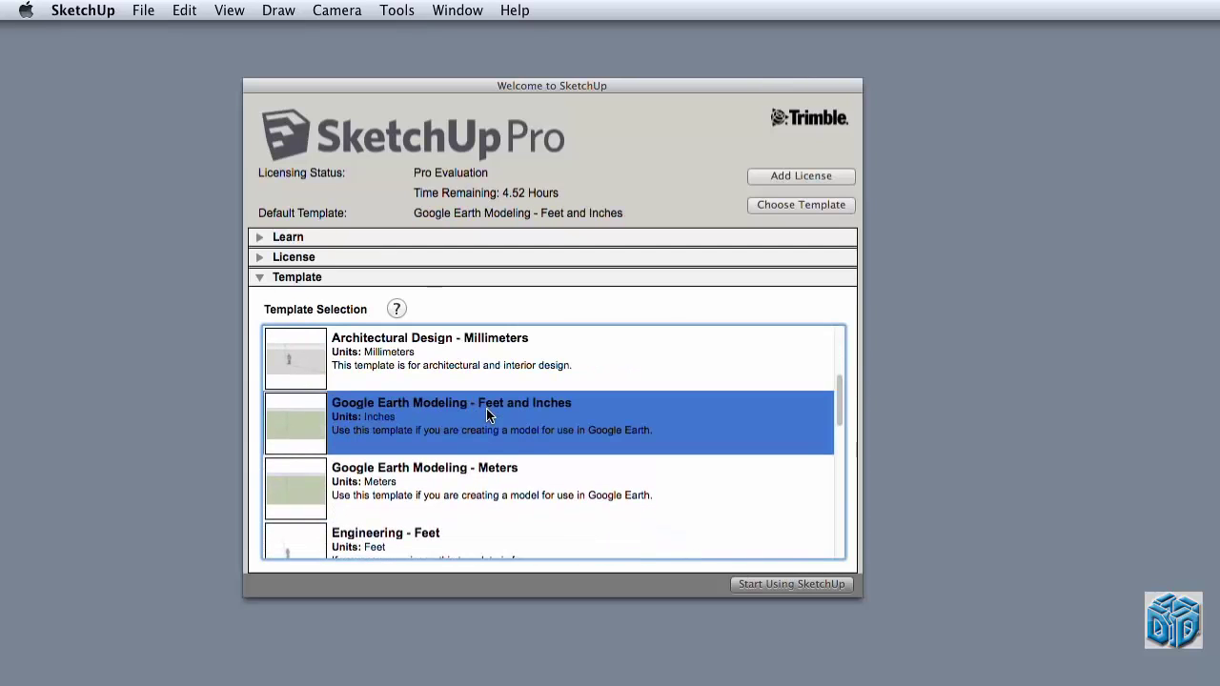
{"action": "left_click", "coordinate": [479, 476]}
{"action": "left_click_drag", "start_coordinate": [840, 397], "coordinate": [839, 493]}
{"action": "left_click", "coordinate": [457, 539]}
{"action": "left_click", "coordinate": [433, 353]}
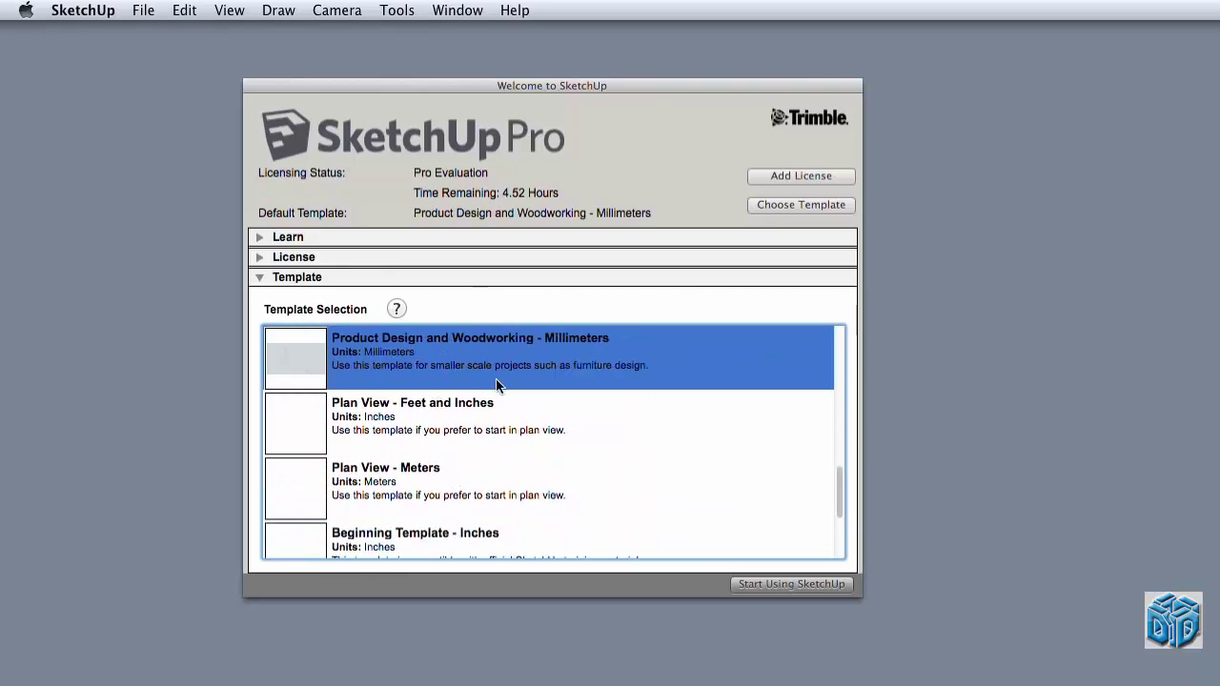
{"action": "left_click_drag", "start_coordinate": [839, 513], "coordinate": [838, 465]}
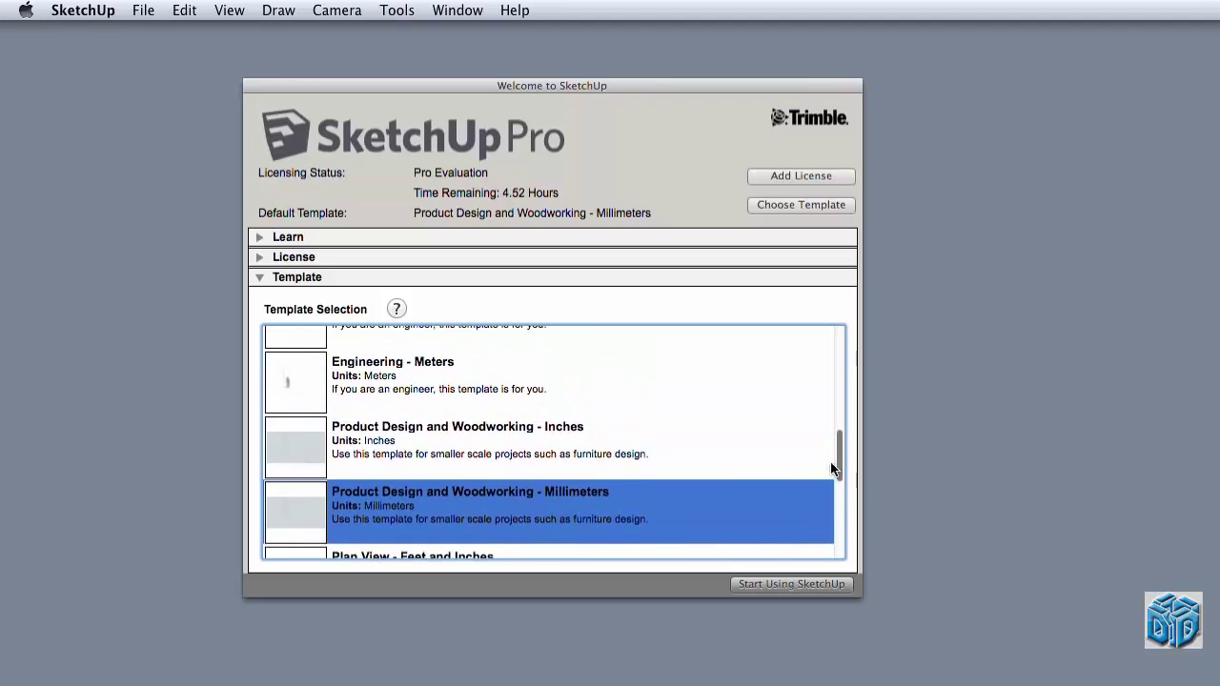
{"action": "left_click", "coordinate": [546, 455]}
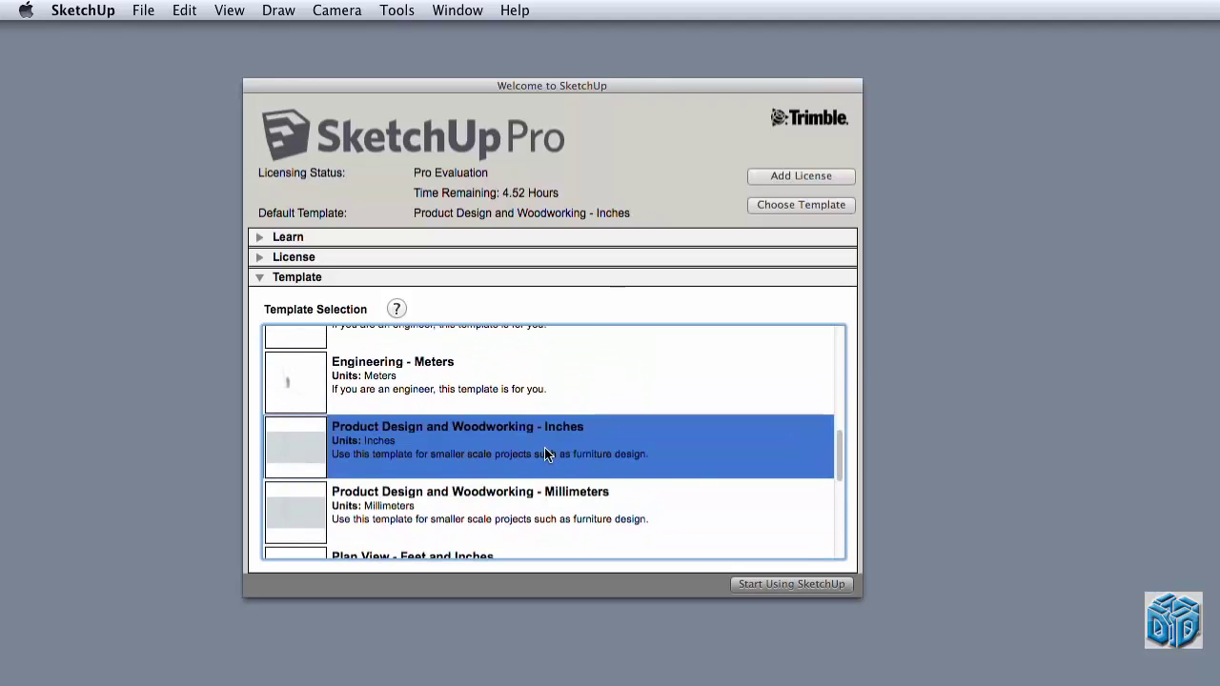
Start a new model and switch the camera to the standard Iso view
{"action": "left_click", "coordinate": [779, 586]}
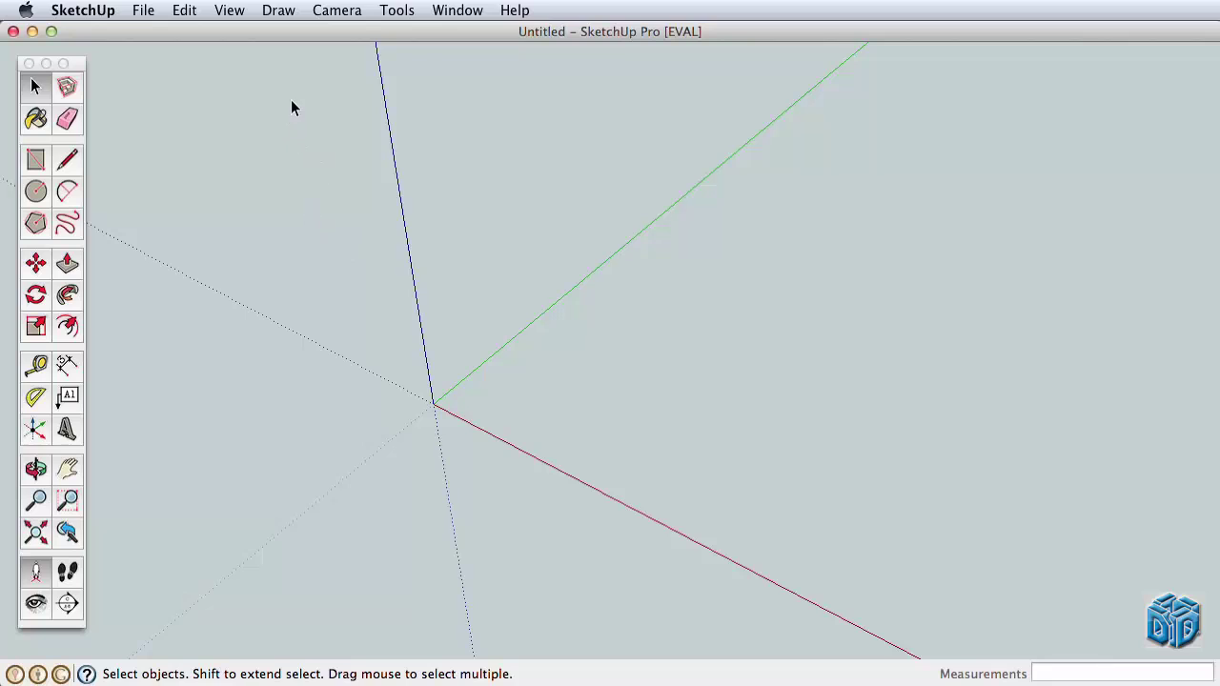
{"action": "left_click", "coordinate": [337, 11]}
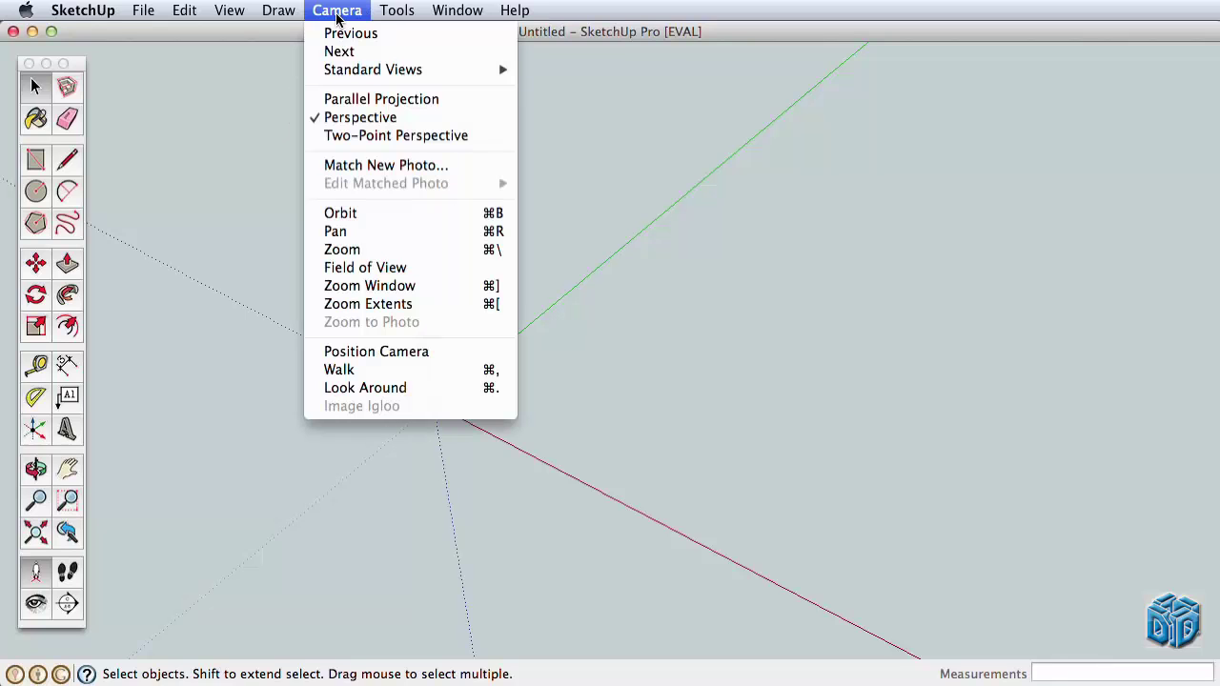
{"action": "mouse_move", "coordinate": [373, 70]}
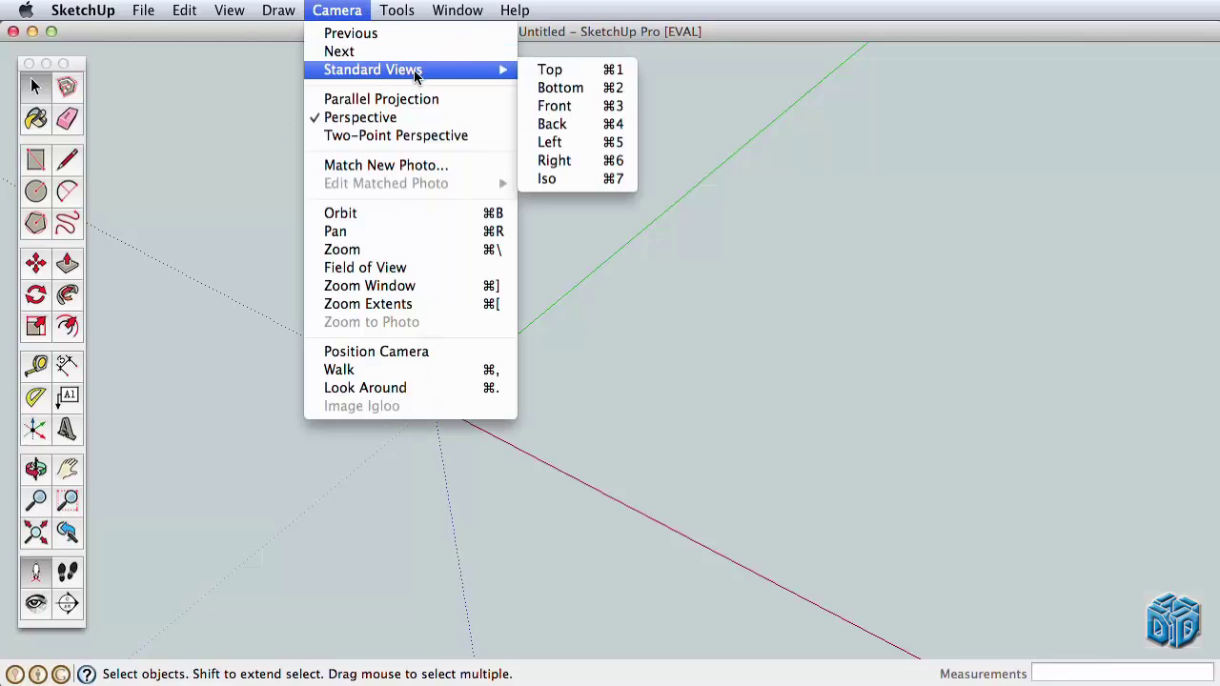
{"action": "left_click", "coordinate": [561, 179]}
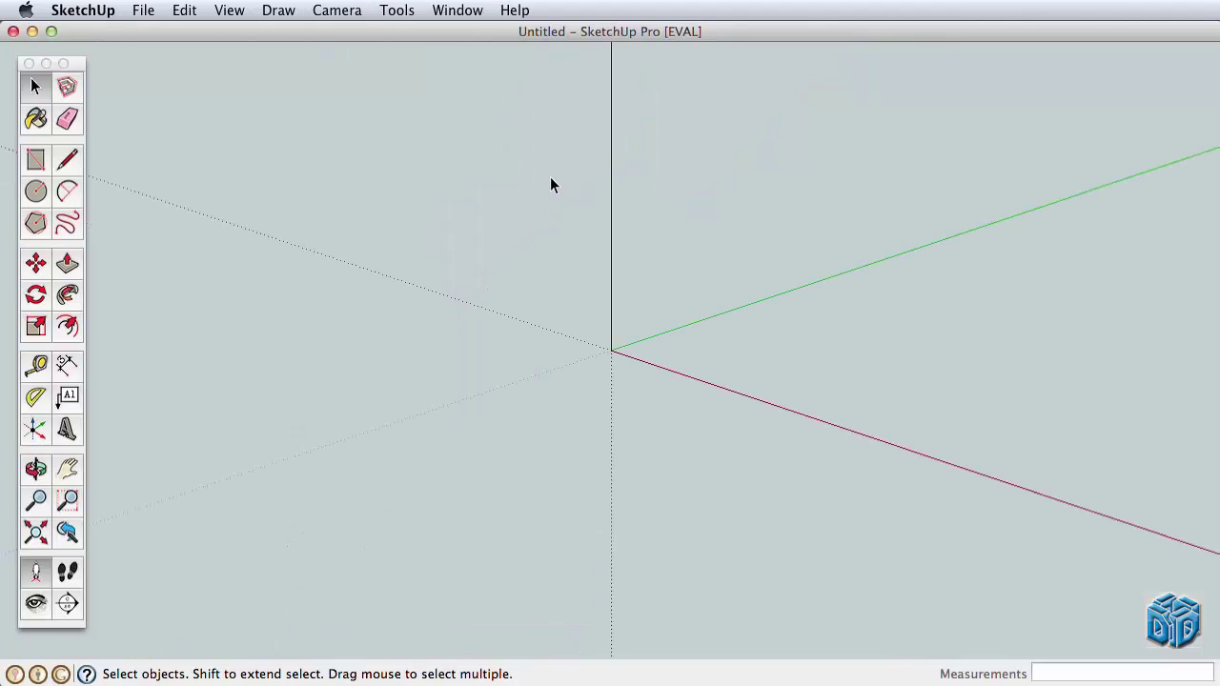
Draw a long narrow rectangle and a second, larger rectangle beside it on the ground
{"action": "left_click", "coordinate": [39, 161]}
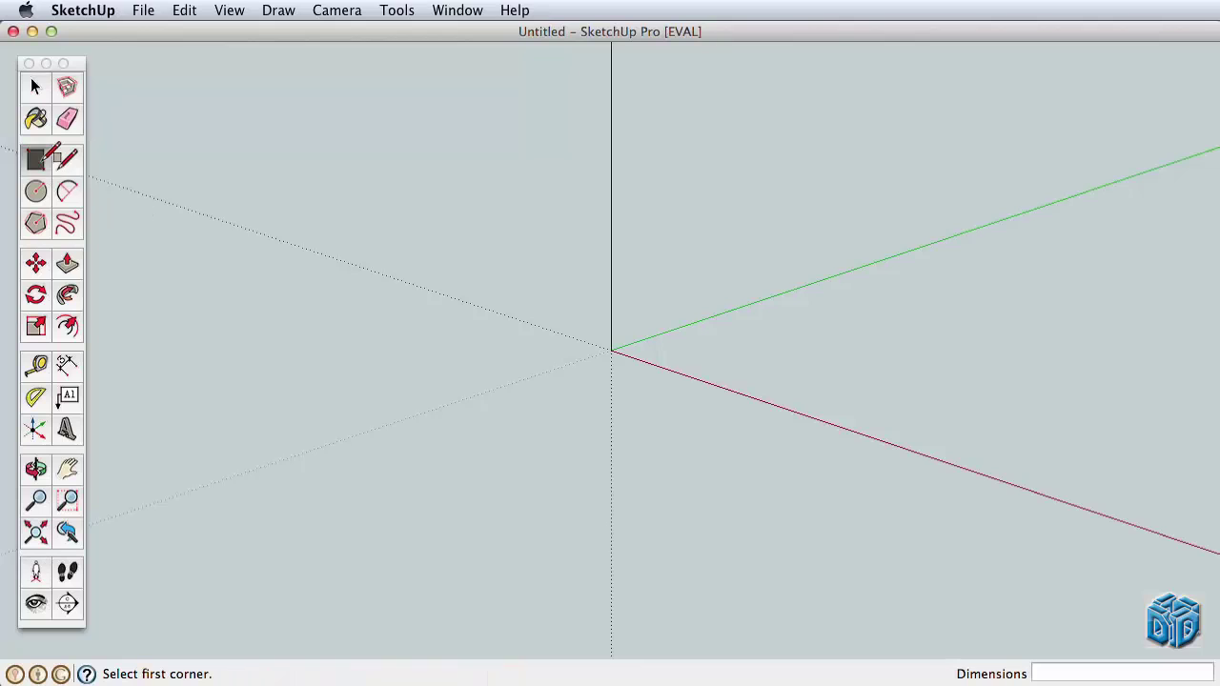
{"action": "left_click", "coordinate": [250, 372]}
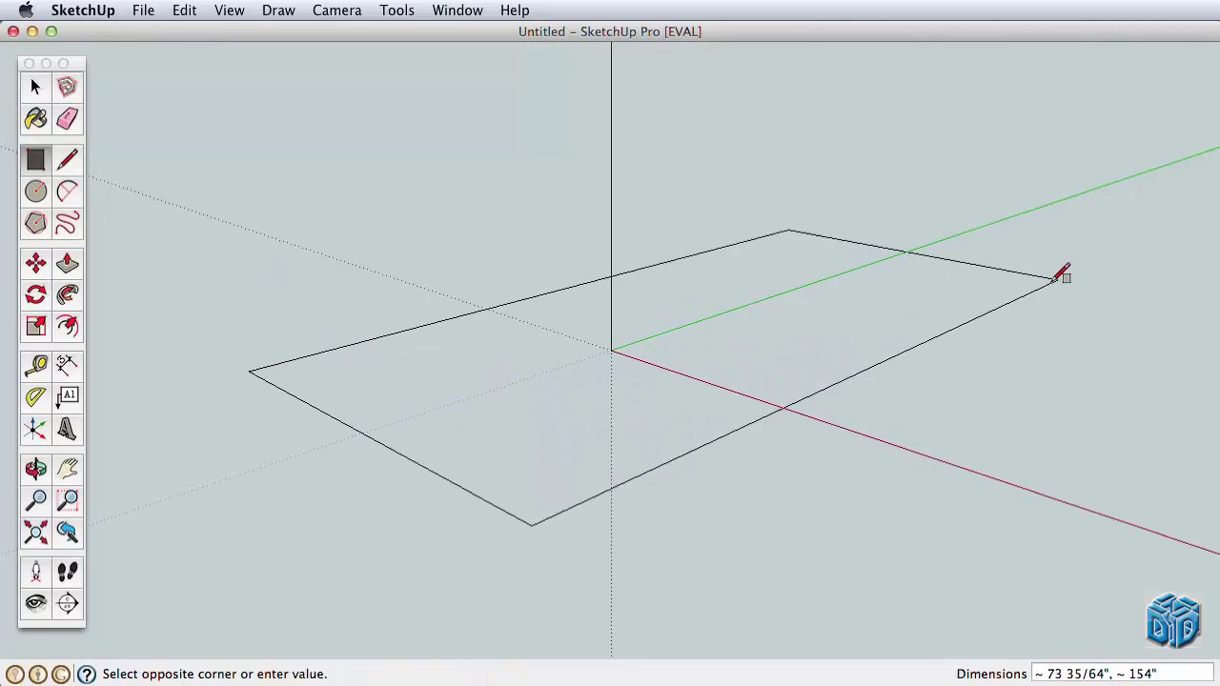
{"action": "left_click", "coordinate": [1016, 306]}
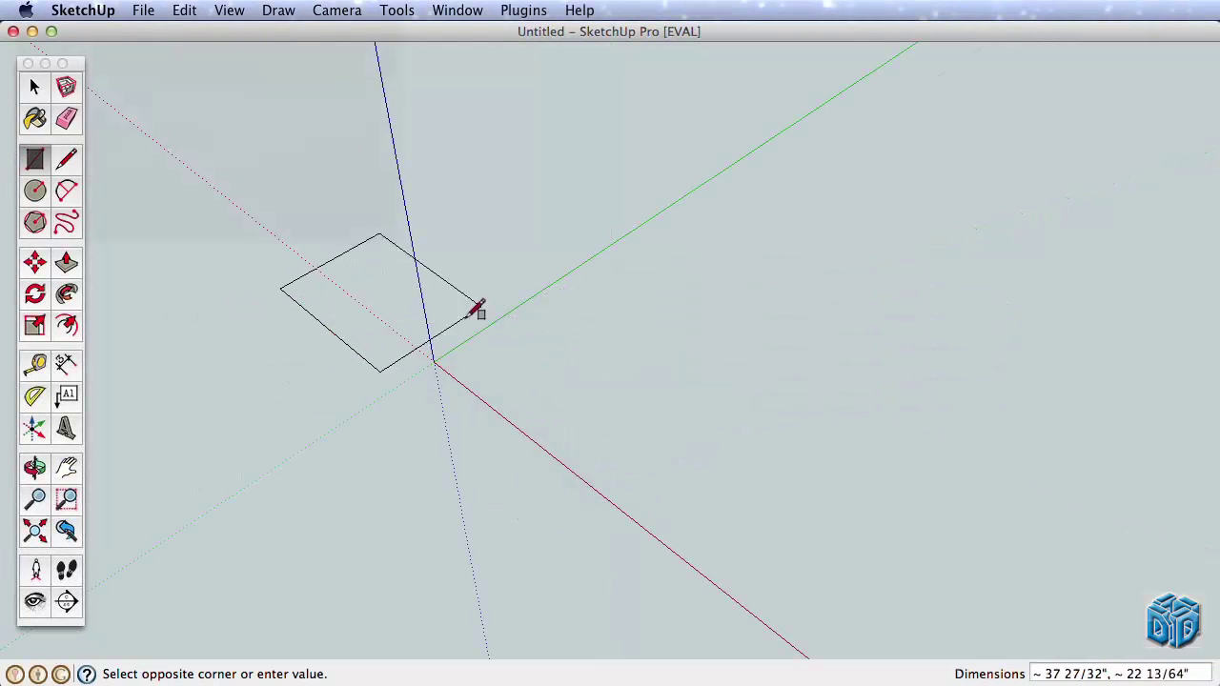
{"action": "left_click", "coordinate": [645, 183]}
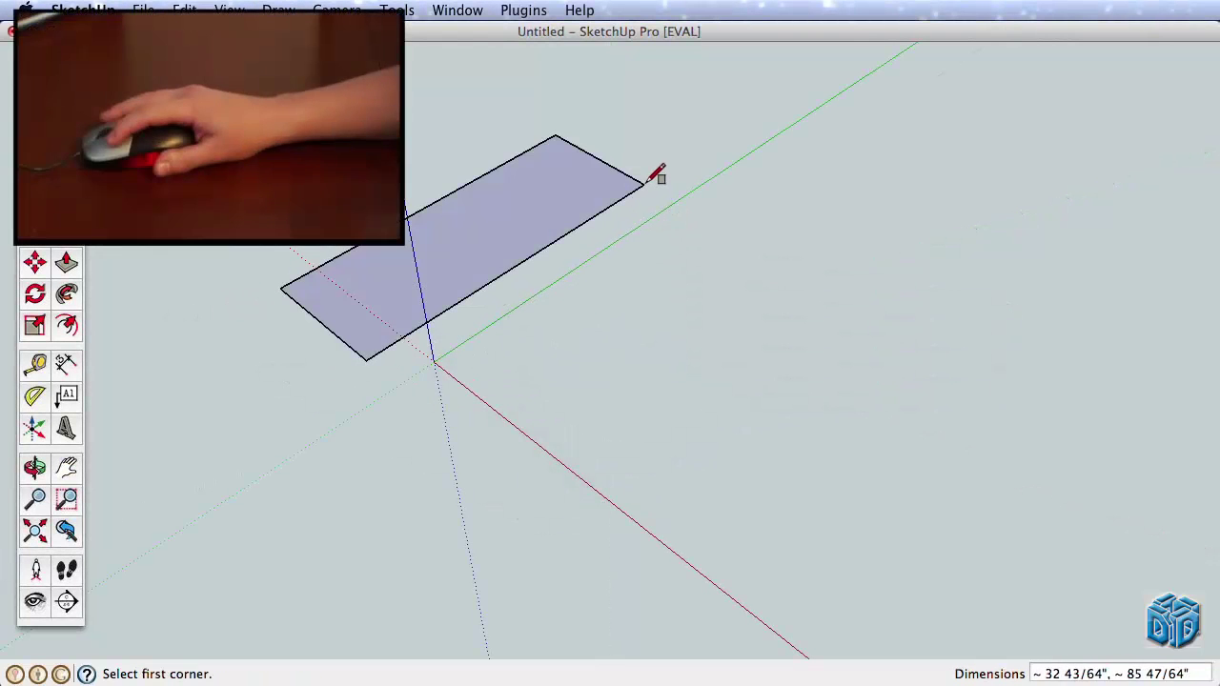
{"action": "left_click", "coordinate": [511, 368]}
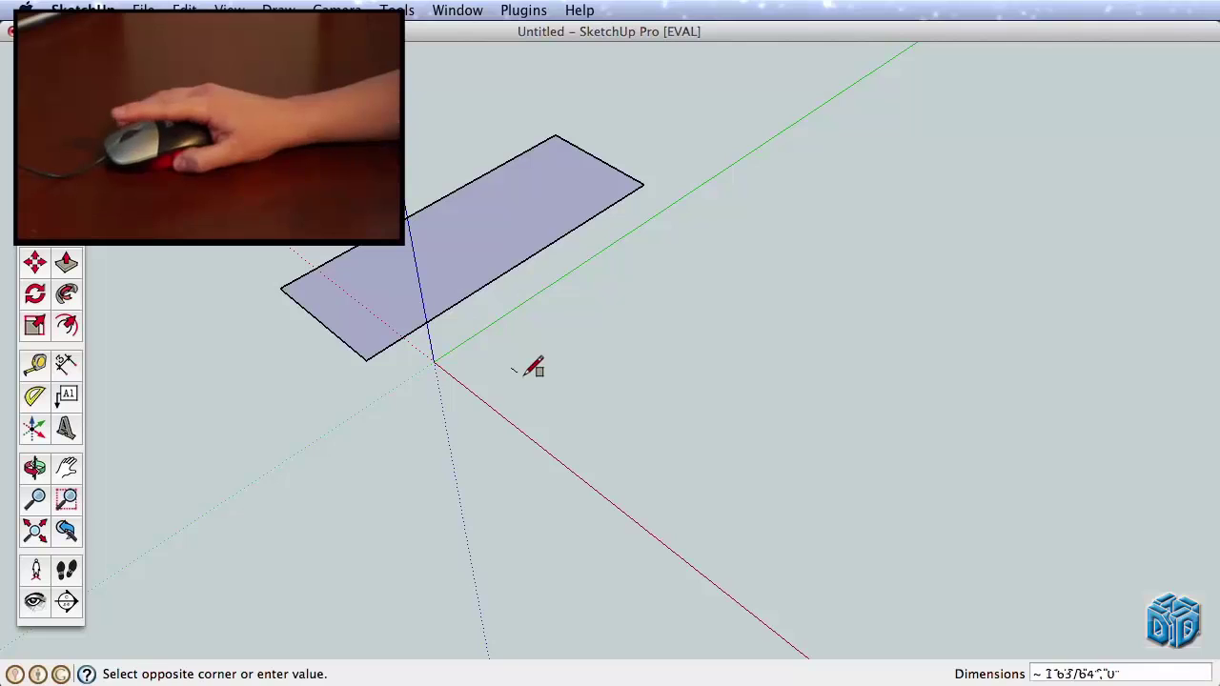
{"action": "left_click", "coordinate": [1088, 317]}
Draw a line from the narrow rectangle's corner along the red axis to the larger rectangle
{"action": "key", "text": "l"}
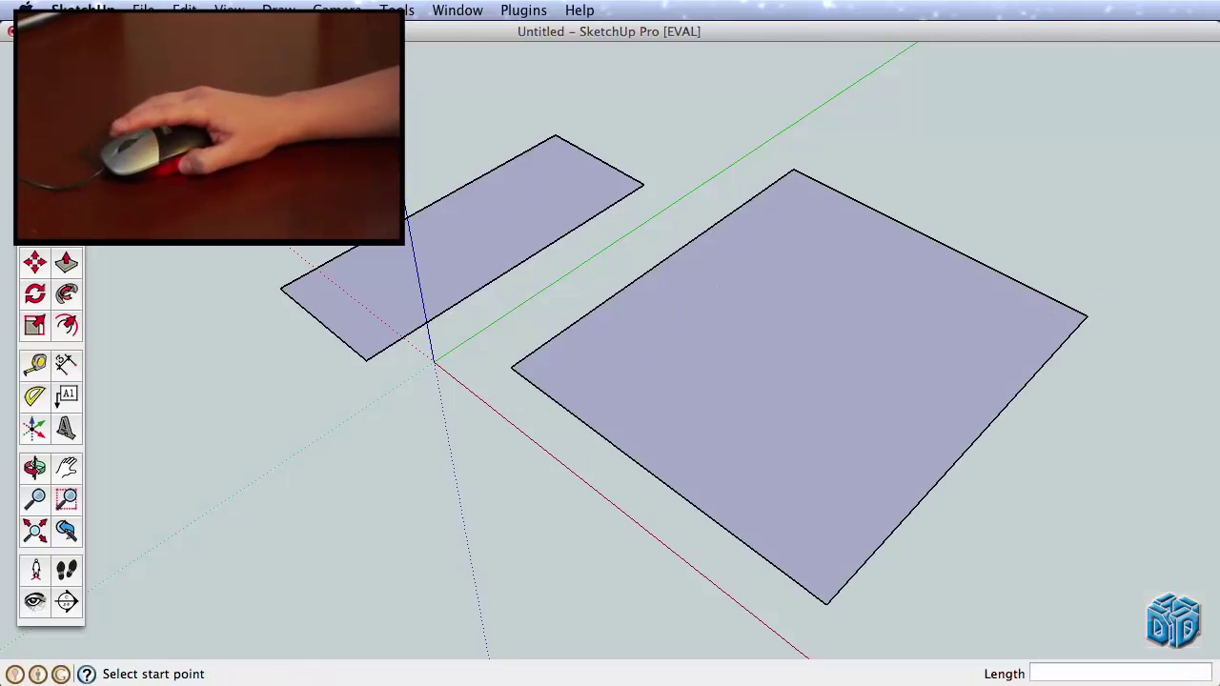
{"action": "left_click", "coordinate": [366, 359]}
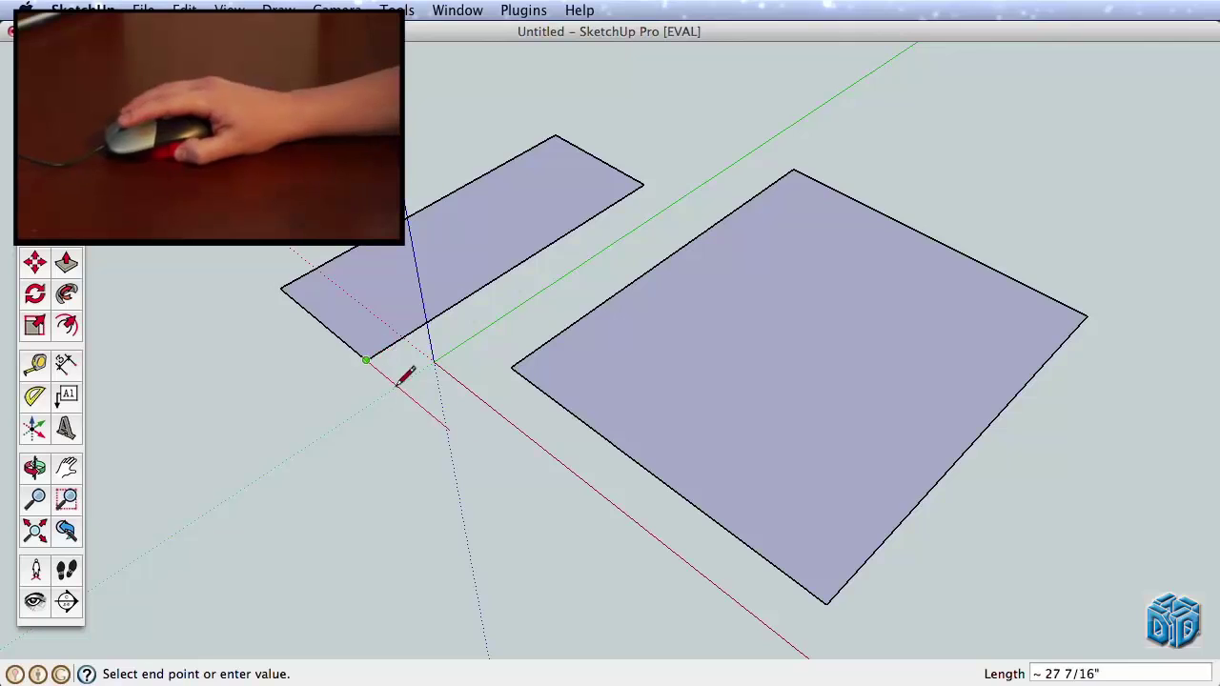
{"action": "left_click", "coordinate": [650, 593]}
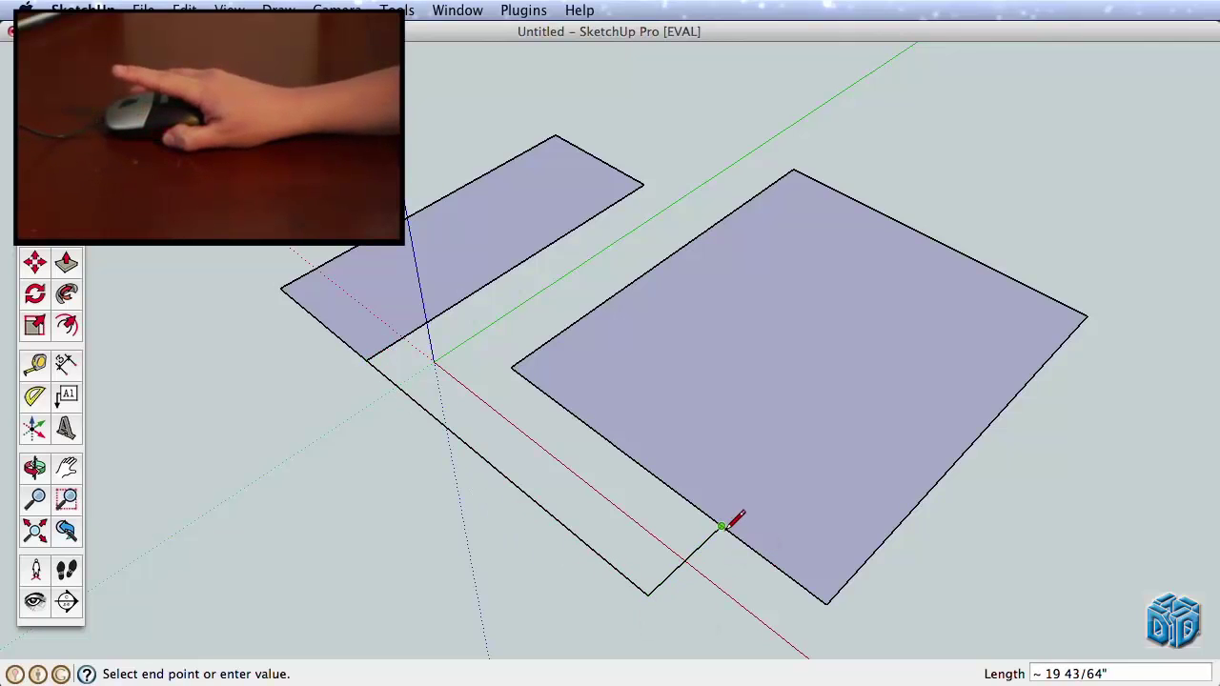
{"action": "left_click", "coordinate": [722, 526]}
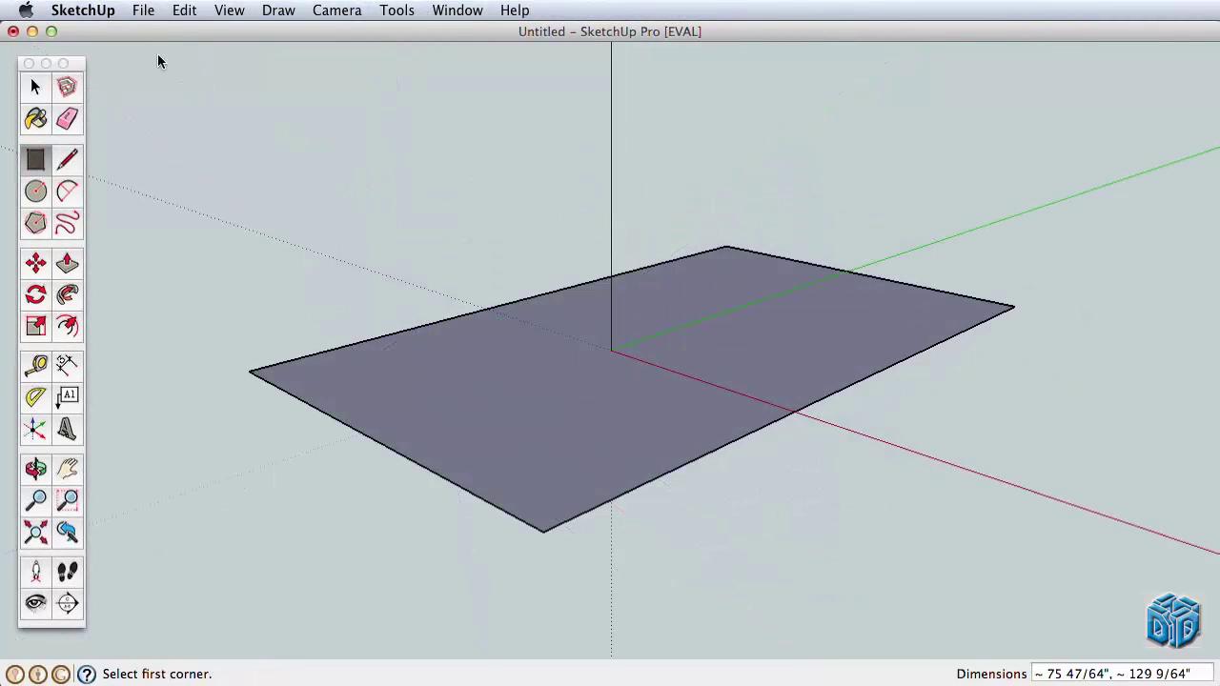
Undo the last rectangle and draw one large floor rectangle on the ground
{"action": "left_click", "coordinate": [186, 11]}
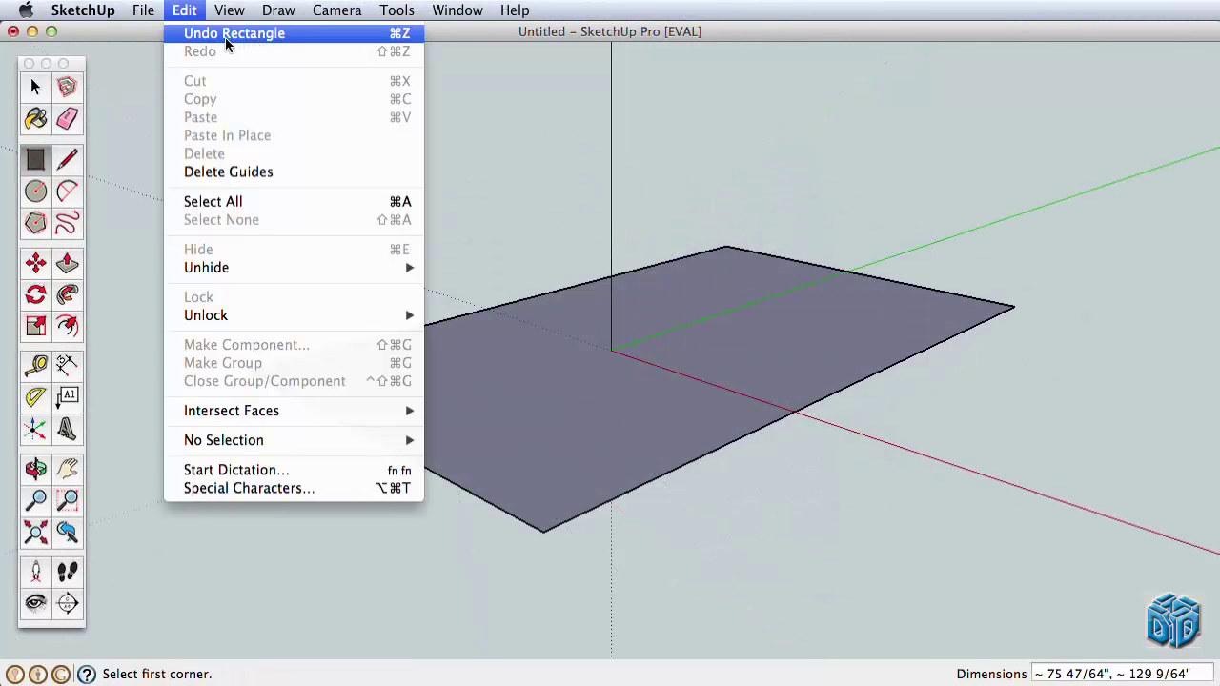
{"action": "left_click", "coordinate": [296, 34]}
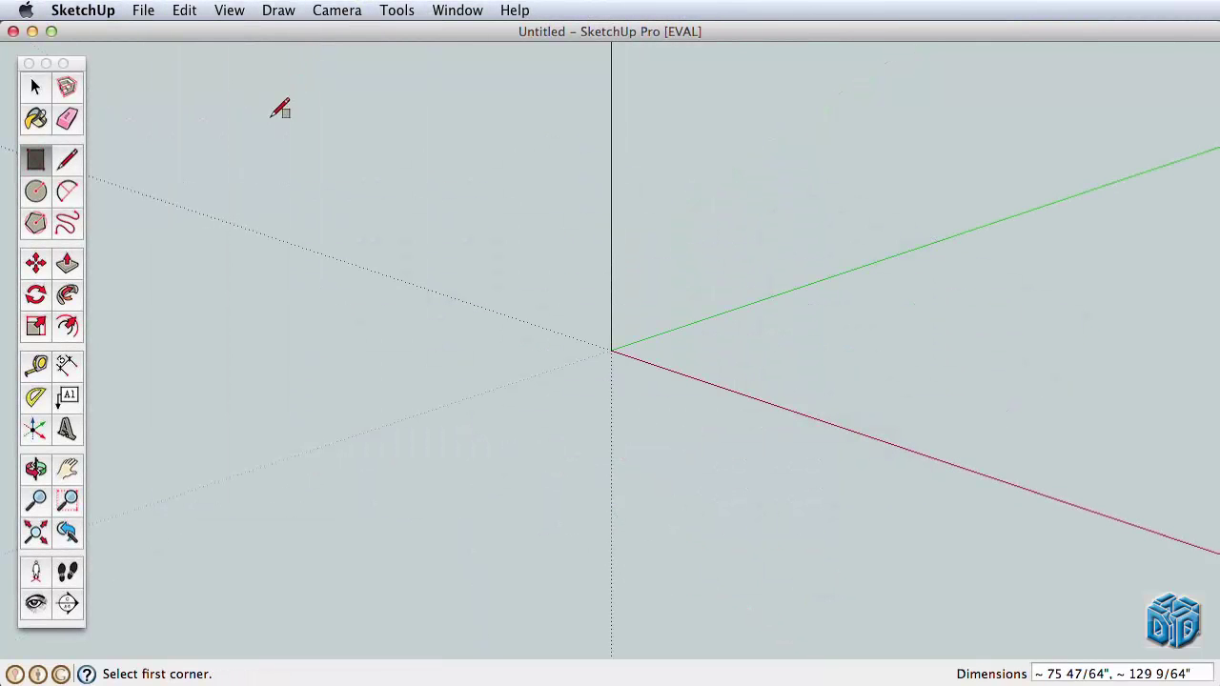
{"action": "left_click", "coordinate": [219, 349]}
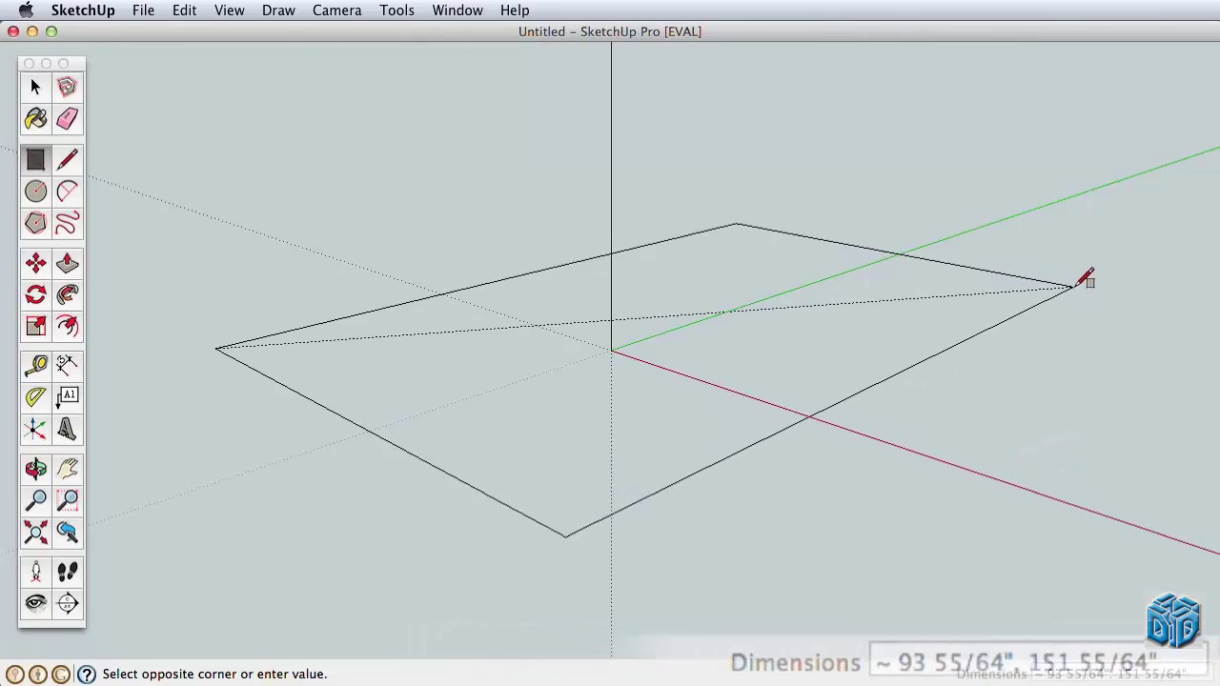
{"action": "left_click", "coordinate": [1031, 282]}
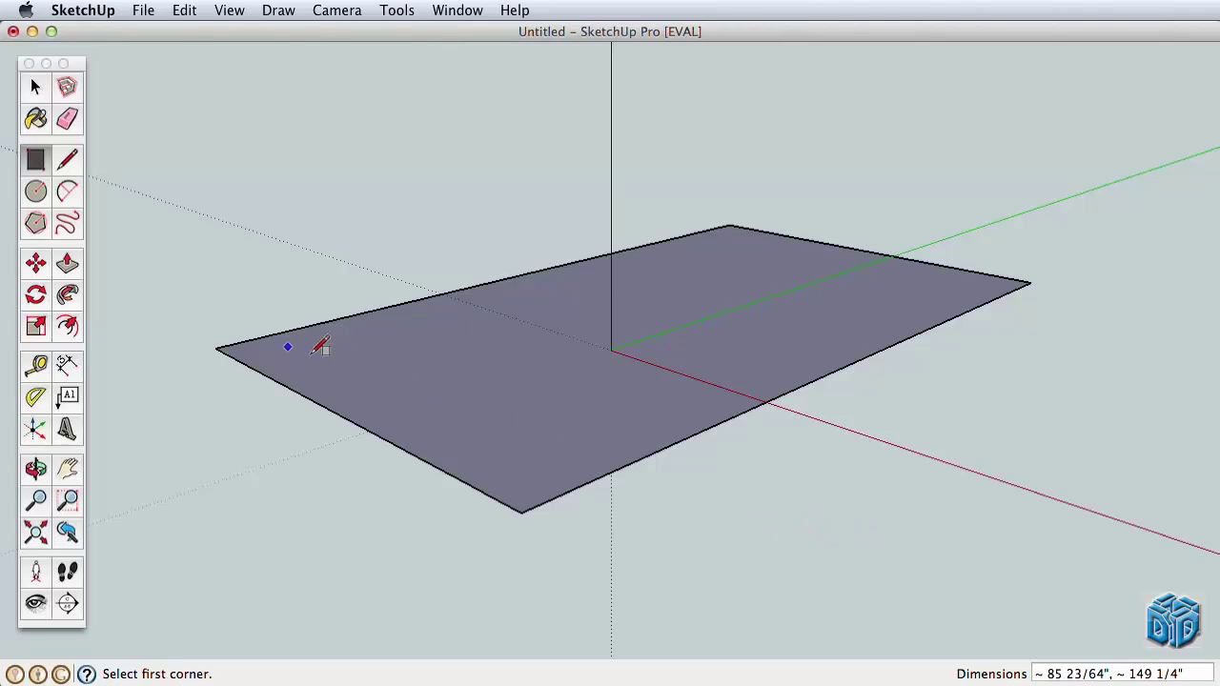
Pull the rectangle up into a box, then adjust its front-right face and lower its top
{"action": "left_click", "coordinate": [67, 269]}
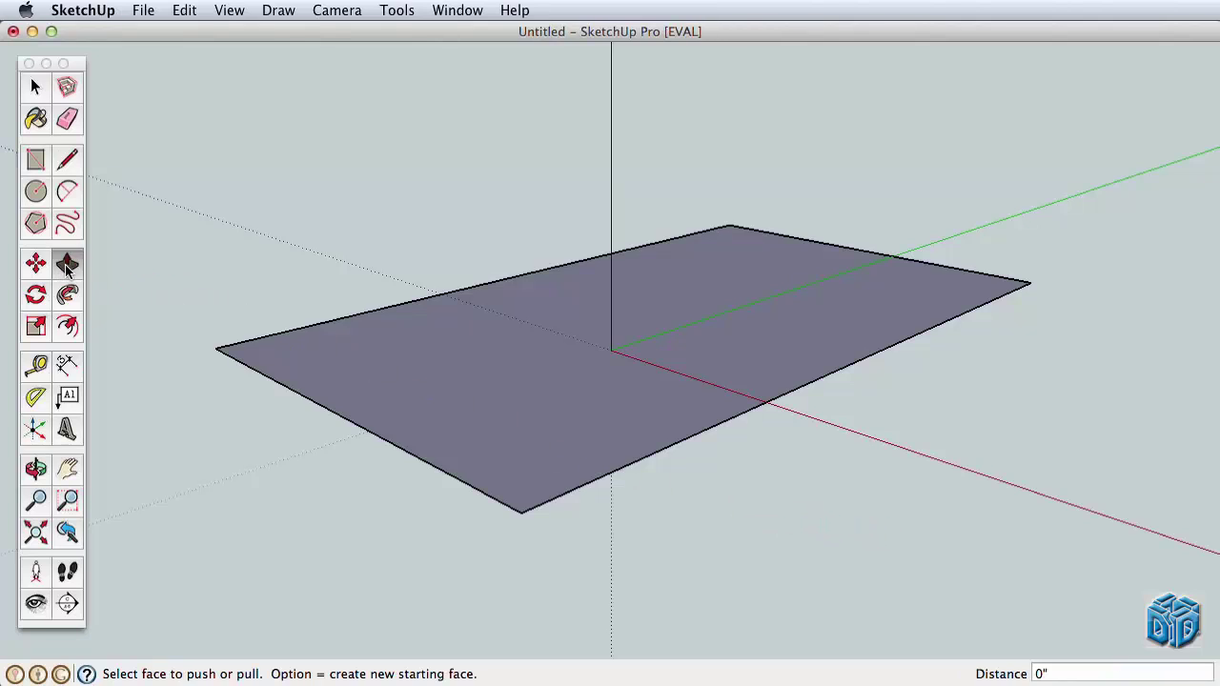
{"action": "mouse_move", "coordinate": [512, 468]}
{"action": "left_mouse_down"}
{"action": "mouse_move", "coordinate": [509, 382]}
{"action": "mouse_move", "coordinate": [471, 219]}
{"action": "mouse_move", "coordinate": [485, 200]}
{"action": "left_mouse_up"}
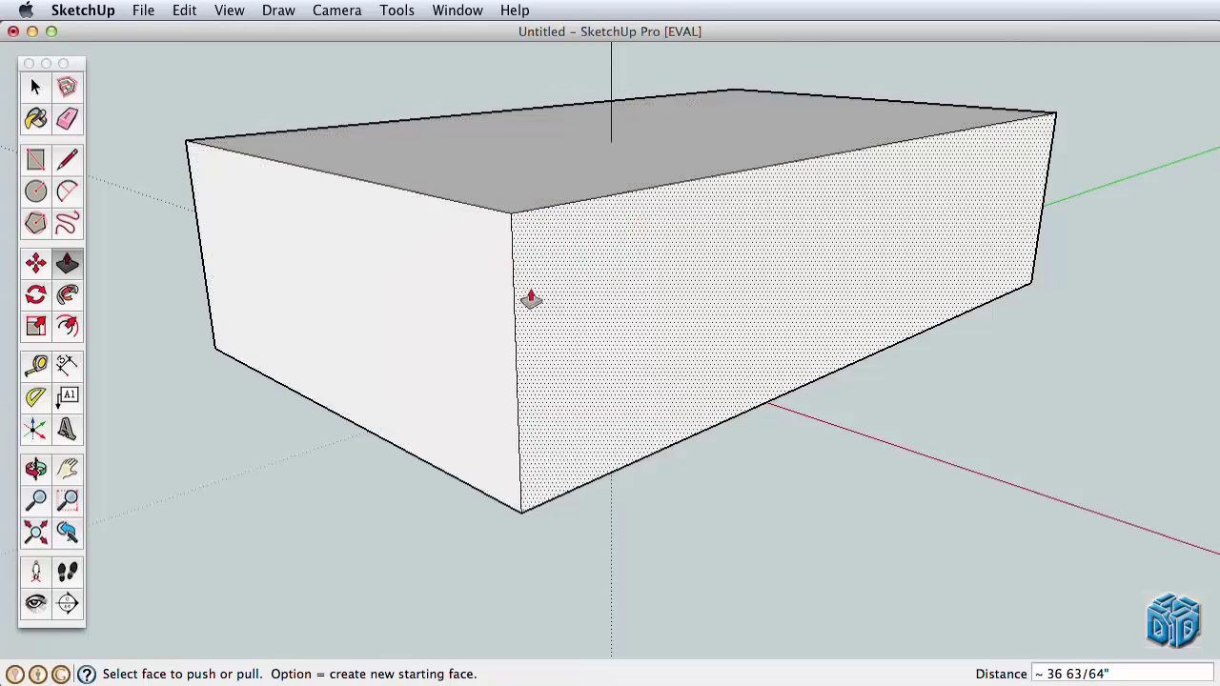
{"action": "mouse_move", "coordinate": [686, 384]}
{"action": "left_mouse_down"}
{"action": "mouse_move", "coordinate": [773, 411]}
{"action": "mouse_move", "coordinate": [665, 384]}
{"action": "mouse_move", "coordinate": [503, 375]}
{"action": "mouse_move", "coordinate": [332, 428]}
{"action": "mouse_move", "coordinate": [489, 393]}
{"action": "mouse_move", "coordinate": [632, 435]}
{"action": "left_mouse_up"}
{"action": "mouse_move", "coordinate": [575, 218]}
{"action": "left_mouse_down"}
{"action": "mouse_move", "coordinate": [578, 356]}
{"action": "mouse_move", "coordinate": [578, 253]}
{"action": "left_mouse_up"}
{"action": "mouse_move", "coordinate": [584, 303]}
{"action": "left_mouse_down"}
{"action": "mouse_move", "coordinate": [593, 322]}
{"action": "mouse_move", "coordinate": [681, 356]}
{"action": "mouse_move", "coordinate": [534, 349]}
{"action": "mouse_move", "coordinate": [603, 337]}
{"action": "mouse_move", "coordinate": [583, 344]}
{"action": "left_mouse_up"}
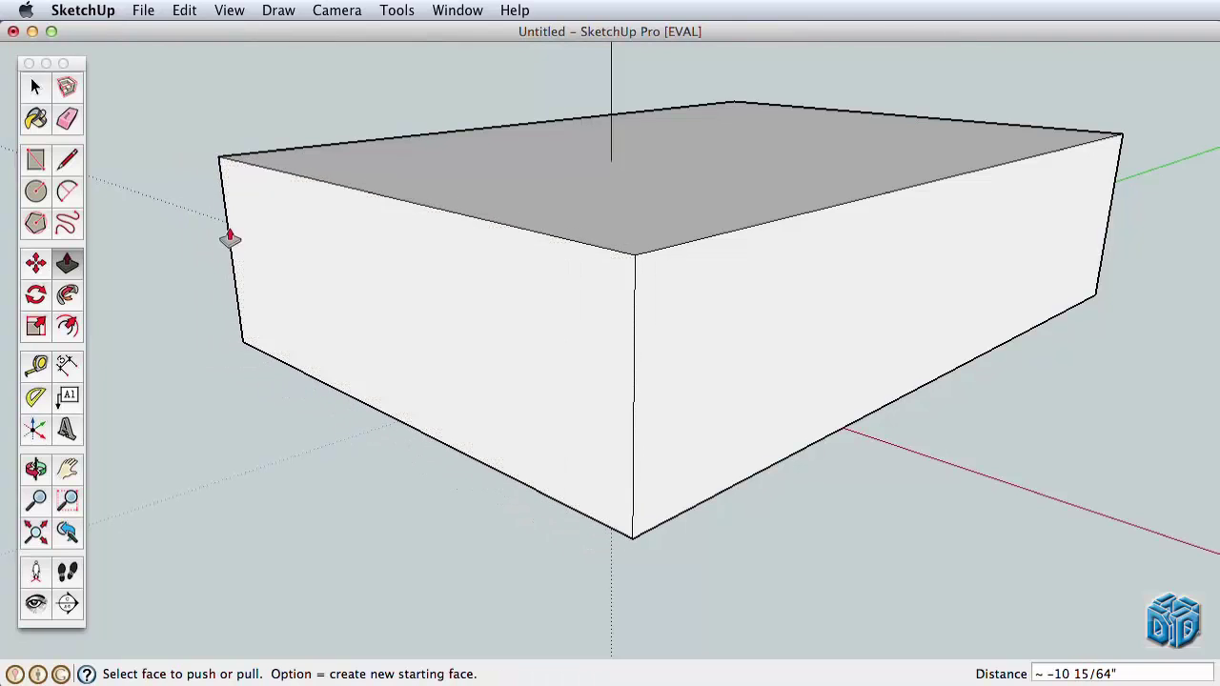
Draw a rectangle on the right-front face and push it deep in to open a recessed room
{"action": "left_click", "coordinate": [36, 162]}
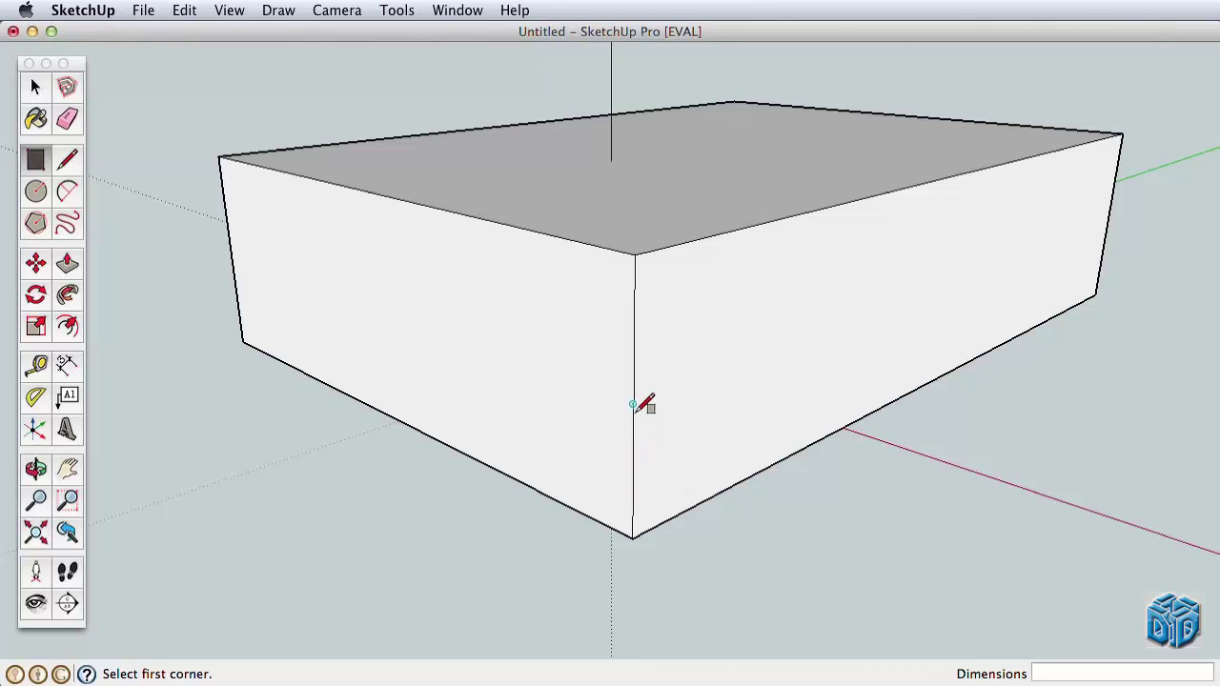
{"action": "left_click", "coordinate": [636, 254]}
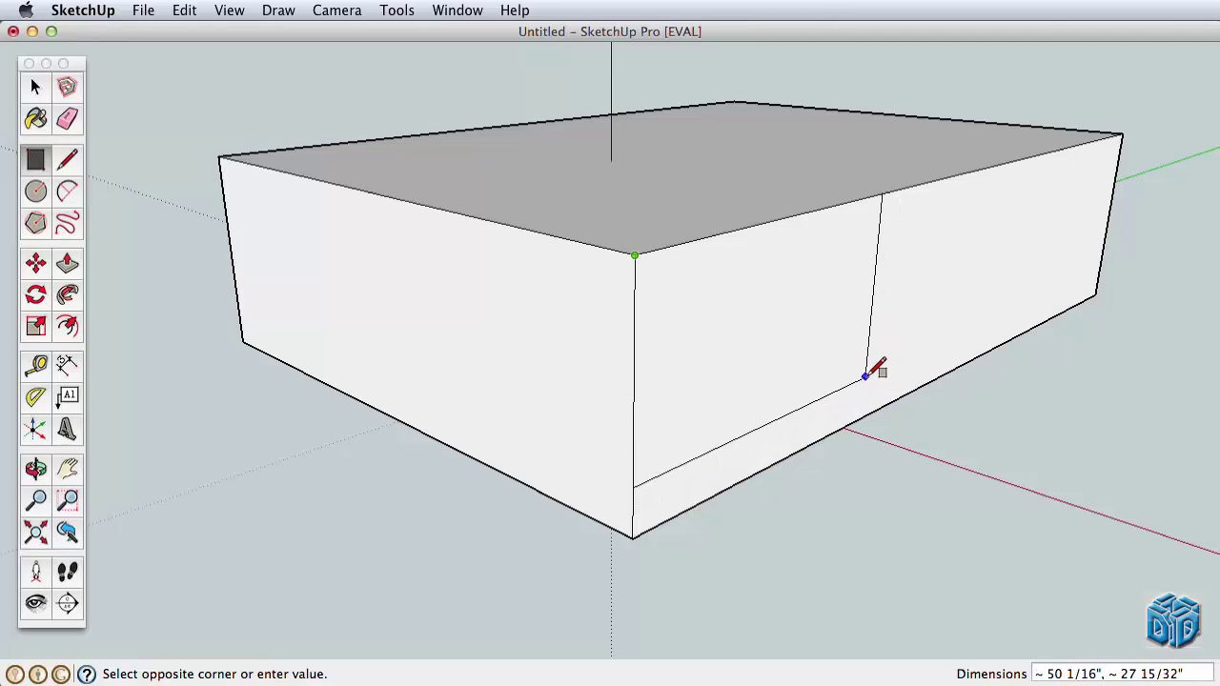
{"action": "left_click", "coordinate": [865, 376]}
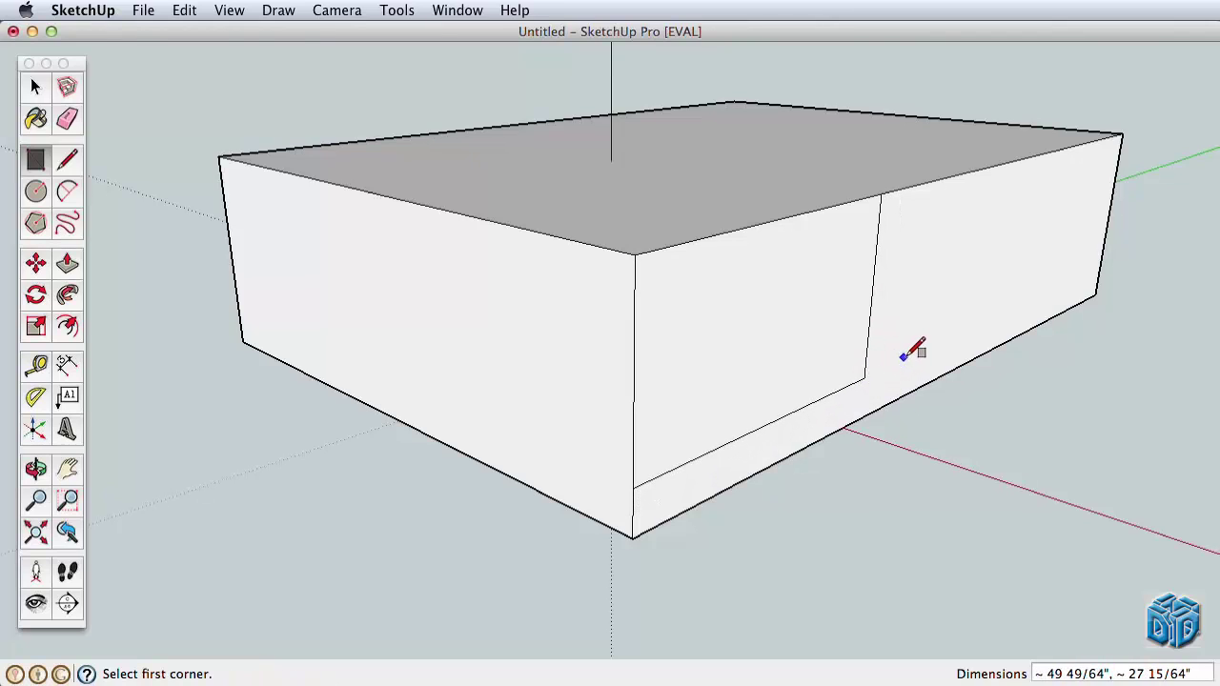
{"action": "left_click", "coordinate": [67, 270]}
{"action": "mouse_move", "coordinate": [662, 381]}
{"action": "left_mouse_down"}
{"action": "mouse_move", "coordinate": [463, 343]}
{"action": "mouse_move", "coordinate": [329, 290]}
{"action": "left_mouse_up"}
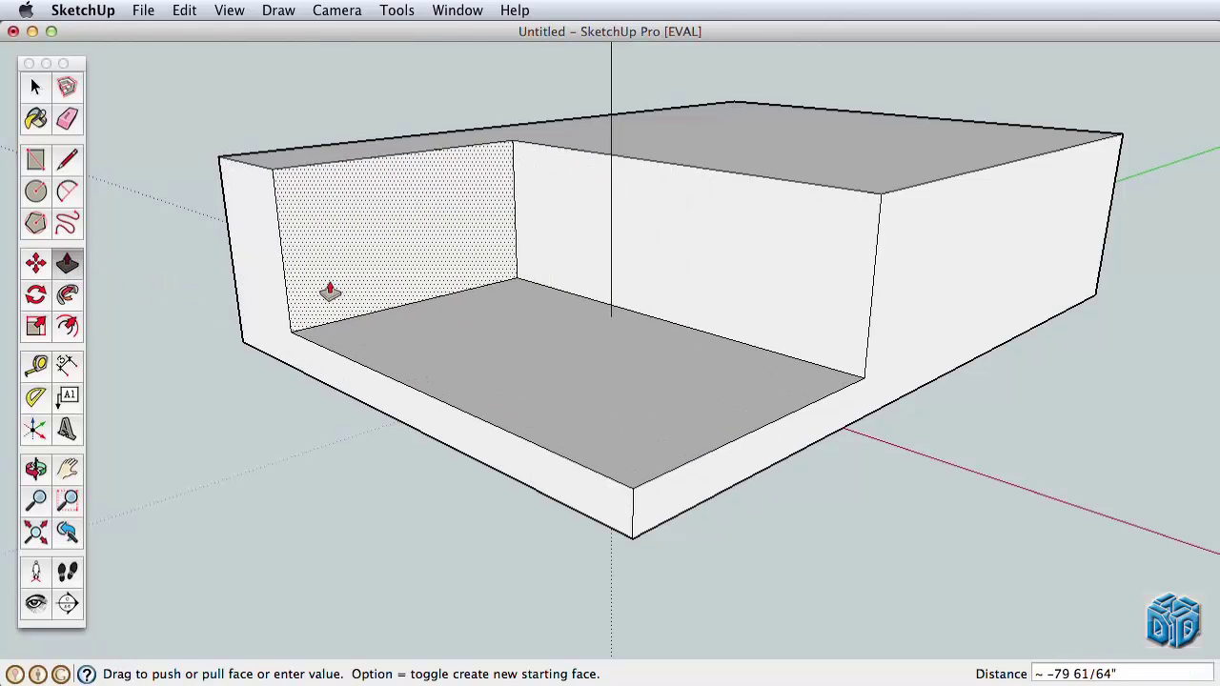
{"action": "left_click", "coordinate": [329, 291]}
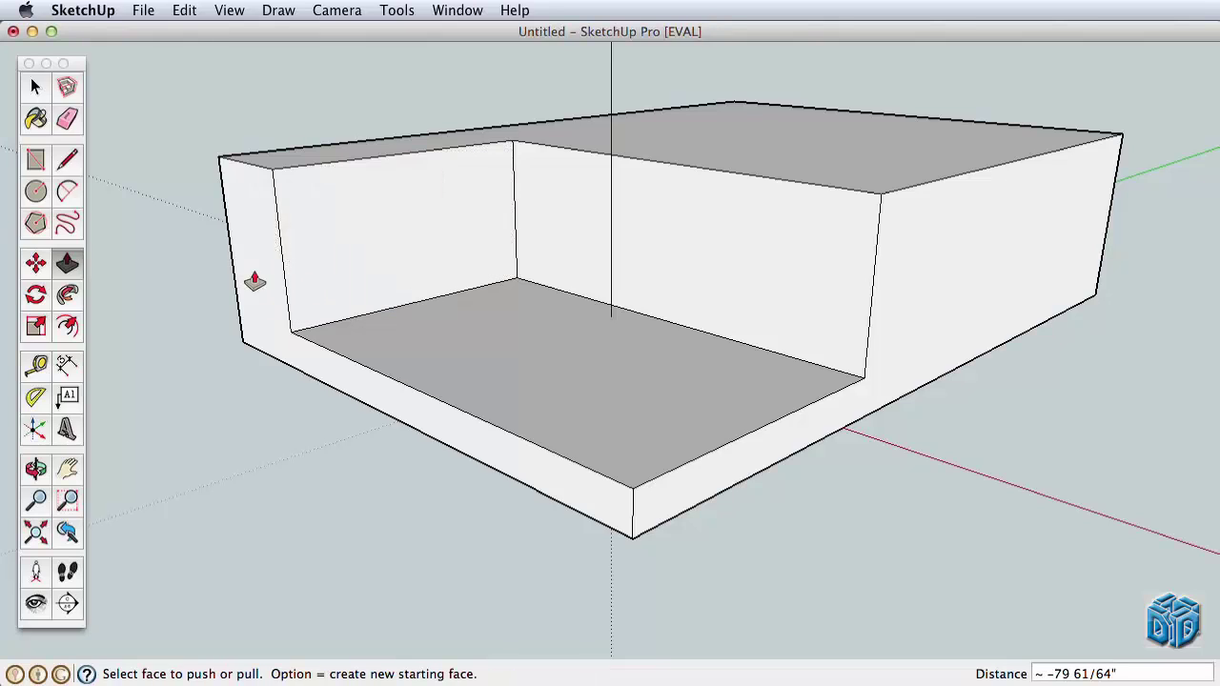
Draw circles on the inner back wall and the inner left wall
{"action": "left_click", "coordinate": [35, 193]}
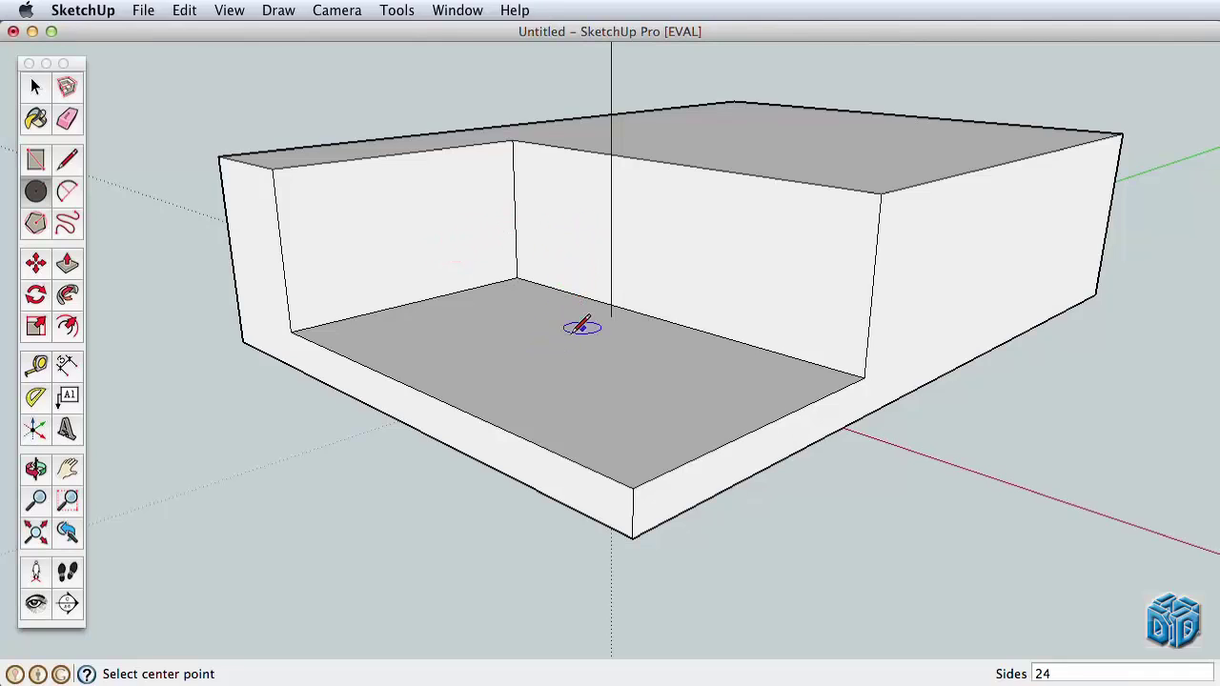
{"action": "left_click", "coordinate": [721, 250]}
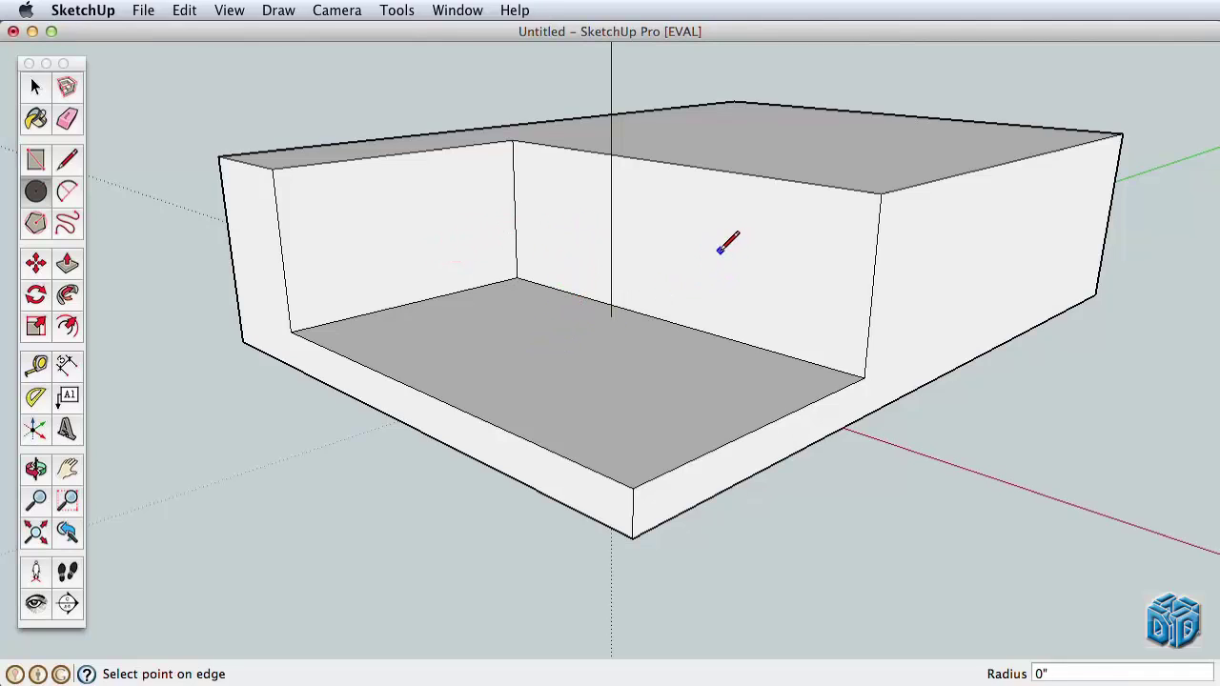
{"action": "left_click", "coordinate": [768, 258]}
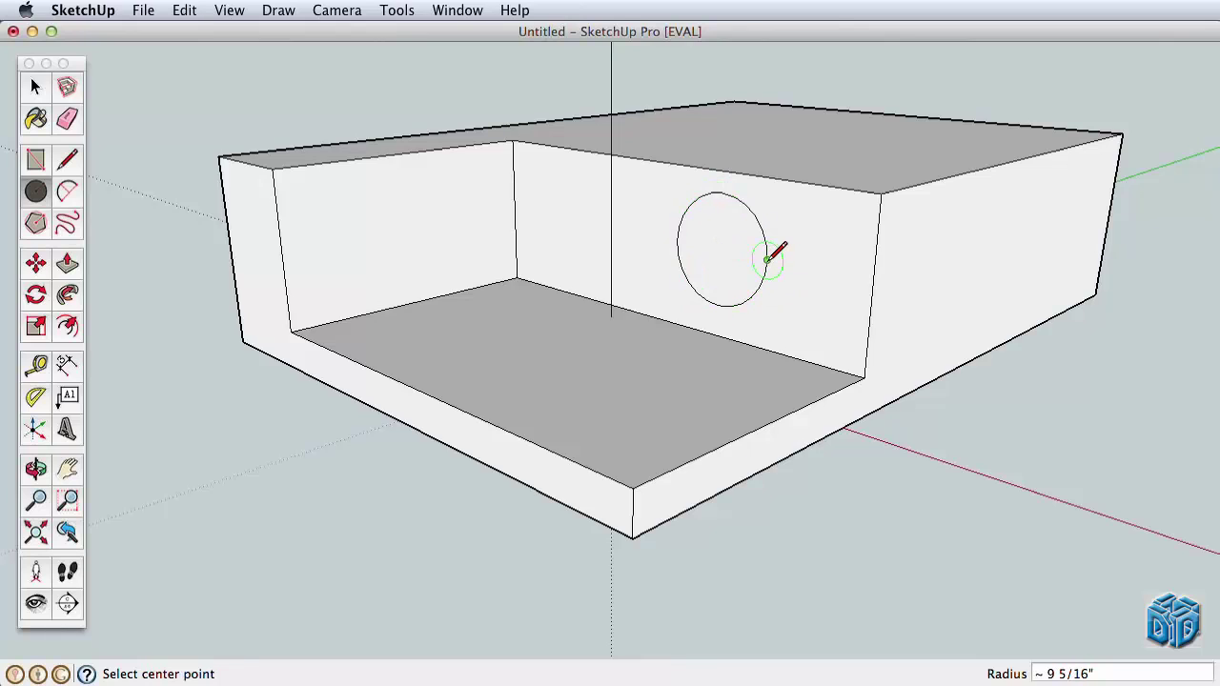
{"action": "left_click", "coordinate": [363, 239]}
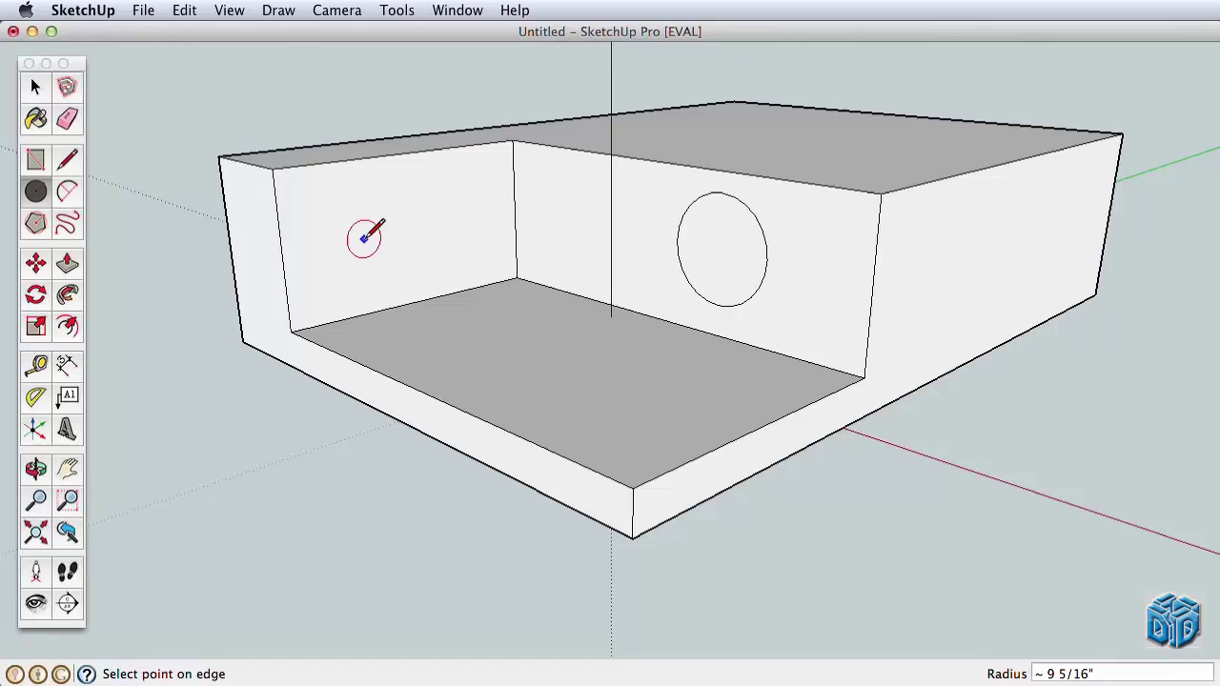
{"action": "left_click", "coordinate": [416, 227]}
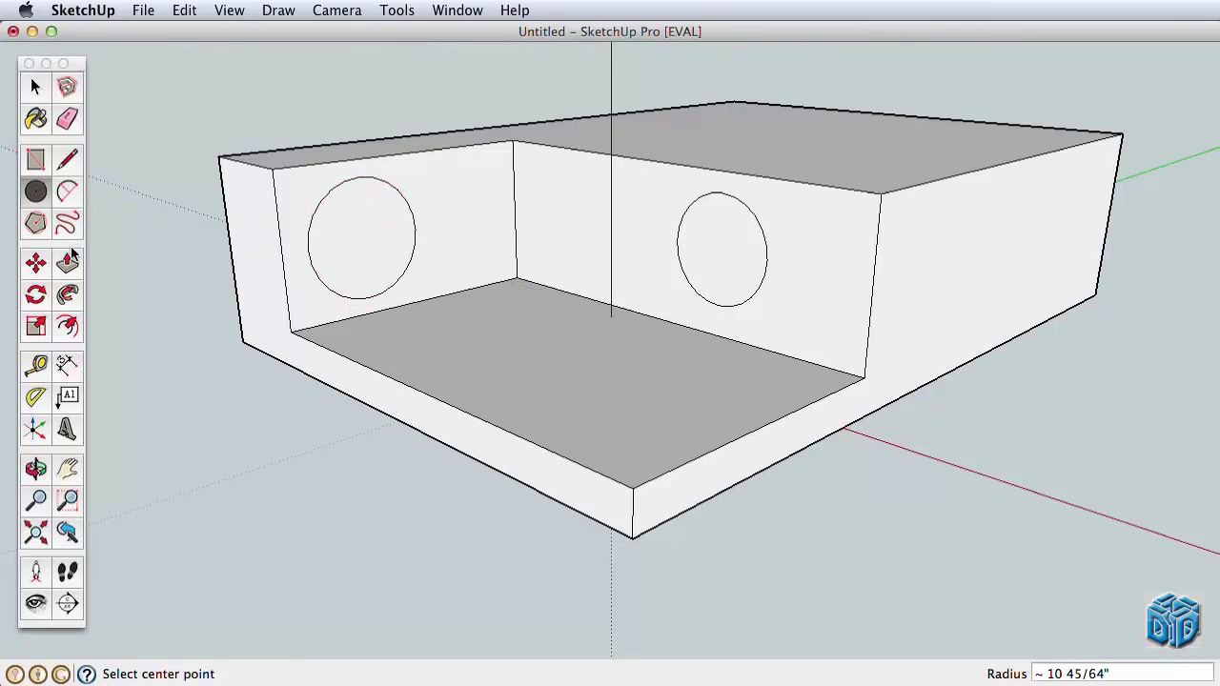
Pull the left-wall circle out into a cylinder and push the back-wall circle in as a hole
{"action": "left_click", "coordinate": [68, 263]}
{"action": "left_click", "coordinate": [339, 263]}
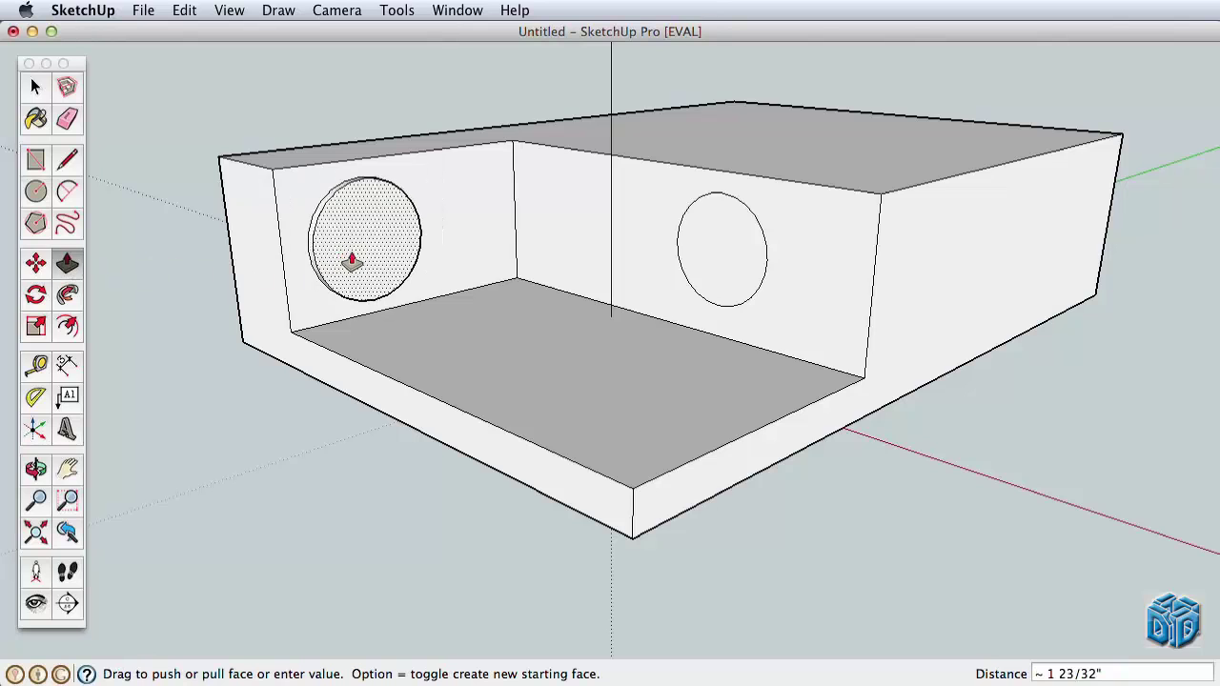
{"action": "left_click", "coordinate": [398, 275]}
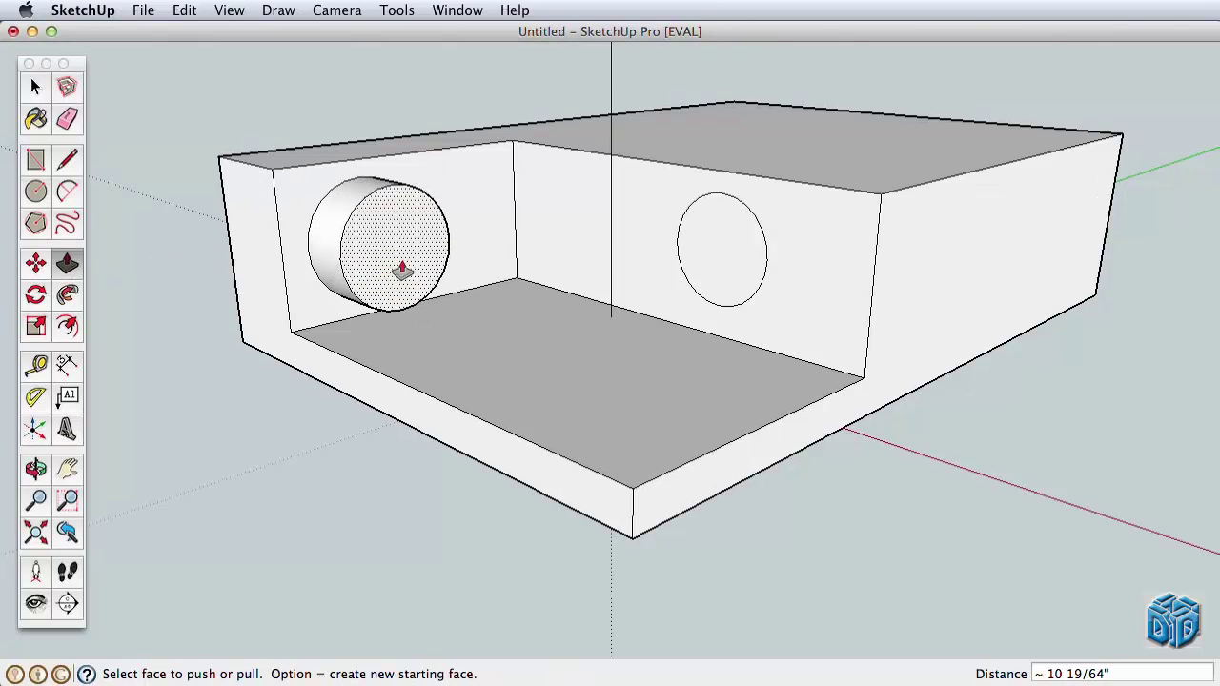
{"action": "left_click", "coordinate": [703, 281]}
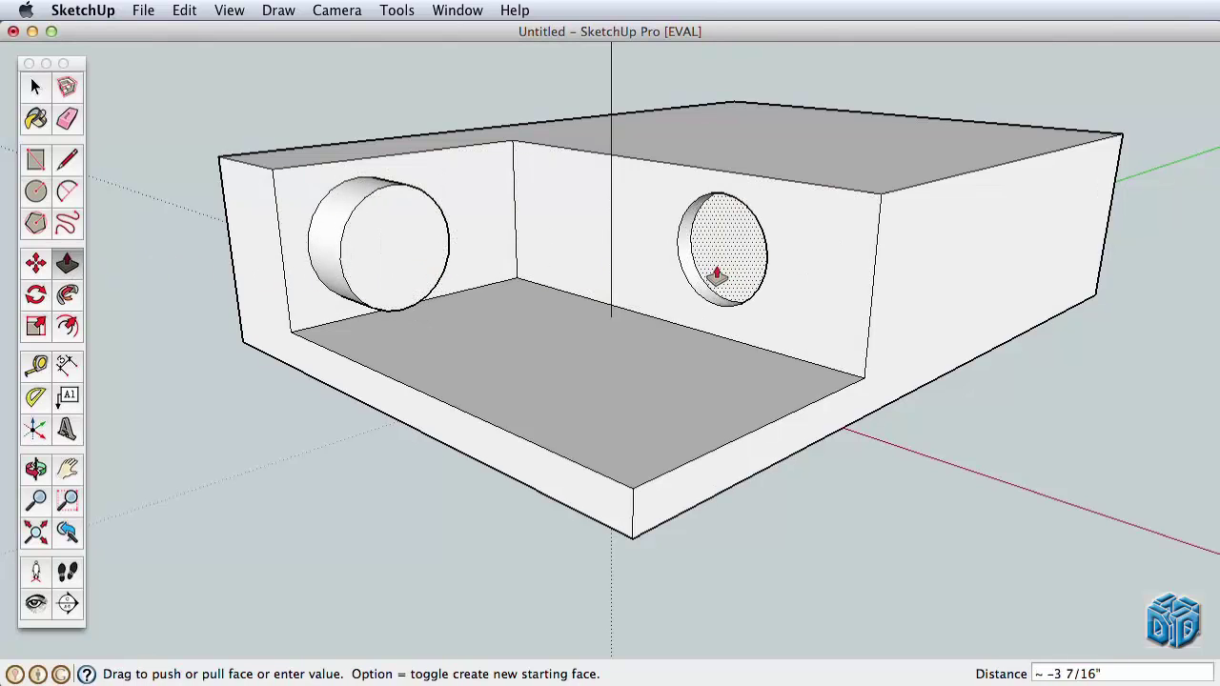
Draw a rectangle across the right end face and push it in about 11.5 inches
{"action": "left_click", "coordinate": [37, 160]}
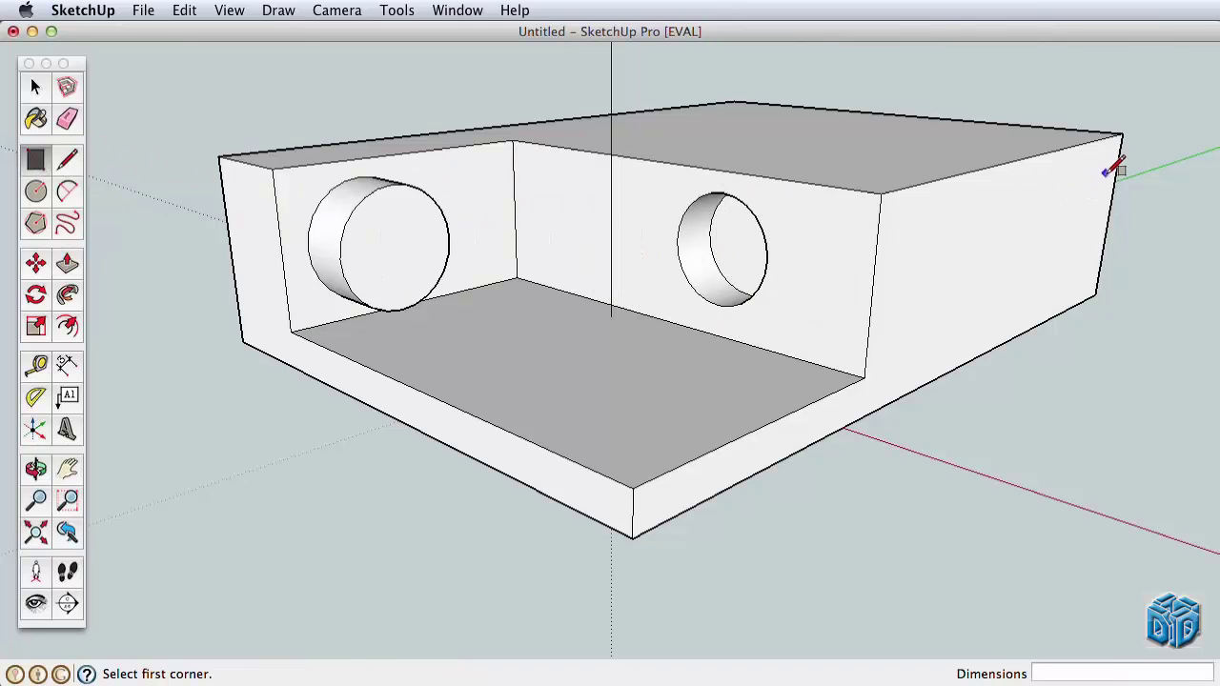
{"action": "left_click", "coordinate": [1046, 152]}
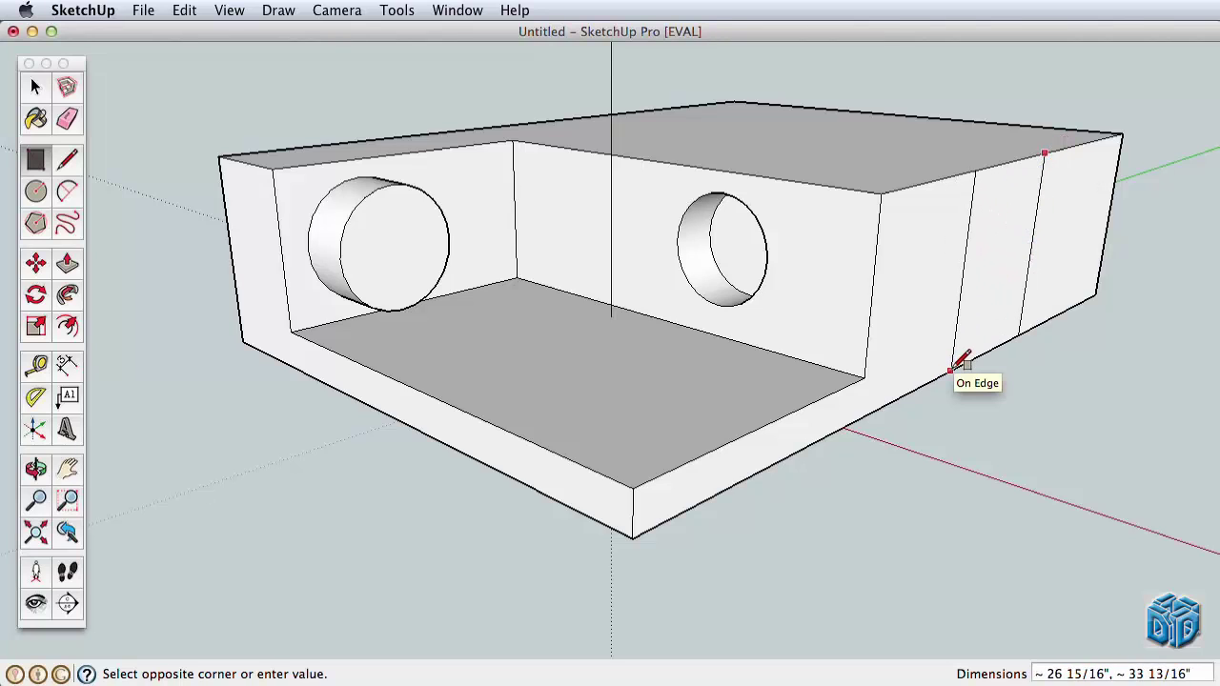
{"action": "left_click", "coordinate": [950, 371]}
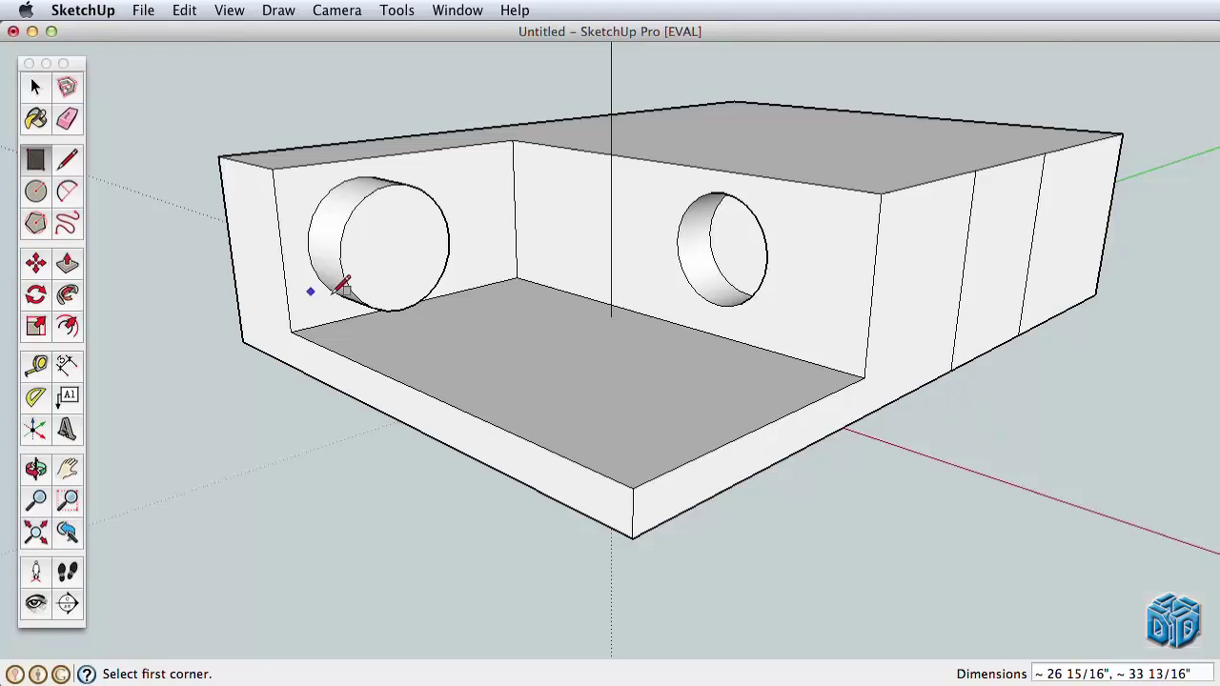
{"action": "left_click", "coordinate": [68, 268]}
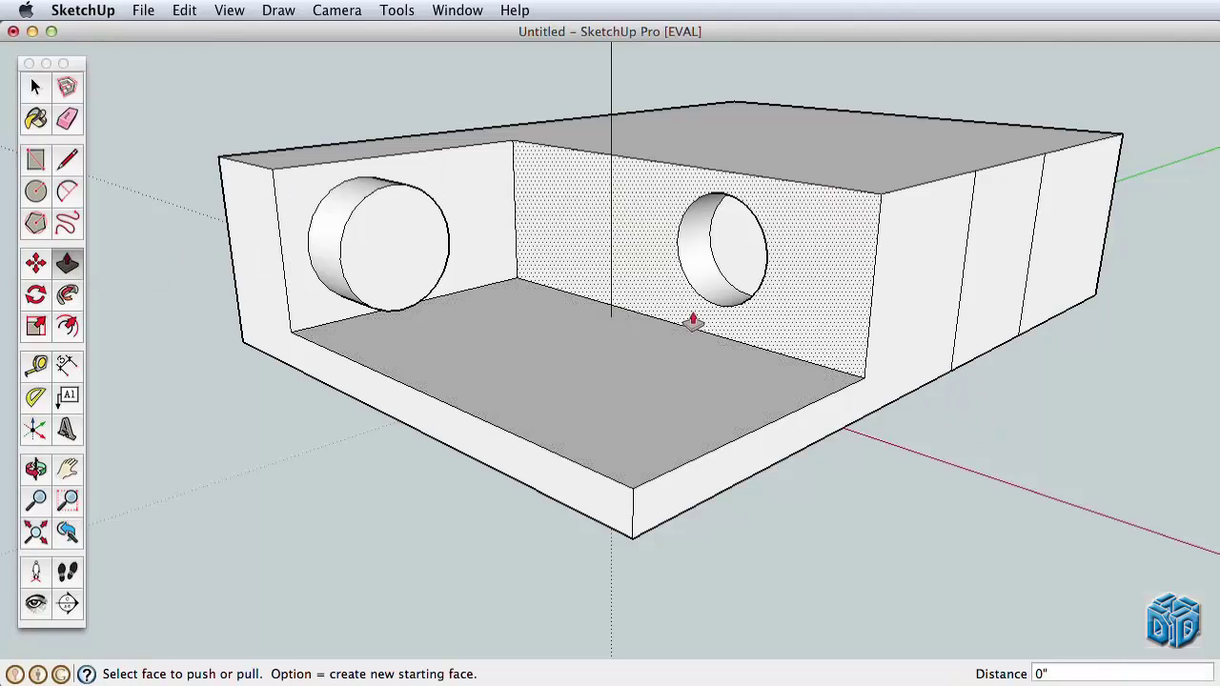
{"action": "left_click", "coordinate": [959, 294]}
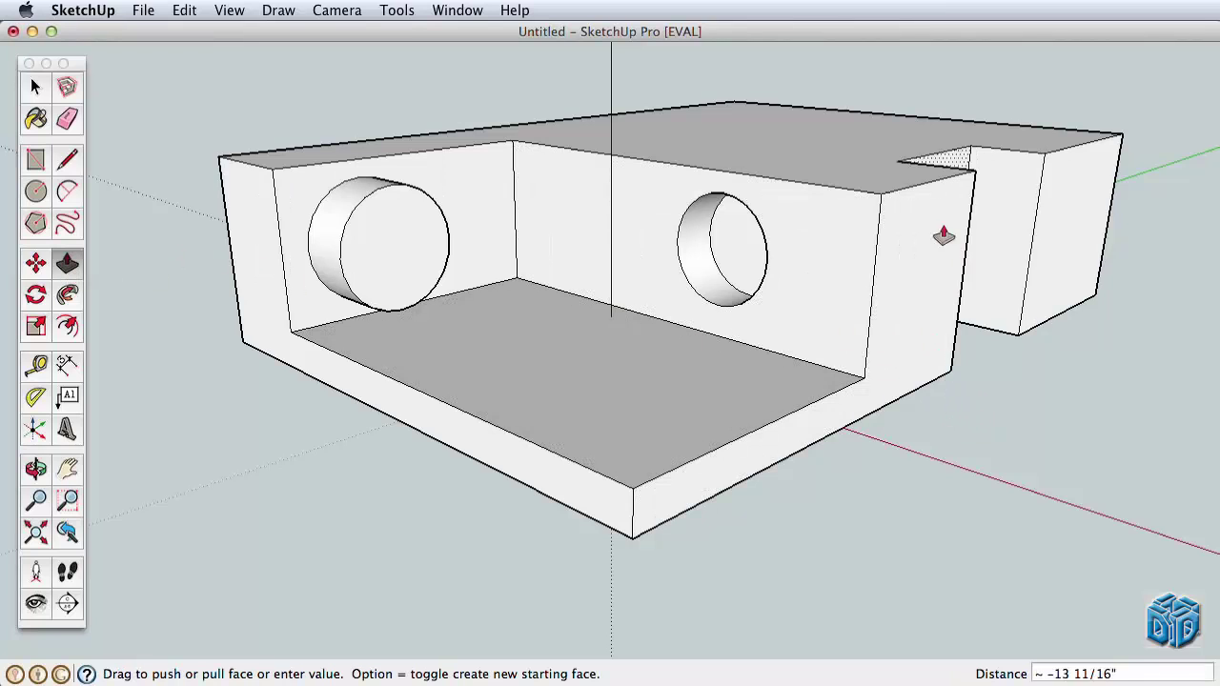
{"action": "left_click", "coordinate": [965, 169]}
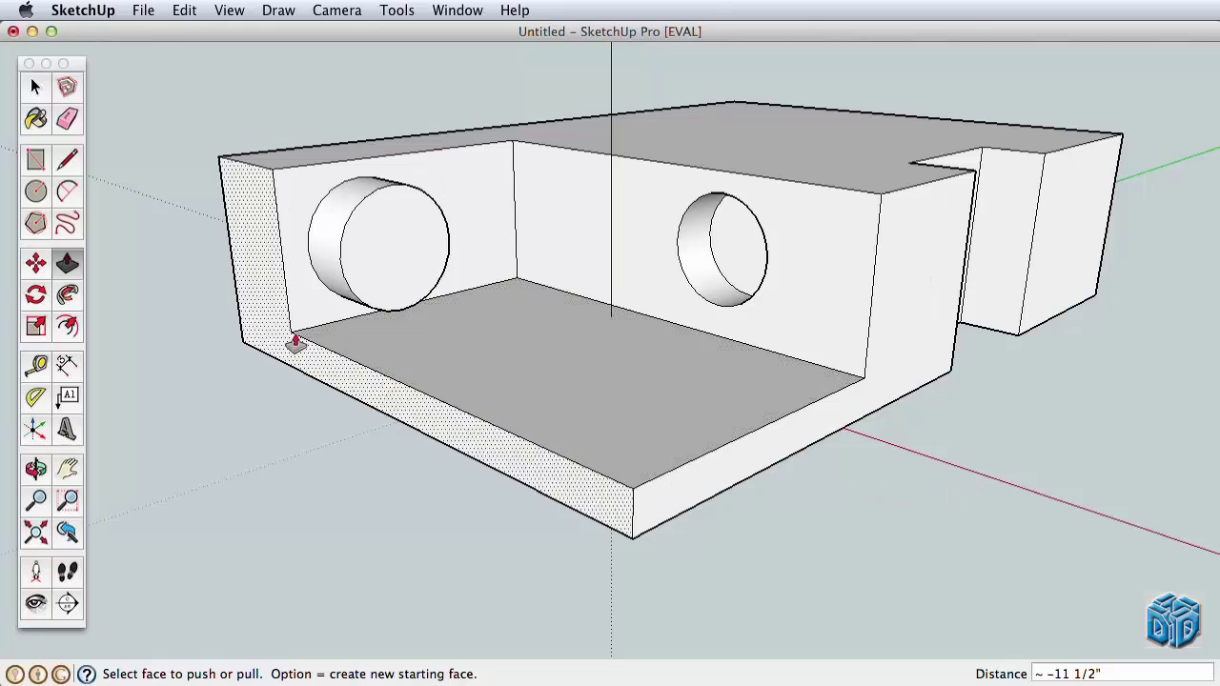
{"action": "left_click", "coordinate": [36, 162]}
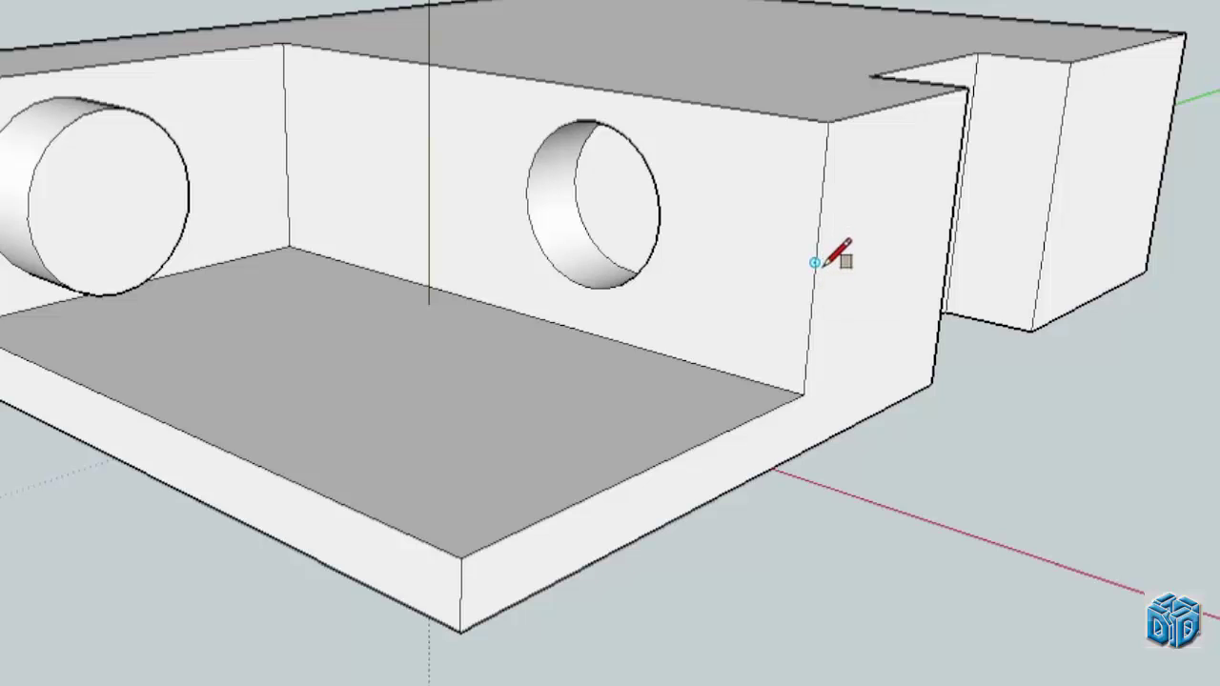
{"action": "left_click", "coordinate": [815, 264]}
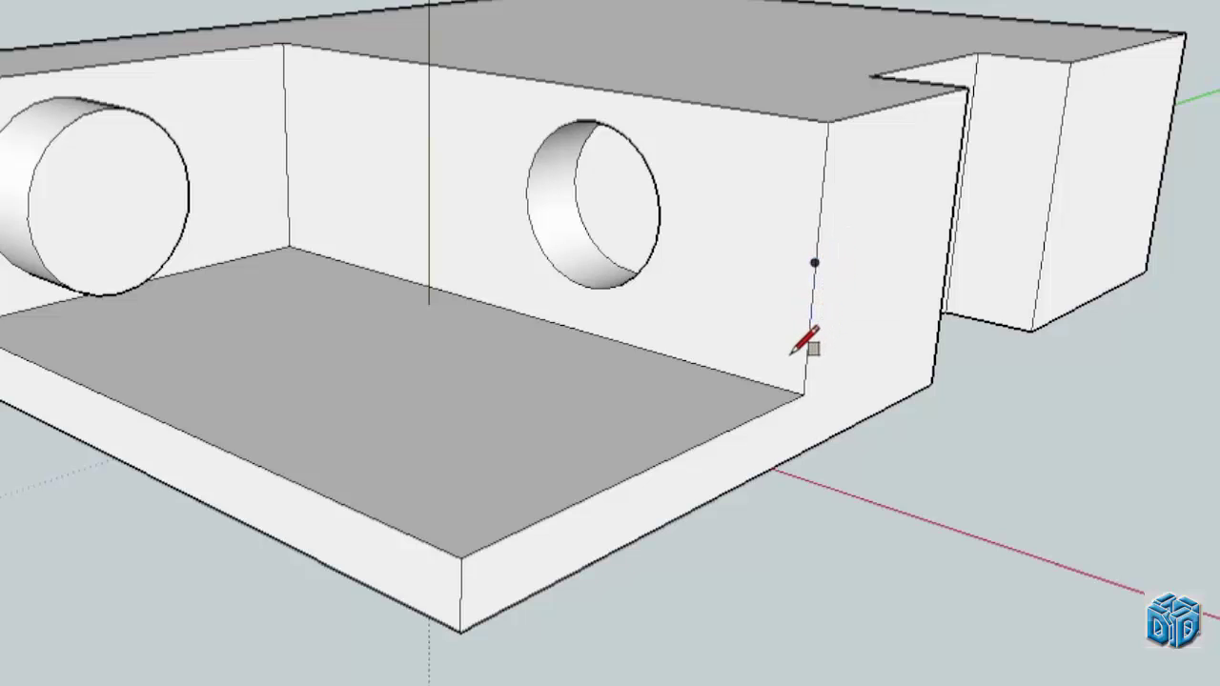
{"action": "scroll", "coordinate": [820, 362], "scroll_direction": "down", "scroll_amount": 2}
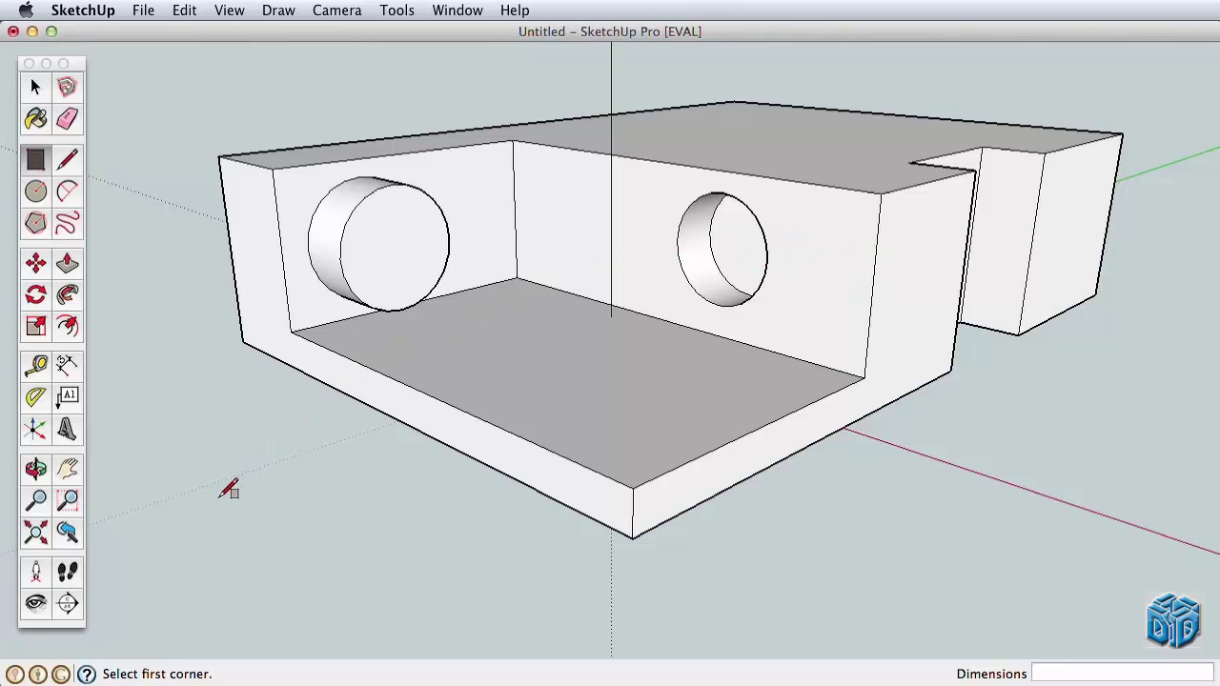
Orbit and pan around the model, then zoom in close on the round back-wall hole
{"action": "left_click", "coordinate": [35, 469]}
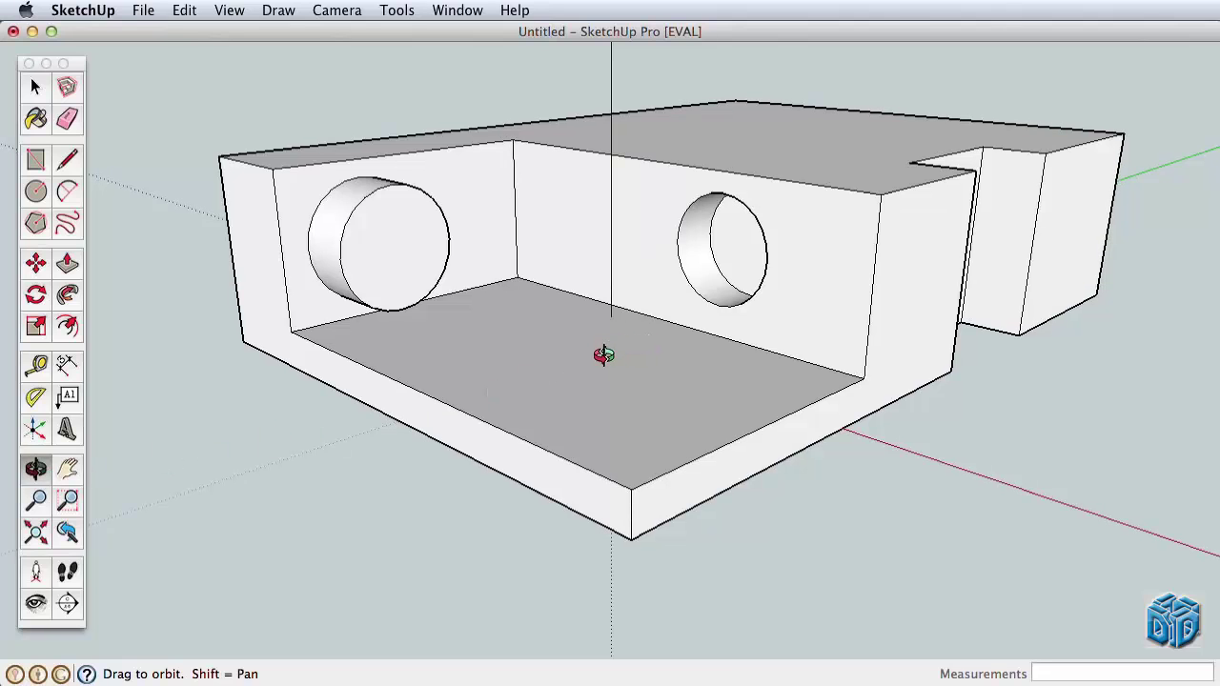
{"action": "mouse_move", "coordinate": [608, 353]}
{"action": "left_mouse_down"}
{"action": "mouse_move", "coordinate": [860, 318]}
{"action": "mouse_move", "coordinate": [560, 345]}
{"action": "mouse_move", "coordinate": [597, 256]}
{"action": "mouse_move", "coordinate": [702, 429]}
{"action": "mouse_move", "coordinate": [1004, 335]}
{"action": "mouse_move", "coordinate": [563, 353]}
{"action": "mouse_move", "coordinate": [620, 262]}
{"action": "left_mouse_up"}
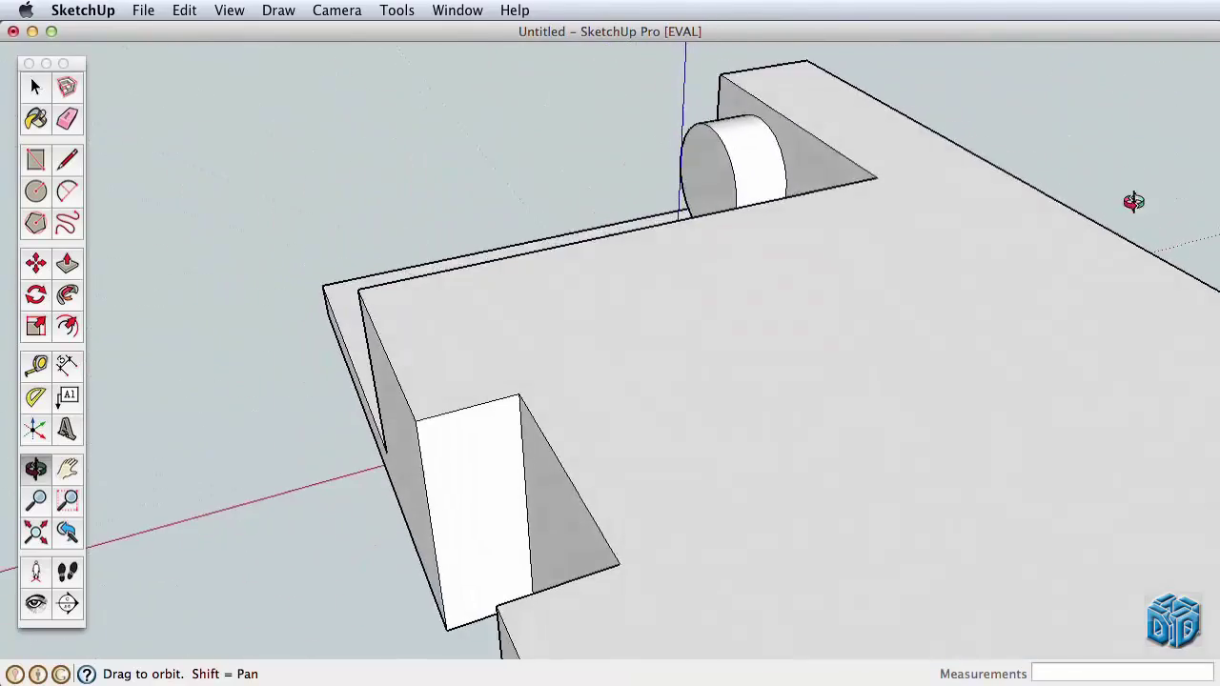
{"action": "mouse_move", "coordinate": [1130, 204]}
{"action": "left_mouse_down"}
{"action": "mouse_move", "coordinate": [557, 295]}
{"action": "mouse_move", "coordinate": [558, 281]}
{"action": "mouse_move", "coordinate": [947, 327]}
{"action": "mouse_move", "coordinate": [311, 319]}
{"action": "mouse_move", "coordinate": [199, 173]}
{"action": "left_mouse_up"}
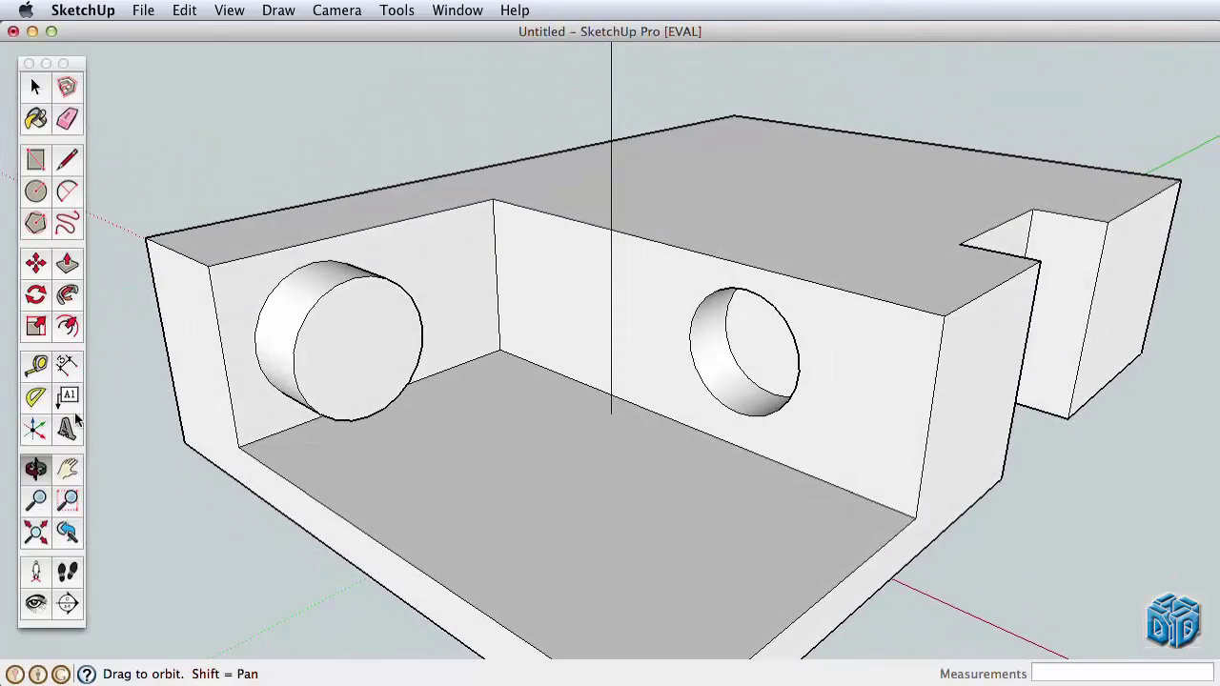
{"action": "left_click", "coordinate": [68, 477]}
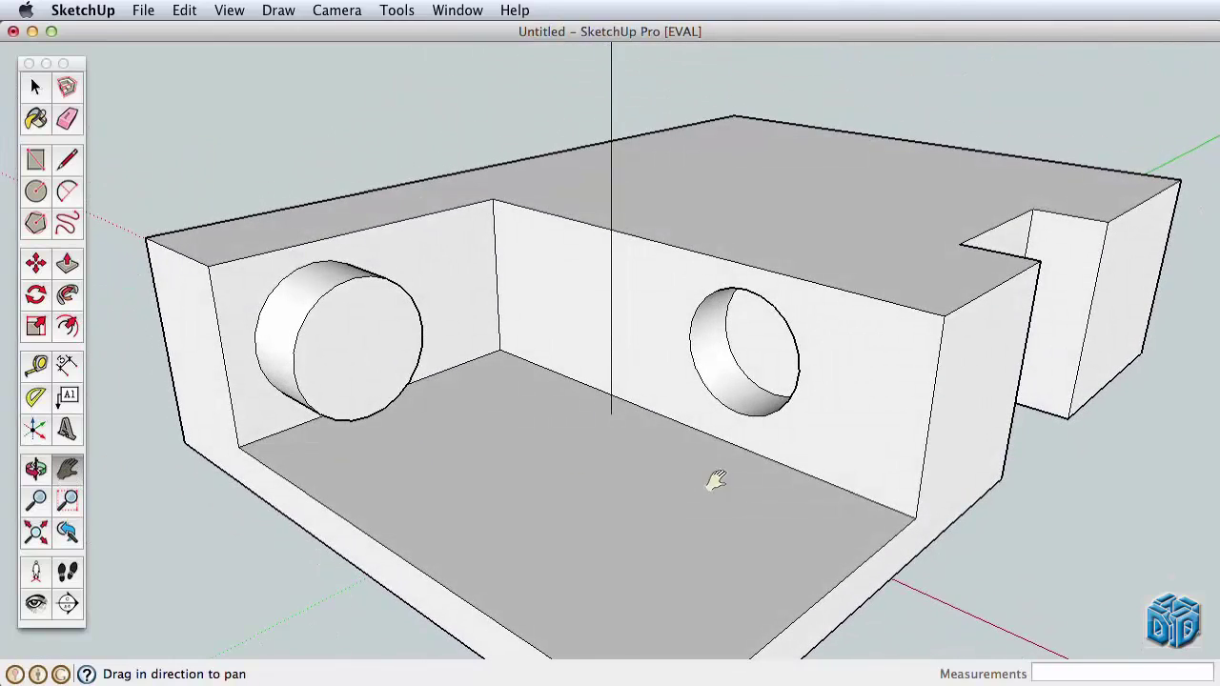
{"action": "mouse_move", "coordinate": [715, 483]}
{"action": "left_mouse_down"}
{"action": "mouse_move", "coordinate": [770, 353]}
{"action": "mouse_move", "coordinate": [1010, 341]}
{"action": "left_mouse_up"}
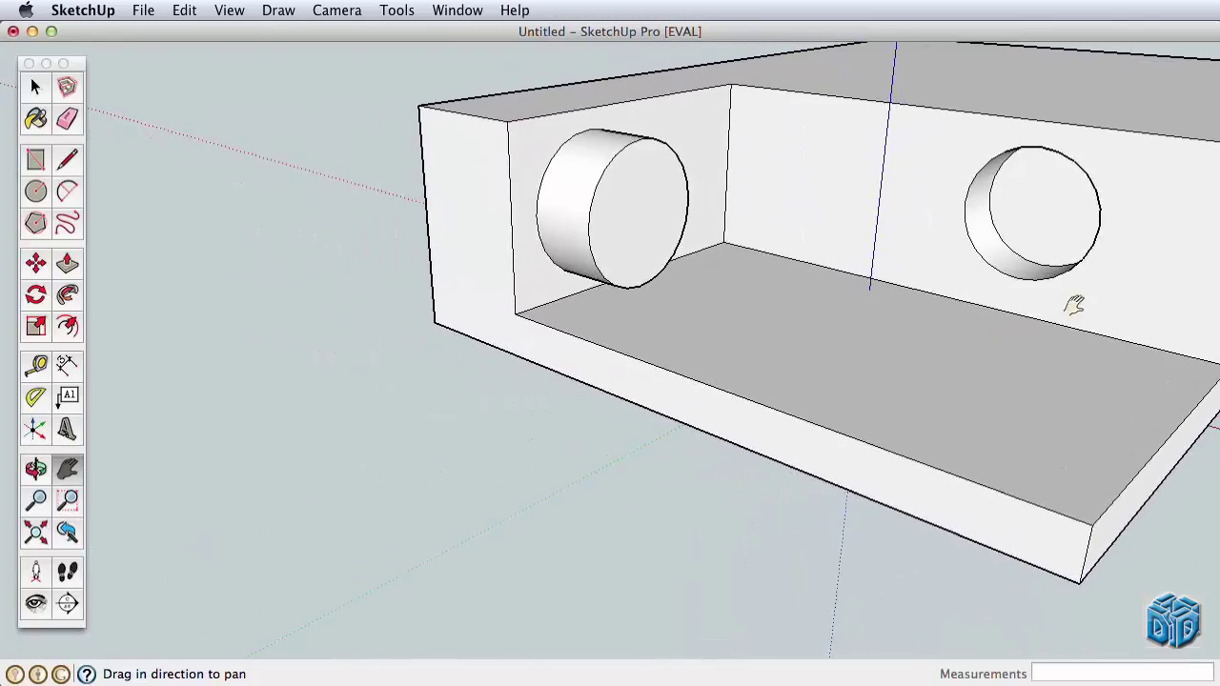
{"action": "mouse_move", "coordinate": [1071, 308]}
{"action": "left_mouse_down"}
{"action": "mouse_move", "coordinate": [581, 353]}
{"action": "mouse_move", "coordinate": [377, 396]}
{"action": "left_mouse_up"}
{"action": "mouse_move", "coordinate": [377, 396]}
{"action": "middle_mouse_down"}
{"action": "mouse_move", "coordinate": [281, 363]}
{"action": "mouse_move", "coordinate": [695, 295]}
{"action": "mouse_move", "coordinate": [643, 207]}
{"action": "mouse_move", "coordinate": [643, 172]}
{"action": "mouse_move", "coordinate": [654, 354]}
{"action": "mouse_move", "coordinate": [499, 354]}
{"action": "middle_mouse_up"}
{"action": "left_click", "coordinate": [35, 501]}
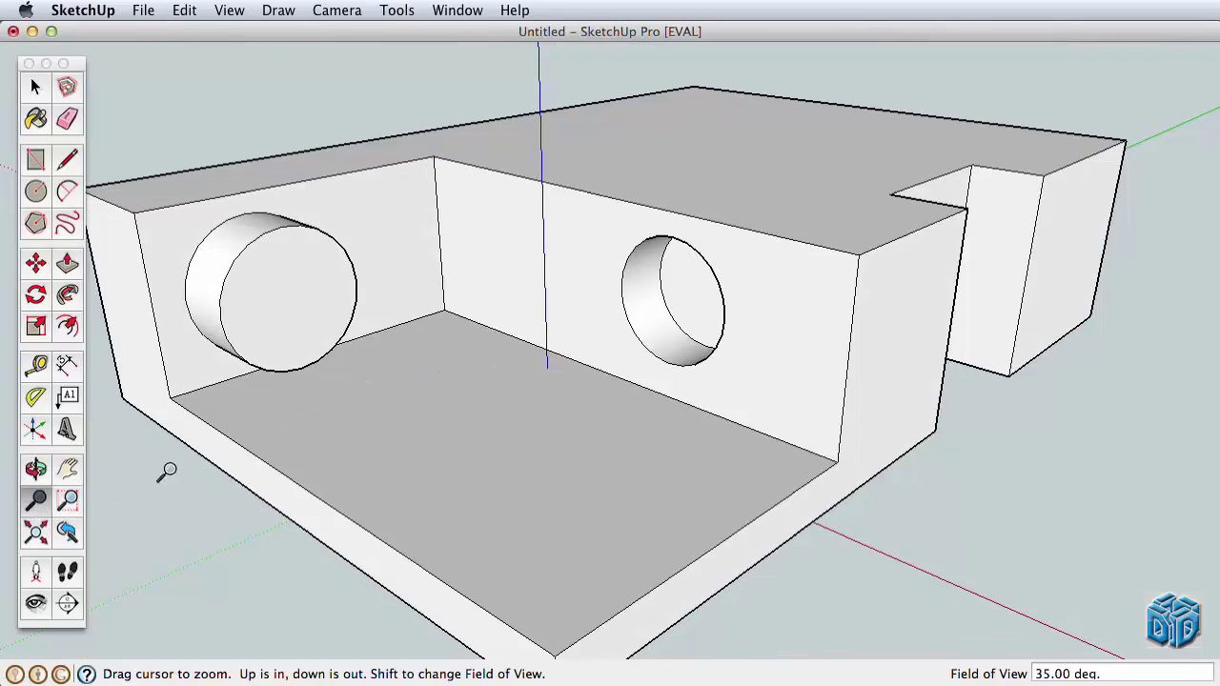
{"action": "mouse_move", "coordinate": [654, 385]}
{"action": "left_mouse_down"}
{"action": "mouse_move", "coordinate": [664, 184]}
{"action": "mouse_move", "coordinate": [642, 479]}
{"action": "mouse_move", "coordinate": [634, 451]}
{"action": "left_mouse_up"}
Zoom, orbit and pan to inspect the circular hole and the cylinder up close
{"action": "mouse_move", "coordinate": [635, 399]}
{"action": "left_mouse_down"}
{"action": "mouse_move", "coordinate": [620, 537]}
{"action": "mouse_move", "coordinate": [624, 359]}
{"action": "mouse_move", "coordinate": [623, 408]}
{"action": "left_mouse_up"}
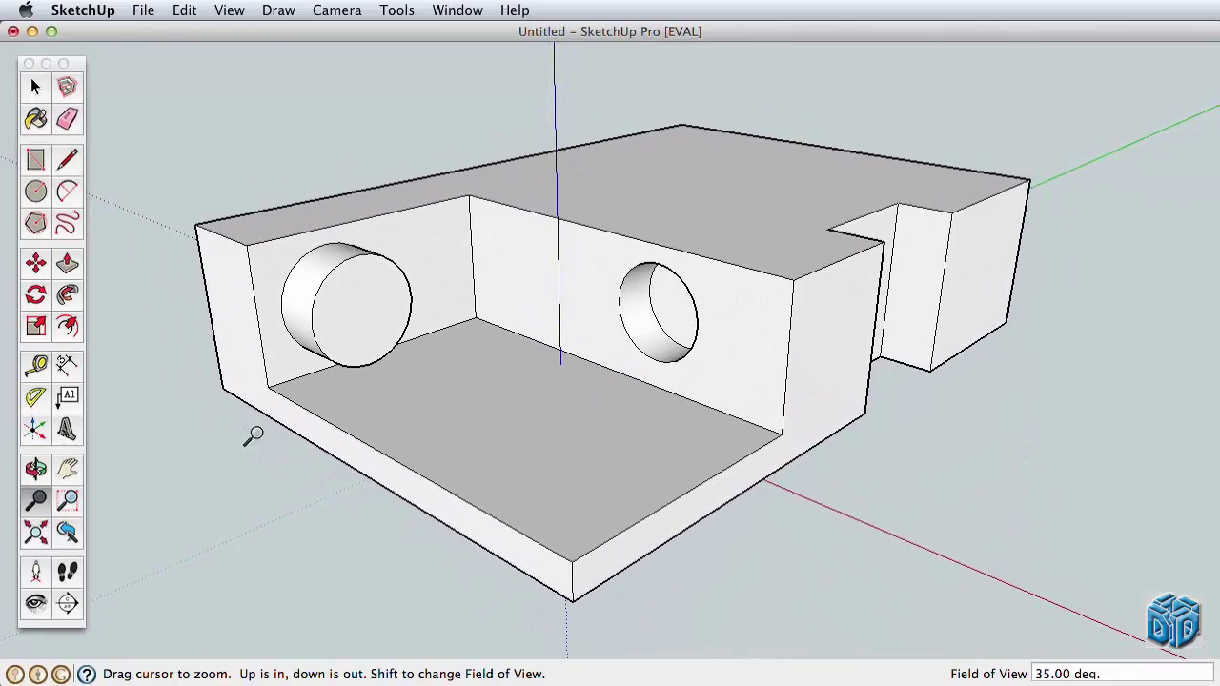
{"action": "left_click", "coordinate": [35, 467]}
{"action": "mouse_move", "coordinate": [245, 441]}
{"action": "left_mouse_down"}
{"action": "mouse_move", "coordinate": [381, 454]}
{"action": "mouse_move", "coordinate": [626, 520]}
{"action": "mouse_move", "coordinate": [686, 412]}
{"action": "mouse_move", "coordinate": [757, 356]}
{"action": "left_mouse_up"}
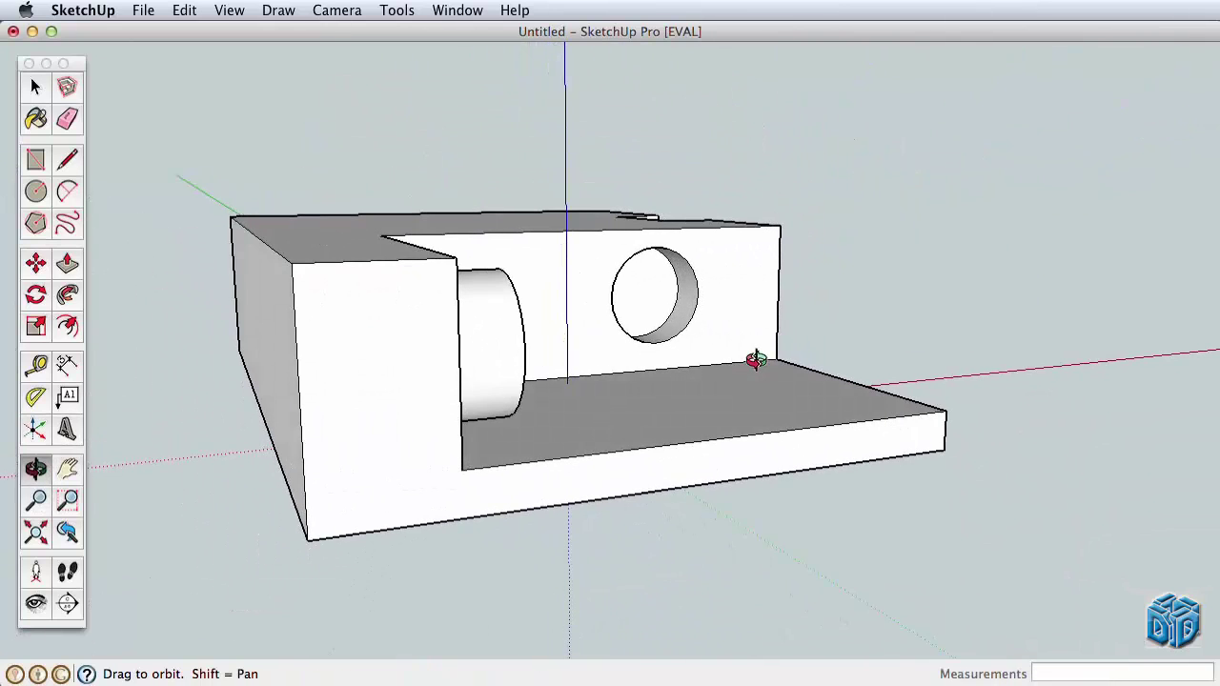
{"action": "left_click", "coordinate": [66, 467]}
{"action": "mouse_move", "coordinate": [409, 428]}
{"action": "left_mouse_down"}
{"action": "mouse_move", "coordinate": [730, 416]}
{"action": "mouse_move", "coordinate": [417, 427]}
{"action": "left_mouse_up"}
{"action": "left_click", "coordinate": [35, 500]}
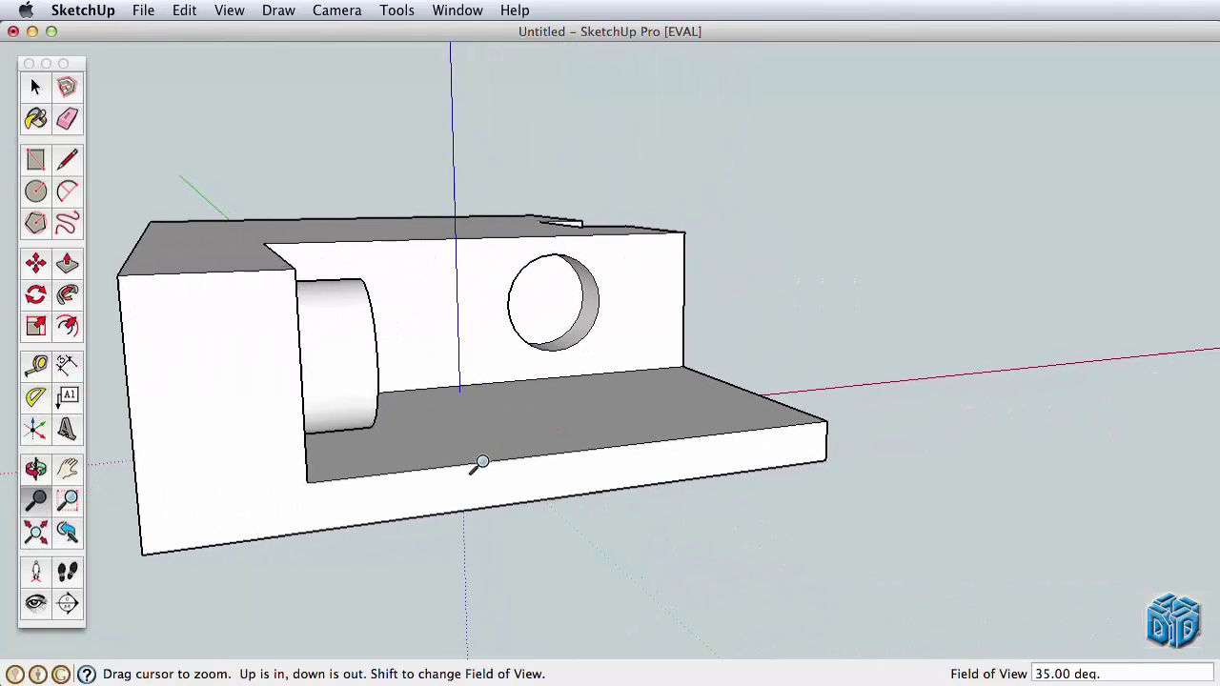
{"action": "mouse_move", "coordinate": [477, 457]}
{"action": "left_mouse_down"}
{"action": "mouse_move", "coordinate": [476, 314]}
{"action": "mouse_move", "coordinate": [417, 327]}
{"action": "left_mouse_up"}
{"action": "left_click", "coordinate": [67, 469]}
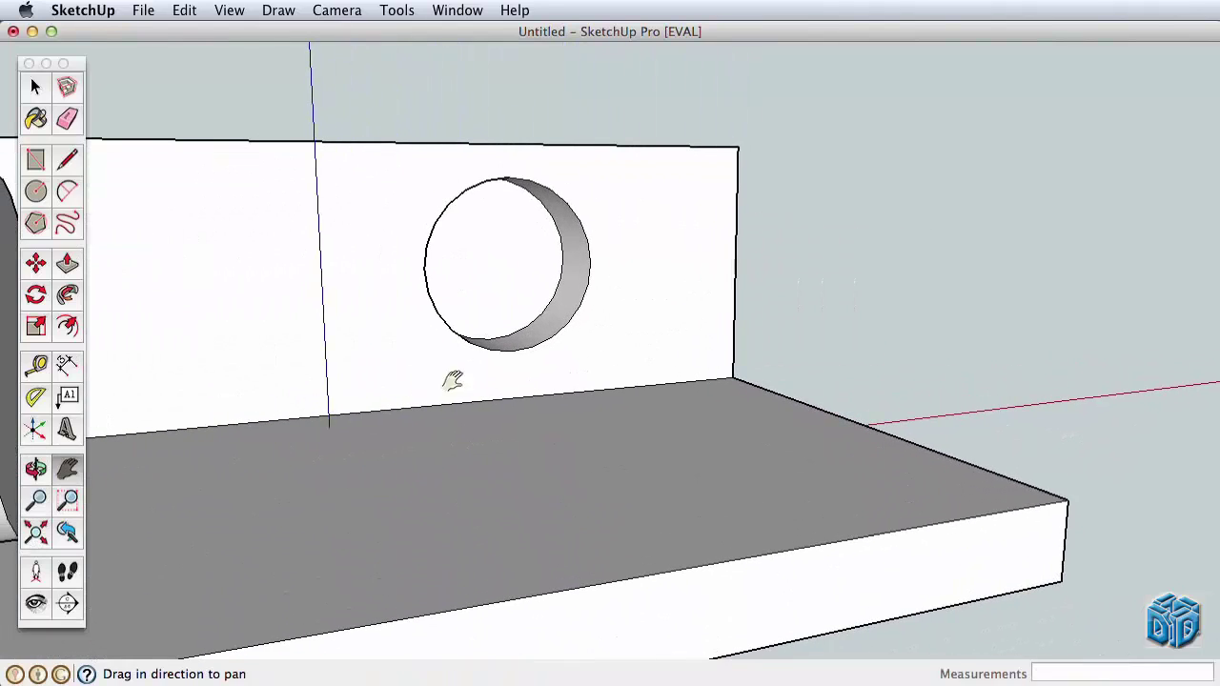
{"action": "left_click_drag", "start_coordinate": [463, 381], "coordinate": [621, 372]}
Orbit to look into the interior and zoom out to show the whole model
{"action": "left_click", "coordinate": [36, 467]}
{"action": "mouse_move", "coordinate": [751, 365]}
{"action": "left_mouse_down"}
{"action": "mouse_move", "coordinate": [771, 365]}
{"action": "mouse_move", "coordinate": [354, 416]}
{"action": "left_mouse_up"}
{"action": "key", "text": "z"}
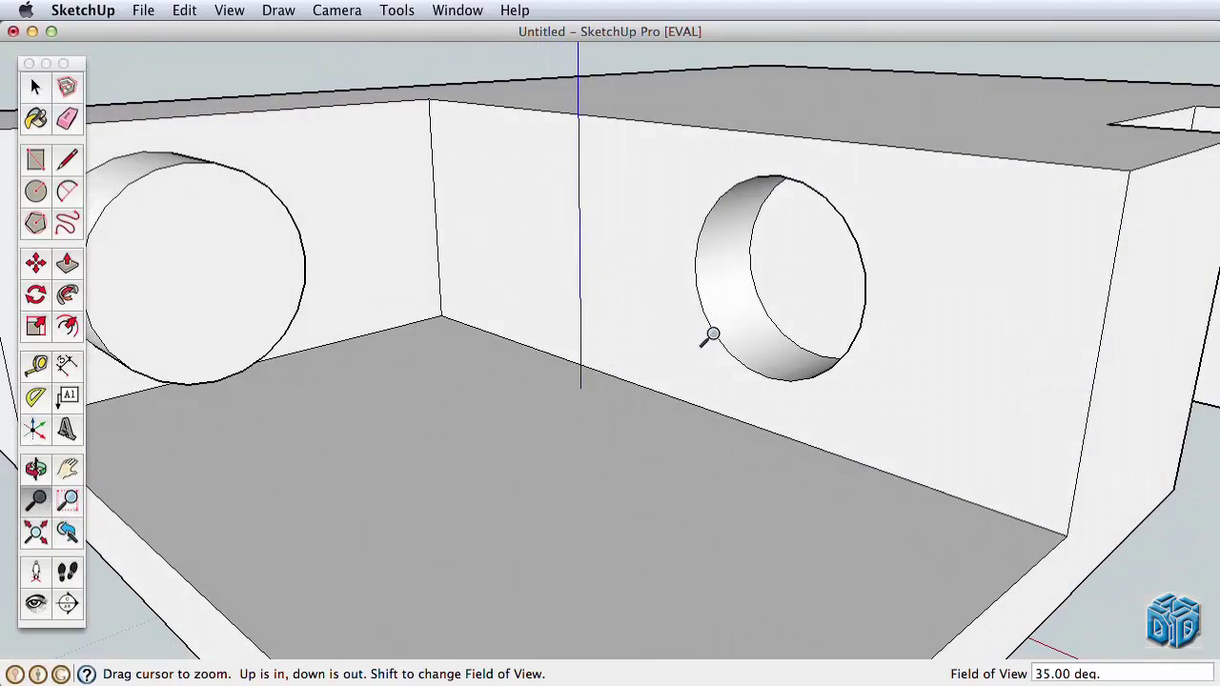
{"action": "mouse_move", "coordinate": [714, 333]}
{"action": "left_mouse_down"}
{"action": "mouse_move", "coordinate": [673, 538]}
{"action": "mouse_move", "coordinate": [563, 452]}
{"action": "left_mouse_up"}
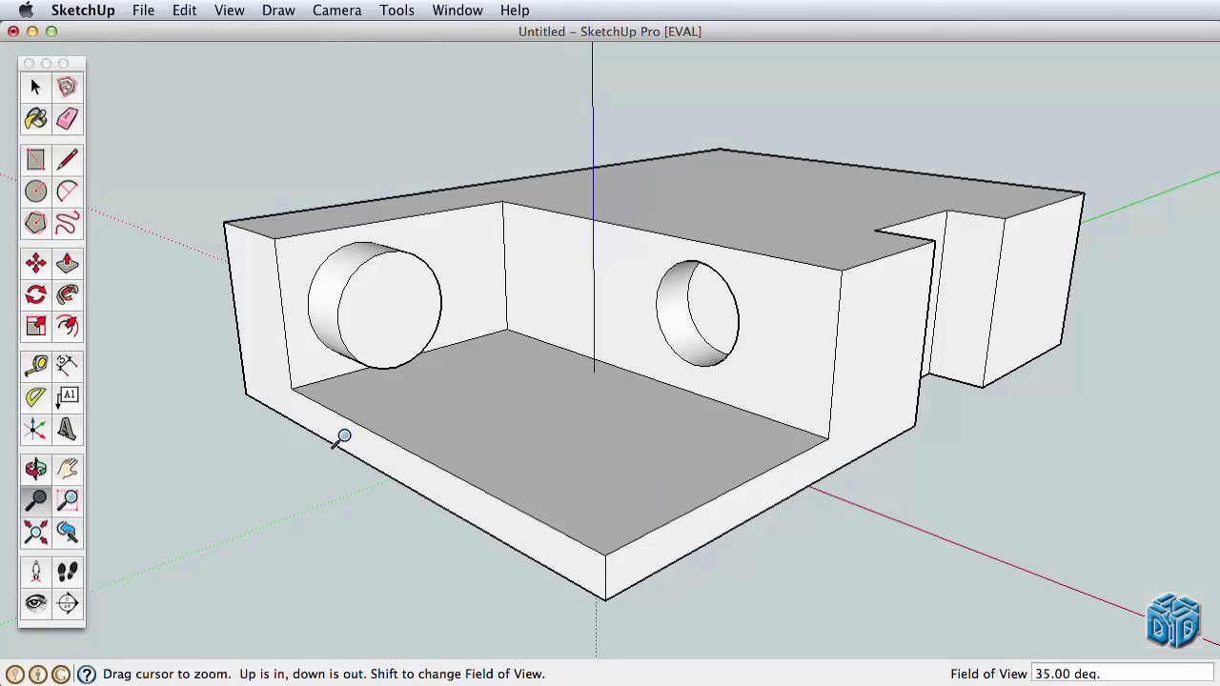
{"action": "key", "text": "space"}
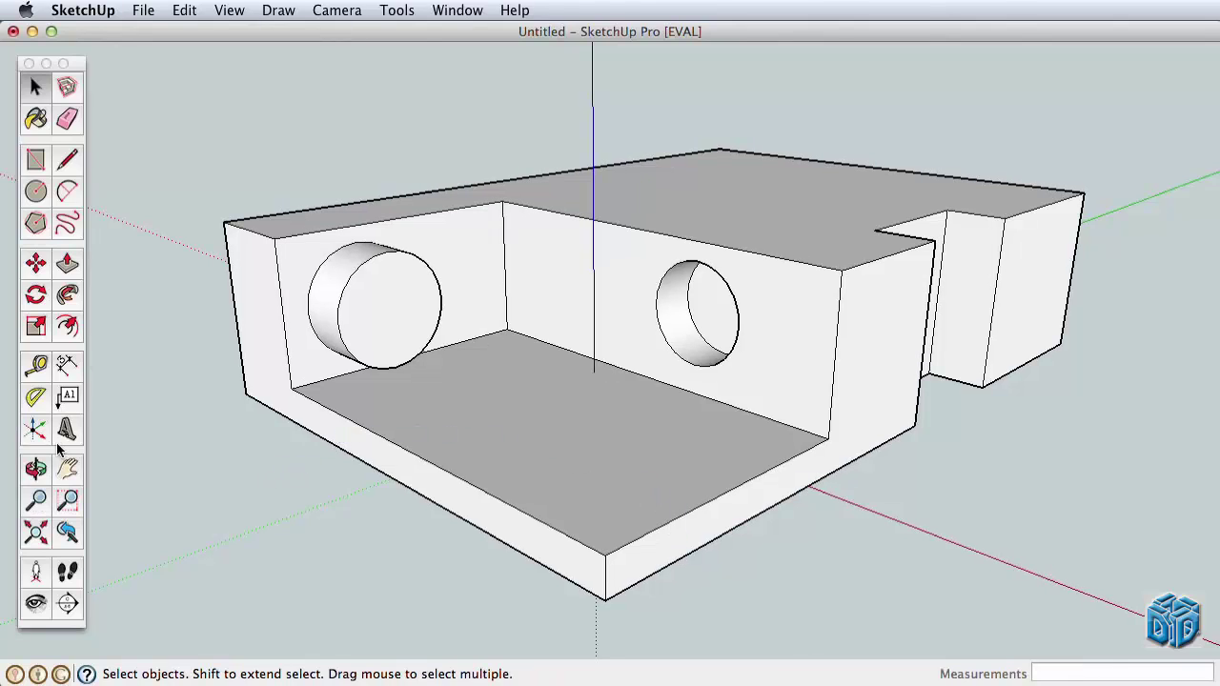
{"action": "left_click", "coordinate": [38, 468]}
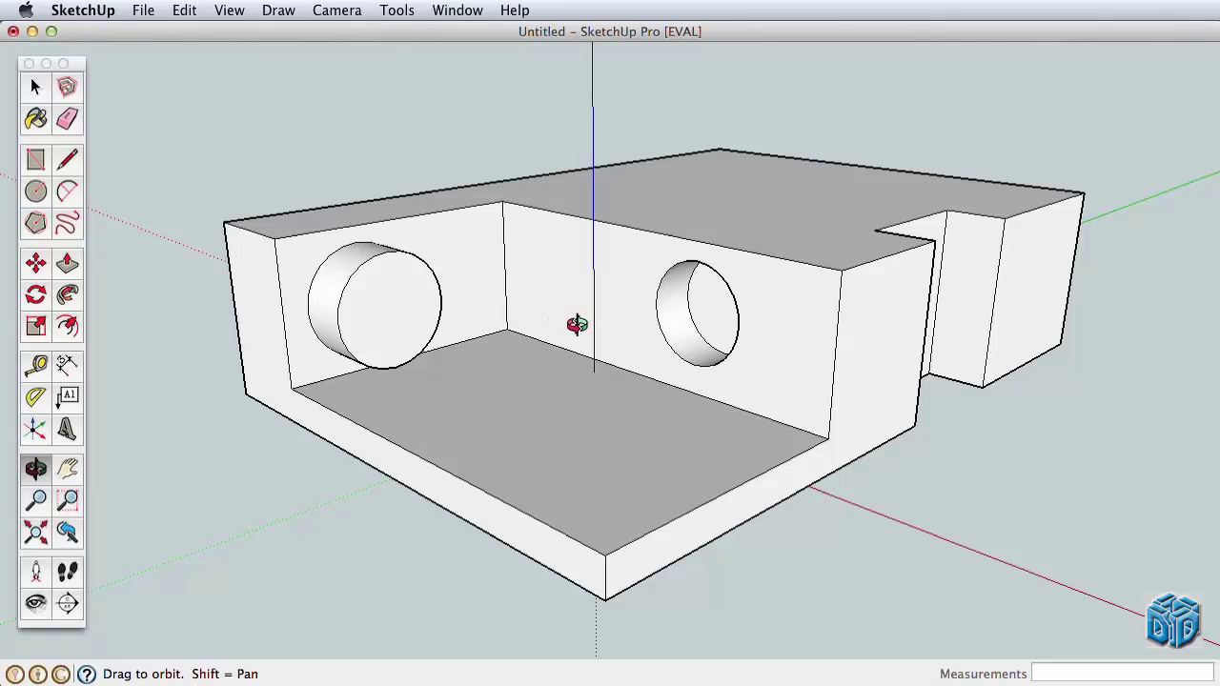
{"action": "left_click_drag", "start_coordinate": [674, 349], "coordinate": [679, 351]}
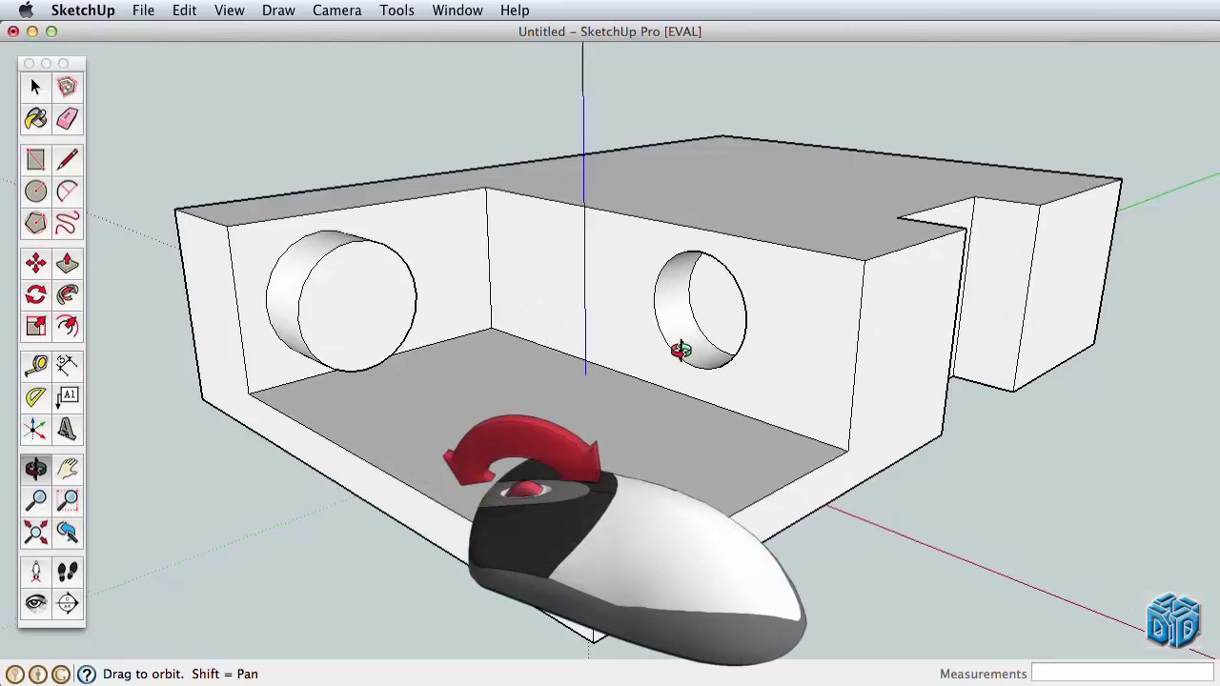
{"action": "mouse_move", "coordinate": [679, 351]}
{"action": "middle_mouse_down"}
{"action": "mouse_move", "coordinate": [830, 368]}
{"action": "mouse_move", "coordinate": [918, 318]}
{"action": "mouse_move", "coordinate": [580, 331]}
{"action": "mouse_move", "coordinate": [711, 327]}
{"action": "mouse_move", "coordinate": [536, 375]}
{"action": "mouse_move", "coordinate": [545, 436]}
{"action": "mouse_move", "coordinate": [605, 413]}
{"action": "middle_mouse_up"}
{"action": "scroll", "coordinate": [547, 268], "scroll_direction": "up", "scroll_amount": 3}
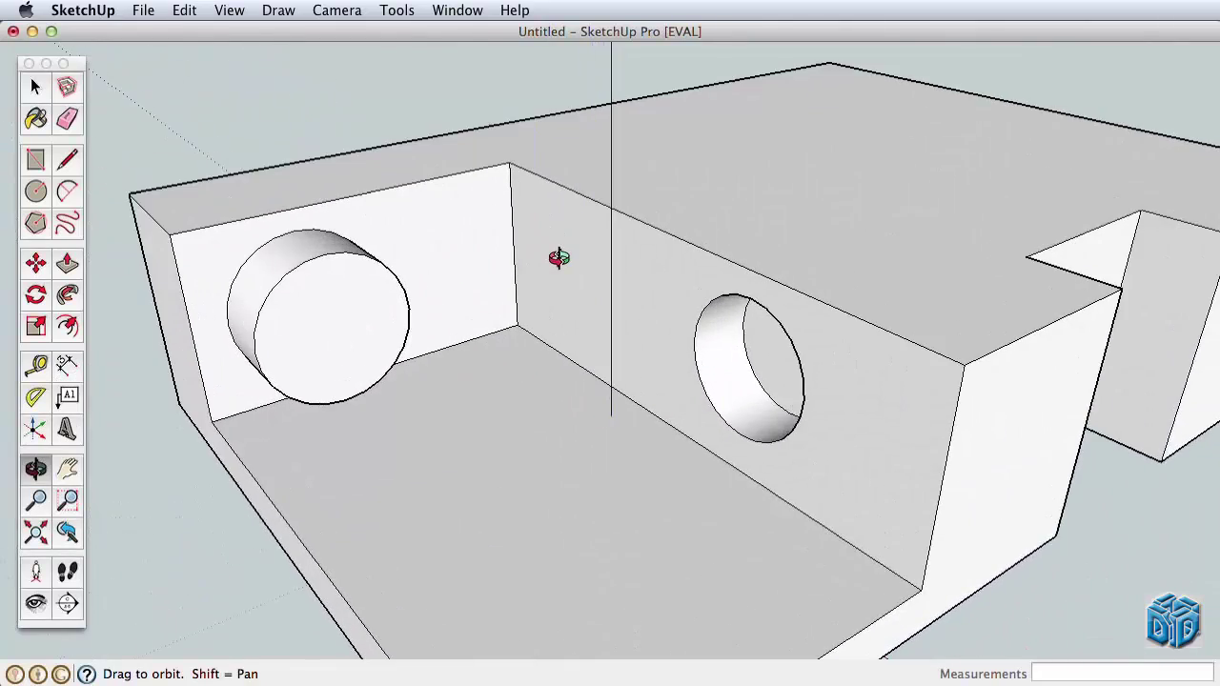
{"action": "scroll", "coordinate": [561, 259], "scroll_direction": "down", "scroll_amount": 3}
{"action": "scroll", "coordinate": [562, 258], "scroll_direction": "down", "scroll_amount": 2}
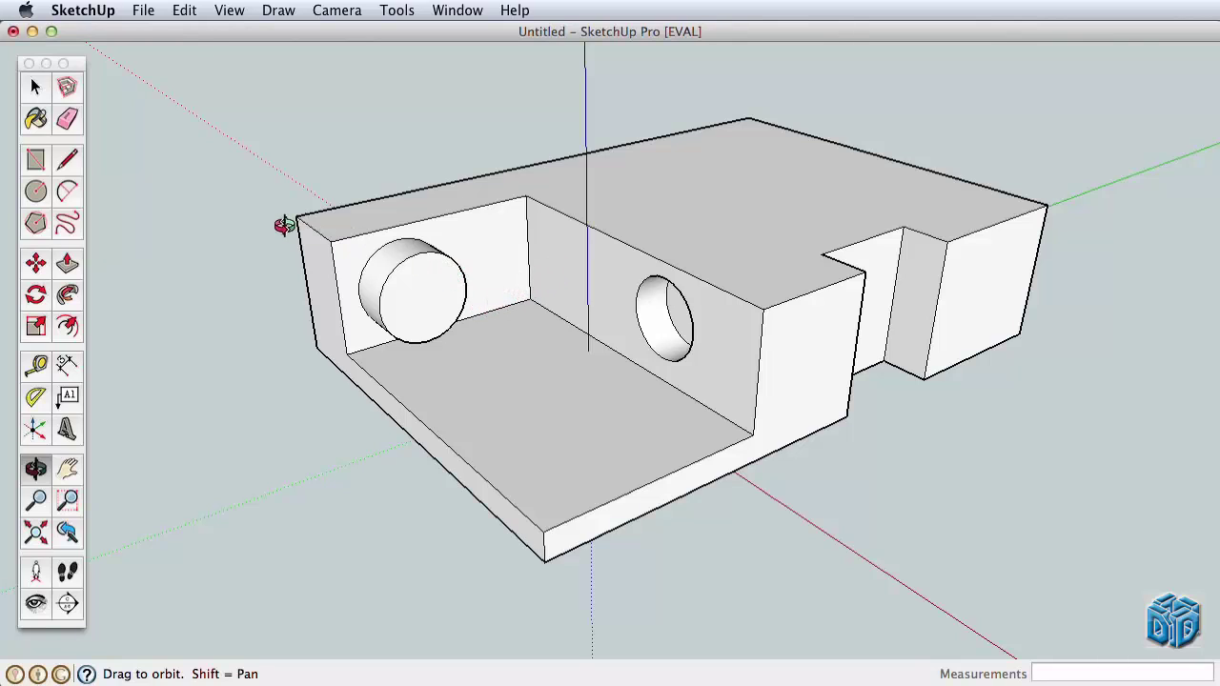
{"action": "scroll", "coordinate": [299, 227], "scroll_direction": "up", "scroll_amount": 3}
{"action": "scroll", "coordinate": [299, 225], "scroll_direction": "up", "scroll_amount": 2}
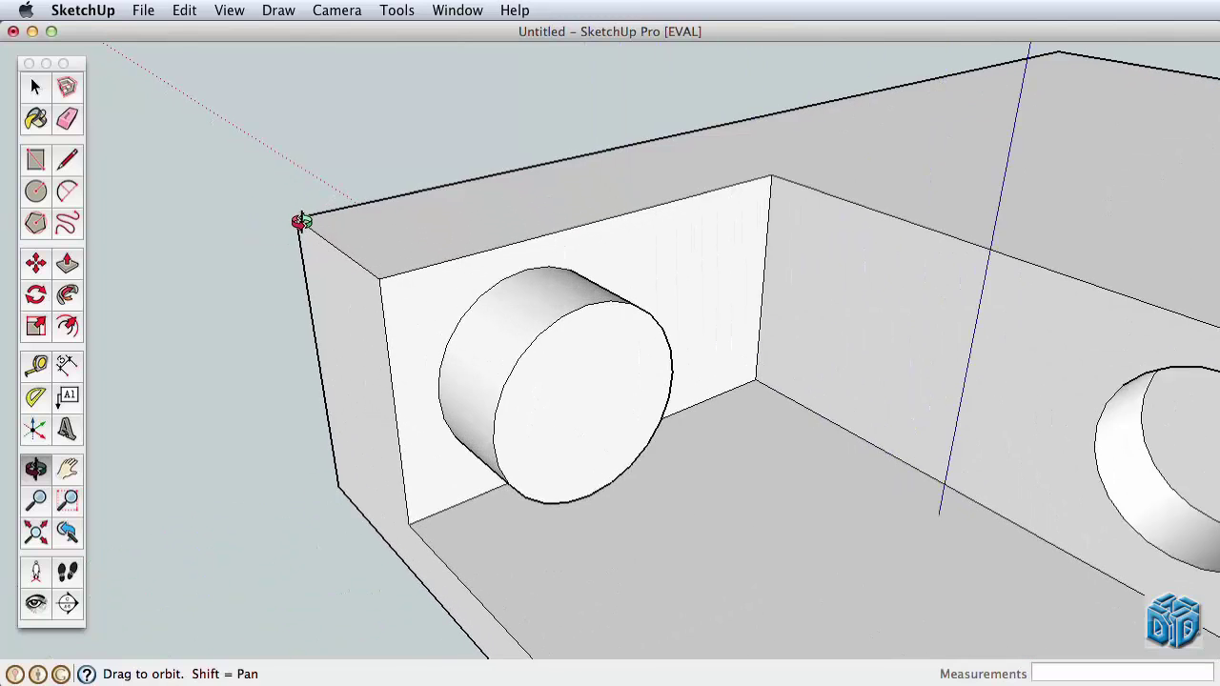
{"action": "scroll", "coordinate": [299, 223], "scroll_direction": "up", "scroll_amount": 2}
{"action": "scroll", "coordinate": [301, 221], "scroll_direction": "up", "scroll_amount": 2}
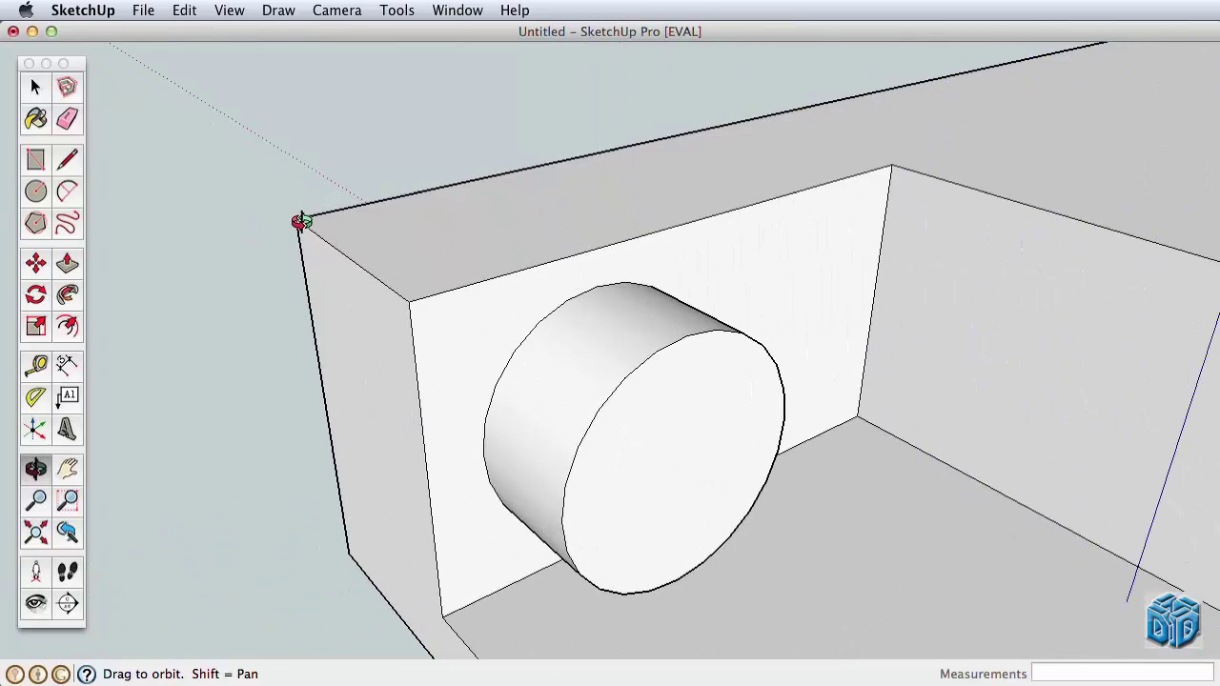
{"action": "scroll", "coordinate": [300, 221], "scroll_direction": "down", "scroll_amount": 2}
{"action": "scroll", "coordinate": [300, 221], "scroll_direction": "down", "scroll_amount": 2}
{"action": "scroll", "coordinate": [300, 222], "scroll_direction": "down", "scroll_amount": 2}
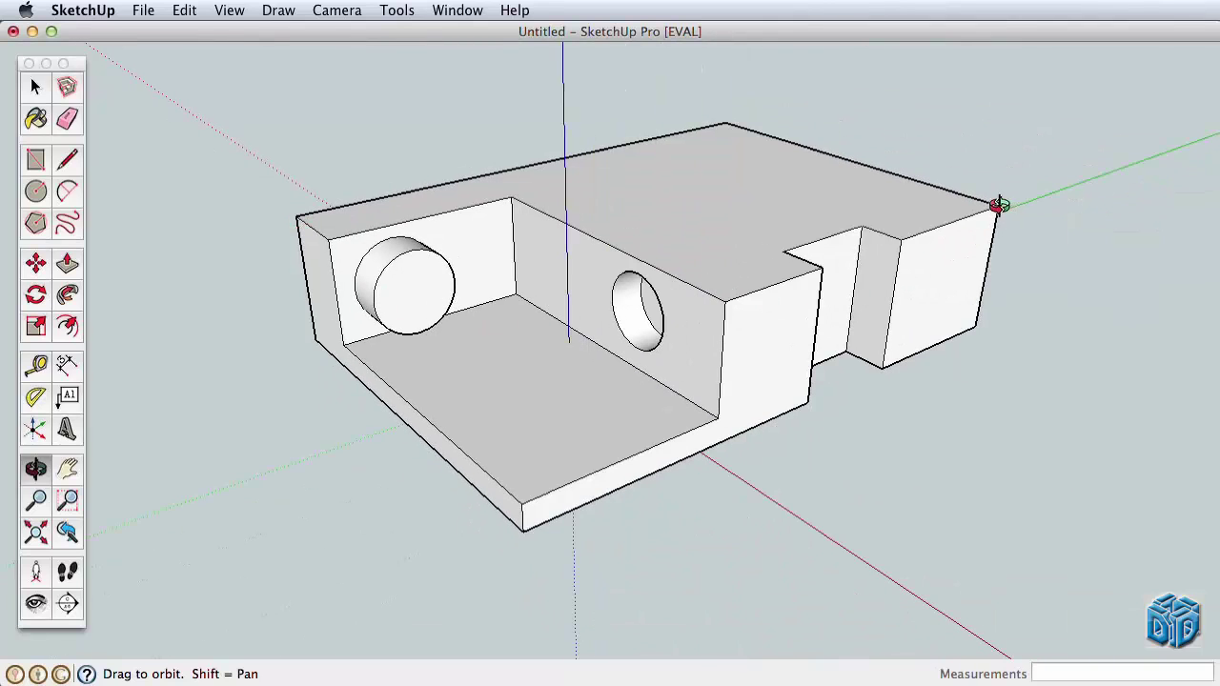
{"action": "scroll", "coordinate": [996, 205], "scroll_direction": "up", "scroll_amount": 1}
{"action": "scroll", "coordinate": [996, 205], "scroll_direction": "up", "scroll_amount": 3}
{"action": "scroll", "coordinate": [995, 205], "scroll_direction": "up", "scroll_amount": 2}
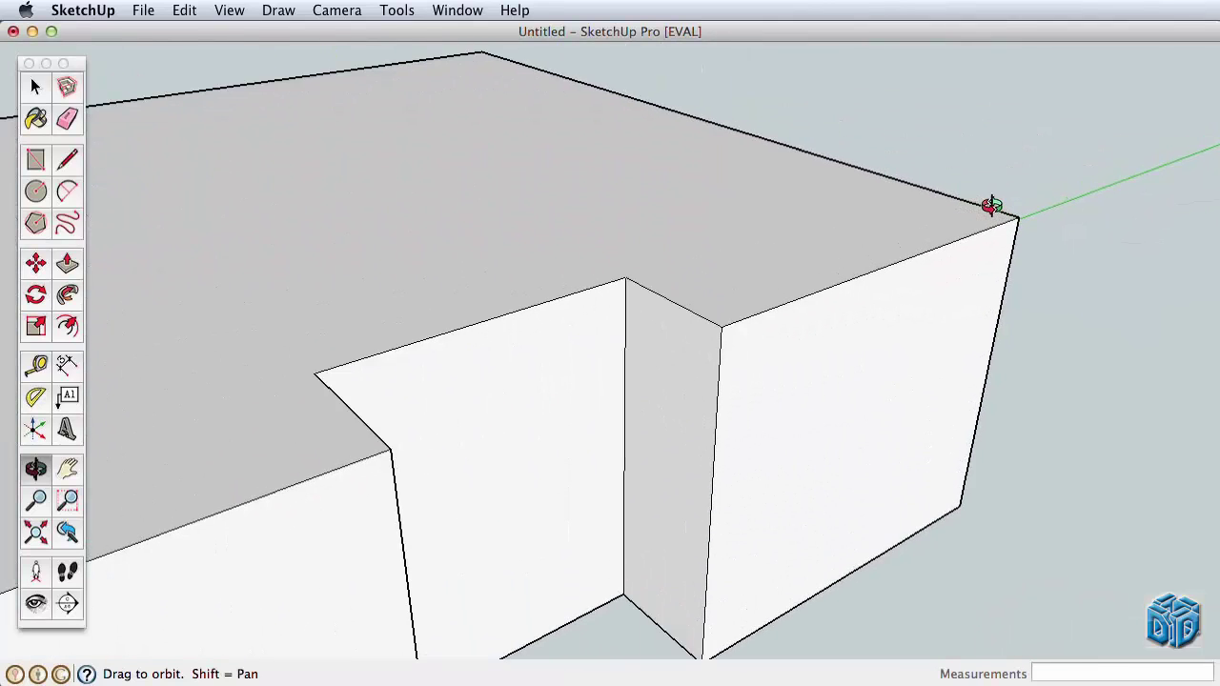
{"action": "scroll", "coordinate": [992, 206], "scroll_direction": "down", "scroll_amount": 1}
{"action": "scroll", "coordinate": [991, 204], "scroll_direction": "down", "scroll_amount": 3}
{"action": "scroll", "coordinate": [989, 199], "scroll_direction": "down", "scroll_amount": 2}
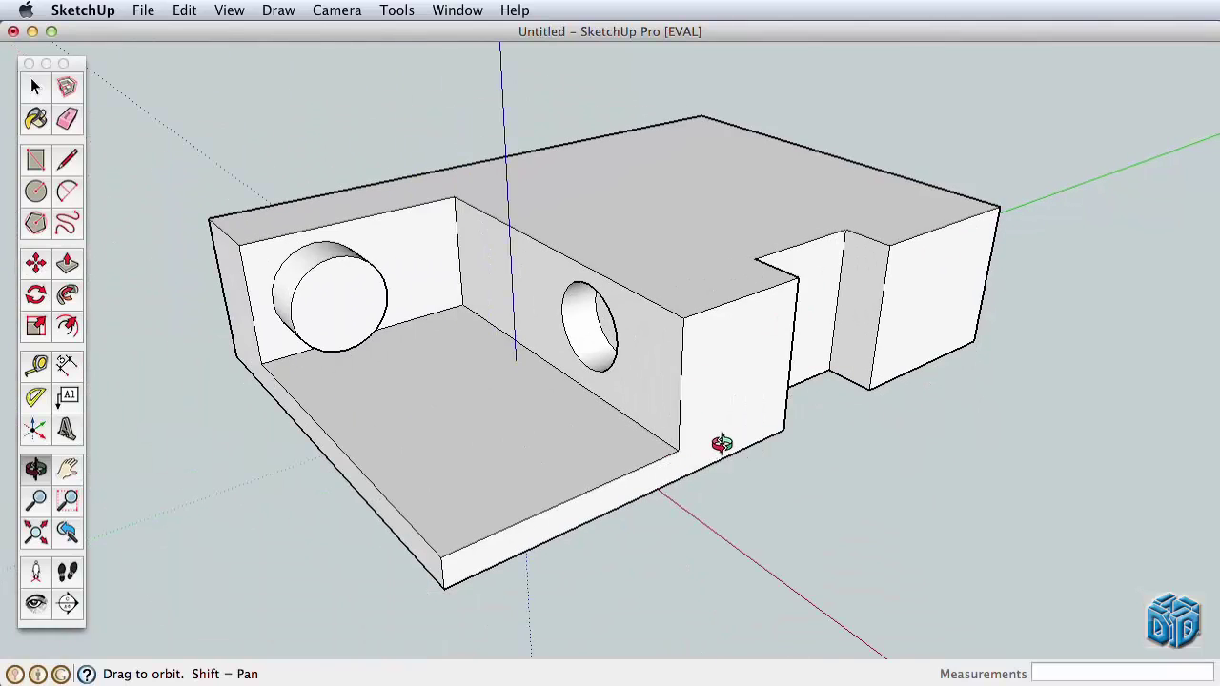
{"action": "scroll", "coordinate": [721, 443], "scroll_direction": "up", "scroll_amount": 3}
{"action": "scroll", "coordinate": [722, 443], "scroll_direction": "up", "scroll_amount": 1}
{"action": "scroll", "coordinate": [722, 443], "scroll_direction": "down", "scroll_amount": 5}
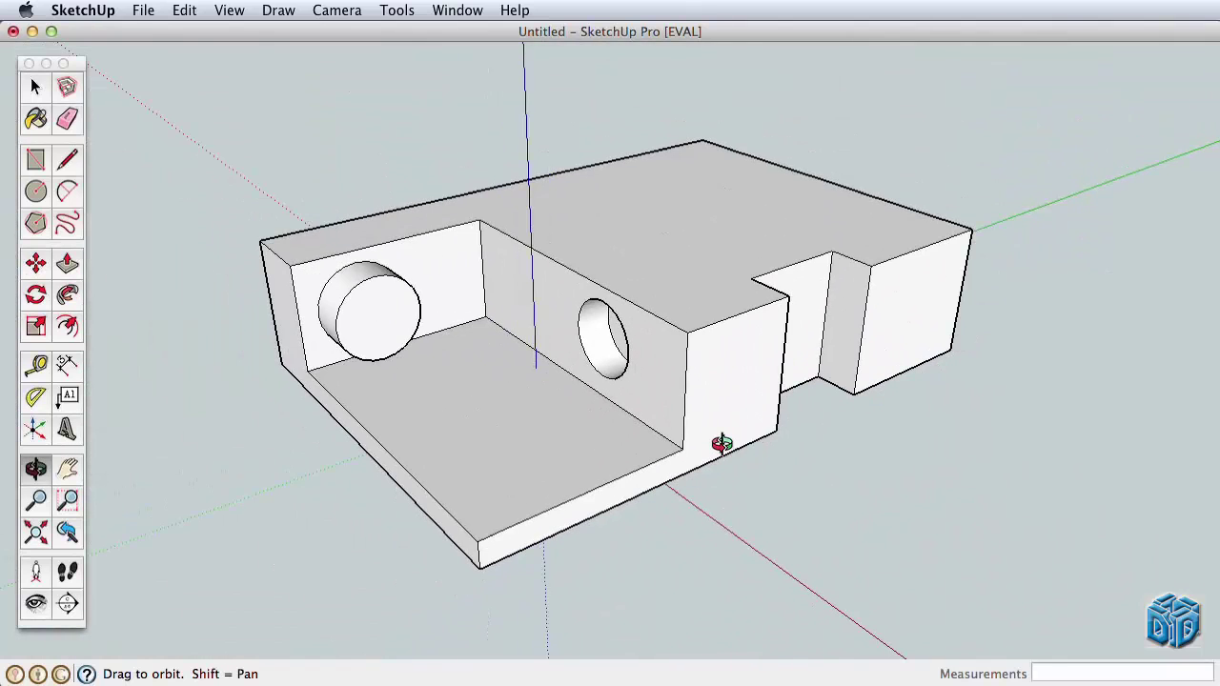
{"action": "scroll", "coordinate": [591, 331], "scroll_direction": "up", "scroll_amount": 1}
{"action": "scroll", "coordinate": [591, 331], "scroll_direction": "up", "scroll_amount": 2}
{"action": "scroll", "coordinate": [591, 331], "scroll_direction": "down", "scroll_amount": 2}
{"action": "mouse_move", "coordinate": [589, 331]}
{"action": "left_mouse_down"}
{"action": "mouse_move", "coordinate": [619, 226]}
{"action": "mouse_move", "coordinate": [646, 241]}
{"action": "left_mouse_up"}
{"action": "scroll", "coordinate": [645, 242], "scroll_direction": "down", "scroll_amount": 2}
{"action": "scroll", "coordinate": [597, 261], "scroll_direction": "up", "scroll_amount": 1}
{"action": "scroll", "coordinate": [601, 259], "scroll_direction": "up", "scroll_amount": 1}
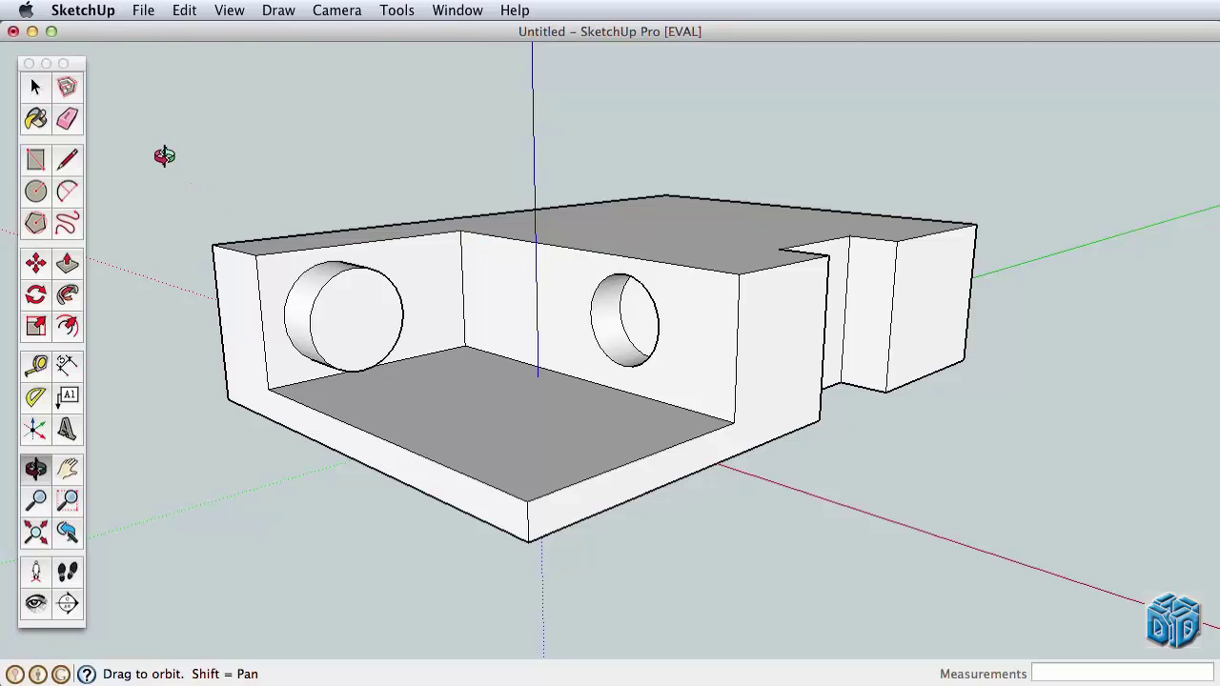
Box-select the entire old model and delete it
{"action": "left_click", "coordinate": [35, 88]}
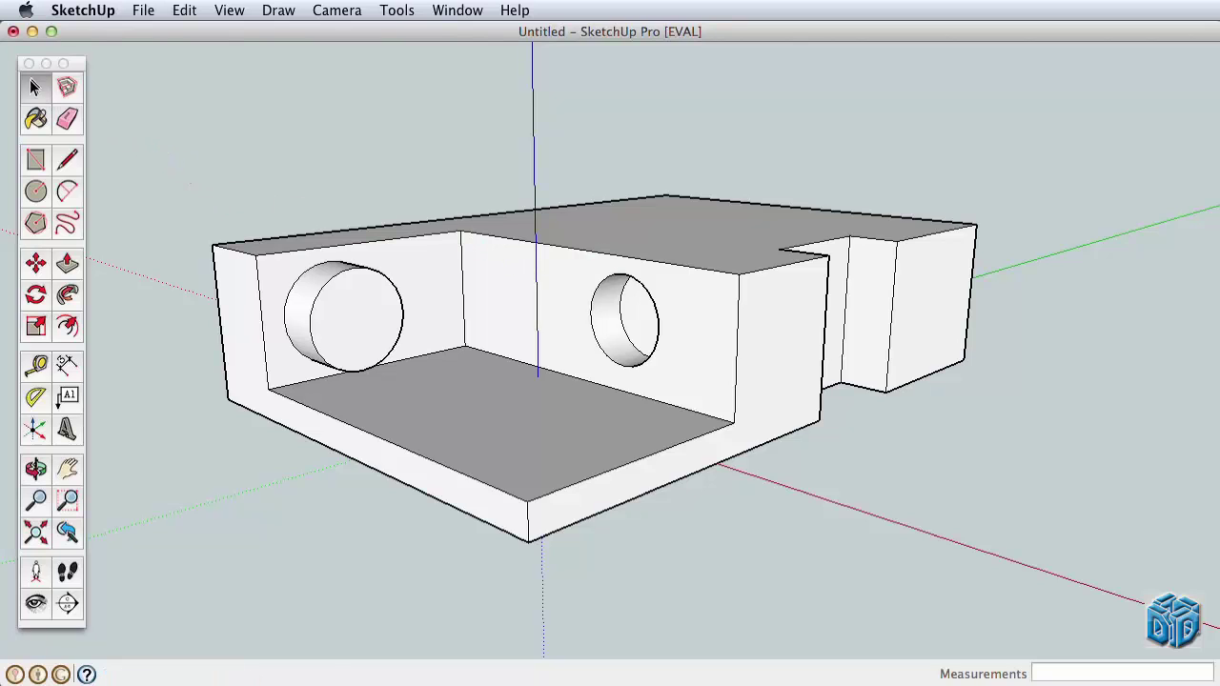
{"action": "left_click_drag", "start_coordinate": [144, 107], "coordinate": [1117, 594]}
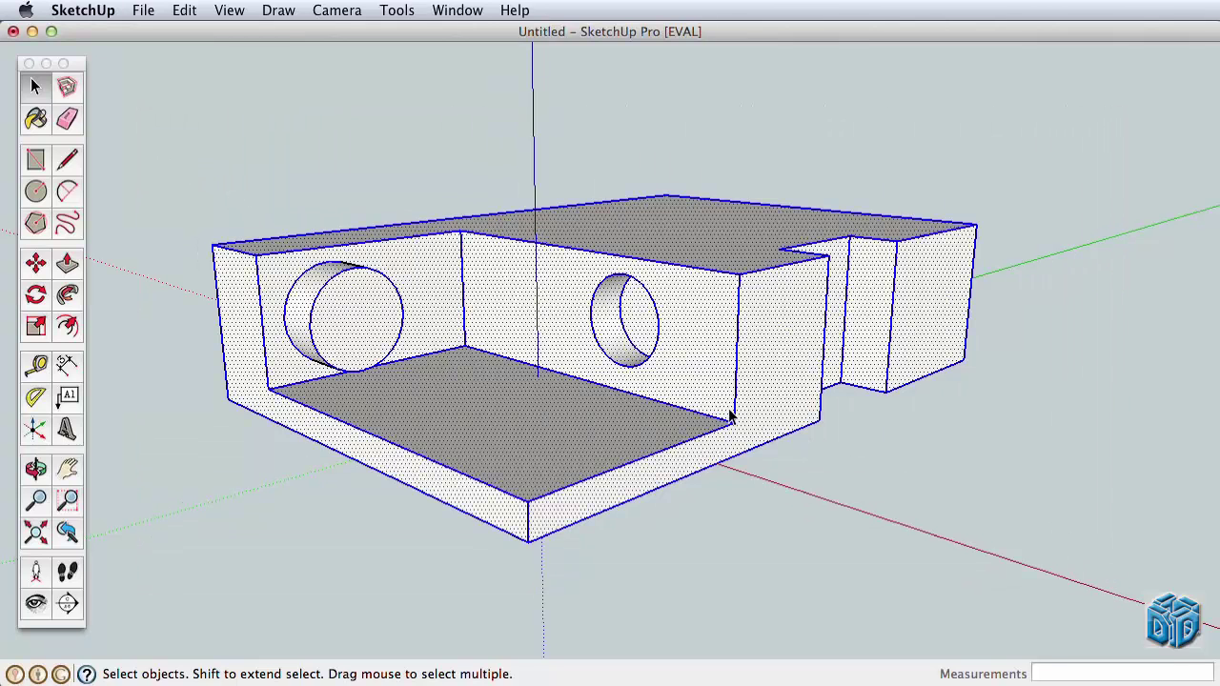
{"action": "key", "text": "Delete"}
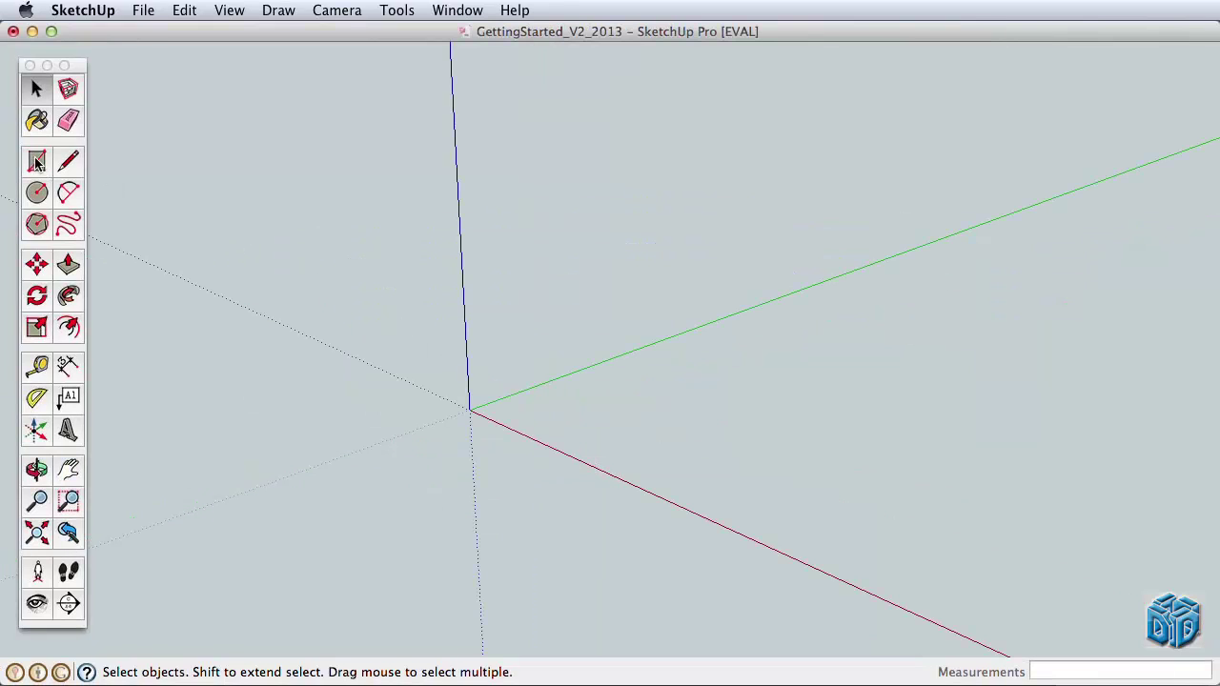
Draw a new ground rectangle, pull it up into a plain box, and view it at an angle
{"action": "left_click", "coordinate": [36, 161]}
{"action": "left_click", "coordinate": [188, 401]}
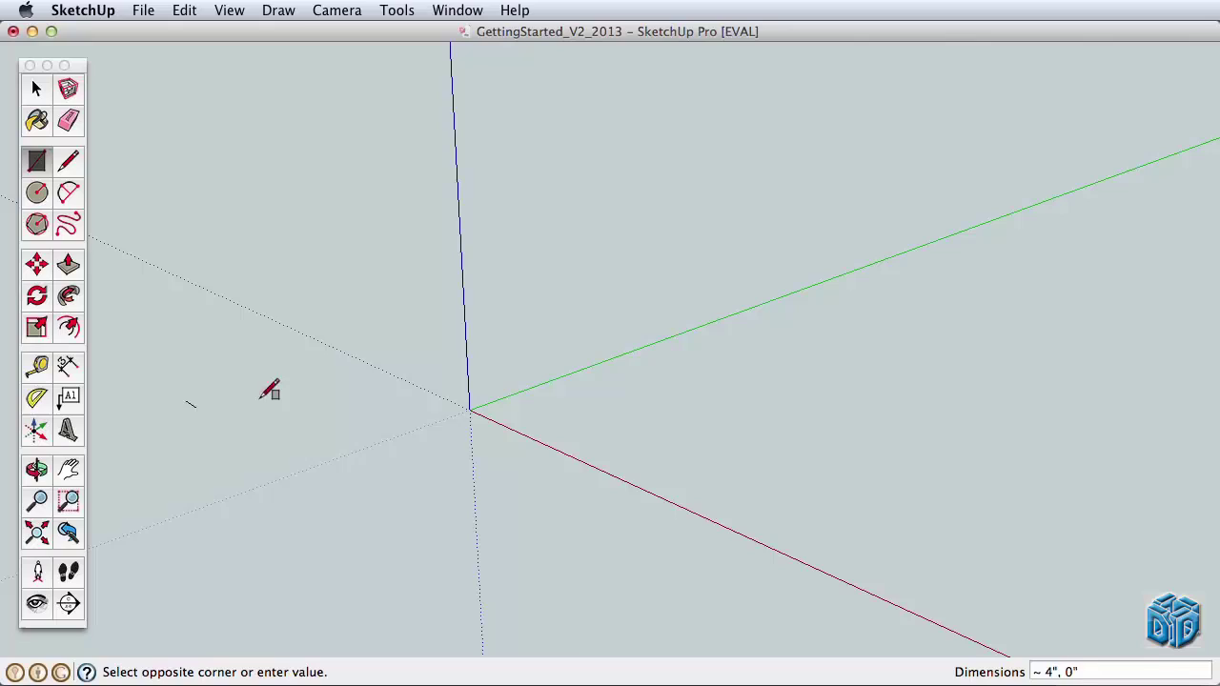
{"action": "left_click", "coordinate": [1041, 315]}
{"action": "left_click", "coordinate": [66, 267]}
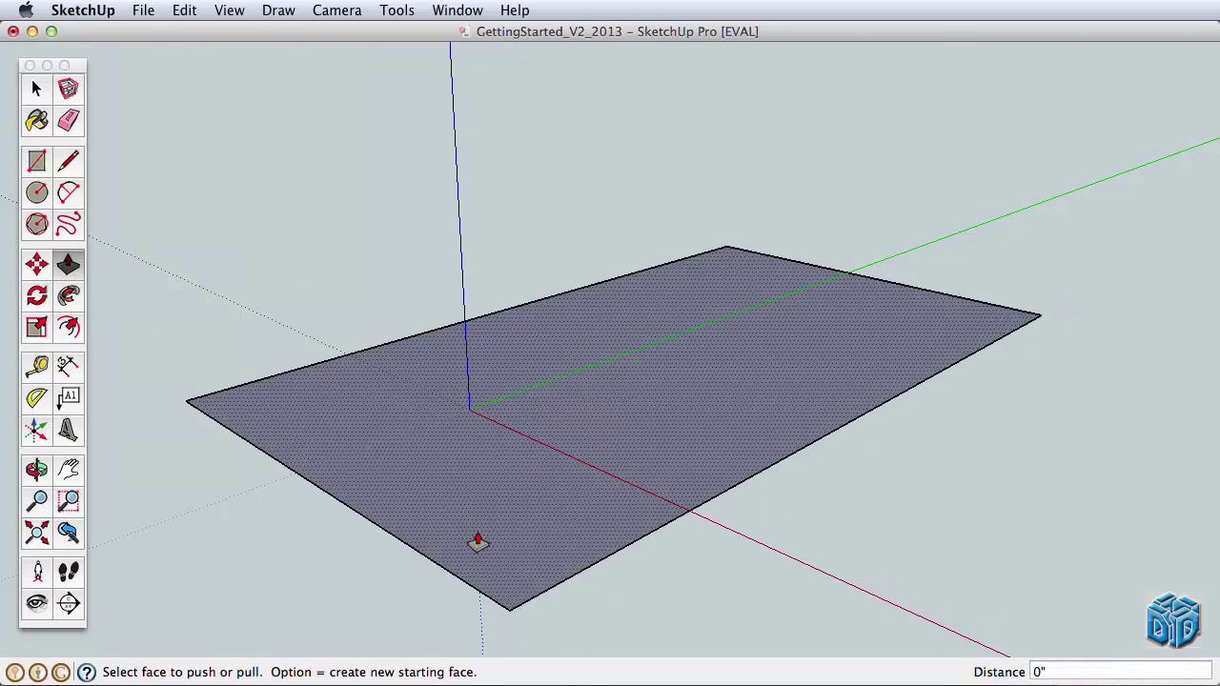
{"action": "left_click_drag", "start_coordinate": [477, 545], "coordinate": [522, 207]}
{"action": "scroll", "coordinate": [629, 305], "scroll_direction": "down", "scroll_amount": 3}
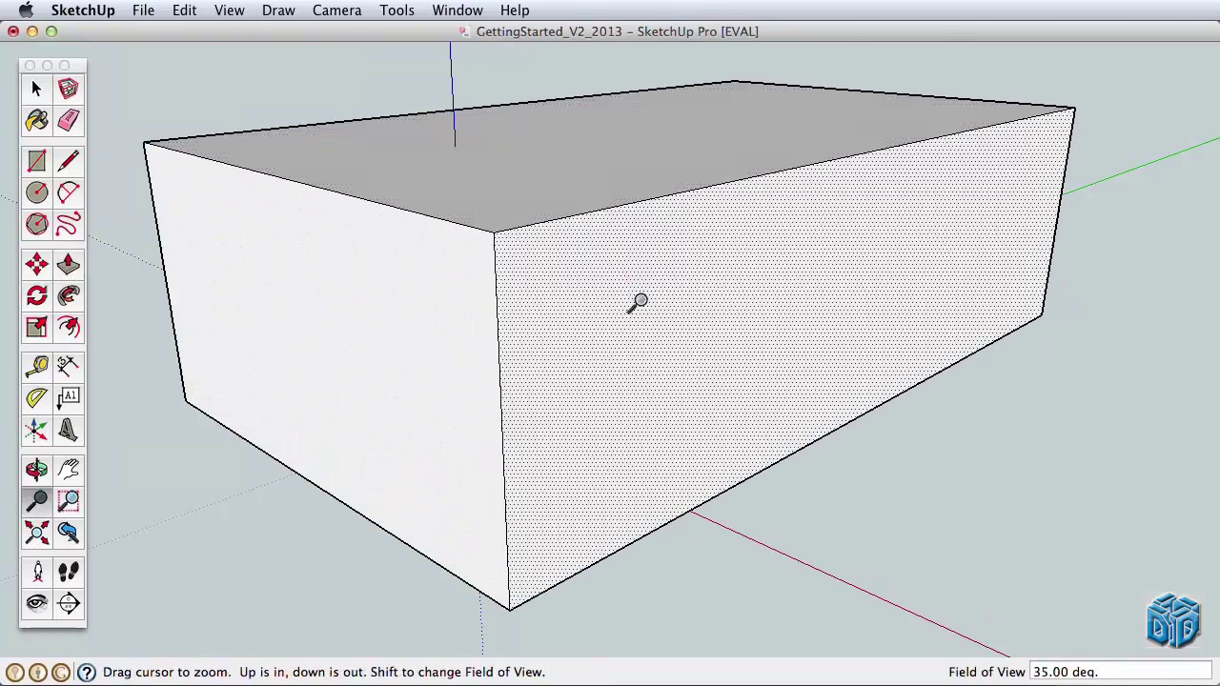
{"action": "scroll", "coordinate": [629, 420], "scroll_direction": "down", "scroll_amount": 3}
{"action": "middle_click_drag", "start_coordinate": [626, 353], "coordinate": [629, 399], "text": "shift"}
{"action": "left_click_drag", "start_coordinate": [629, 398], "coordinate": [578, 430]}
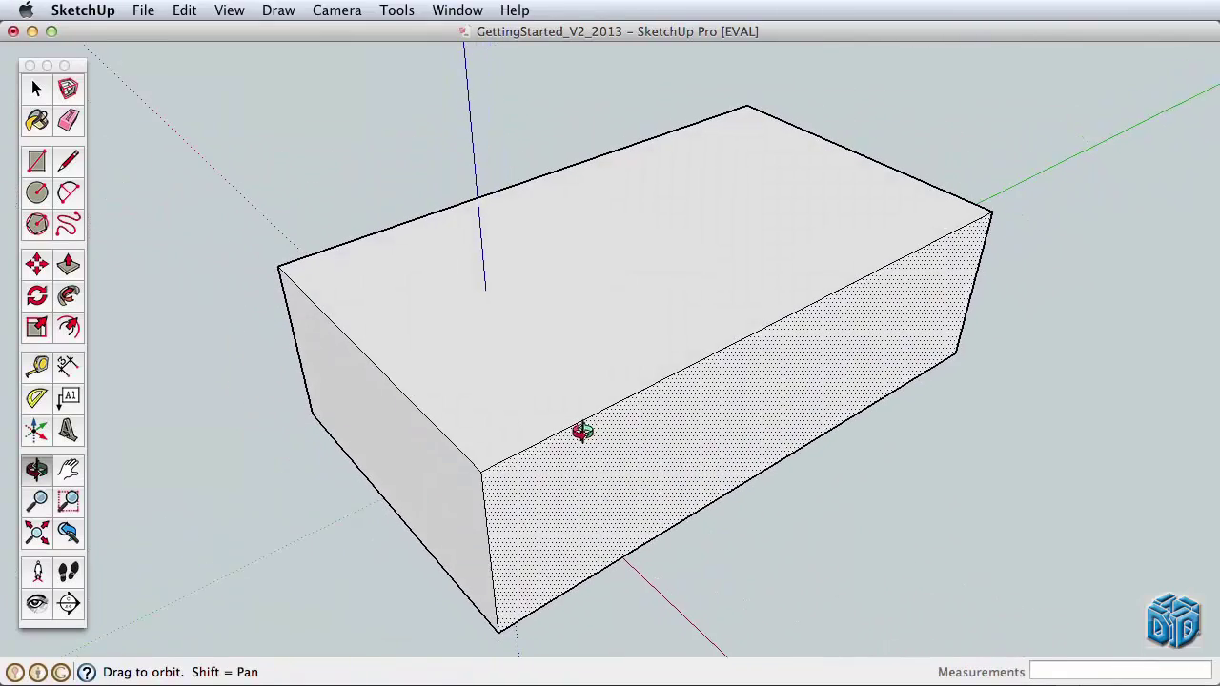
Draw a line across the box top joining the midpoints of its two short edges
{"action": "left_click", "coordinate": [69, 164]}
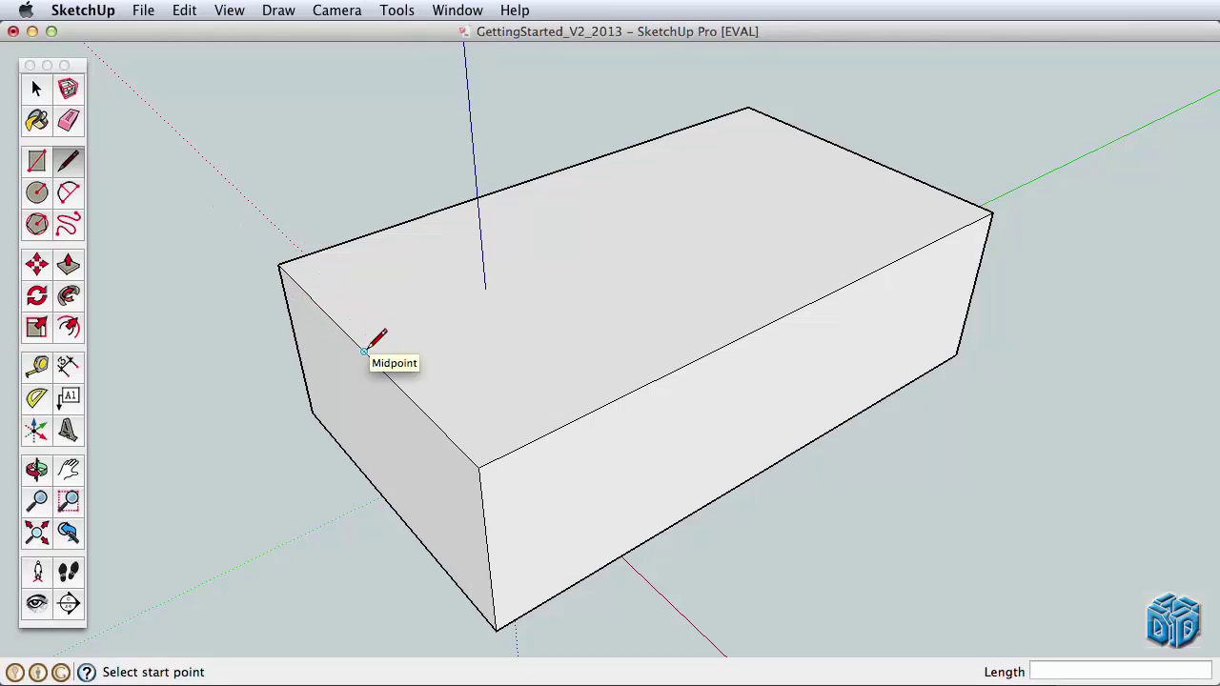
{"action": "left_click", "coordinate": [364, 352]}
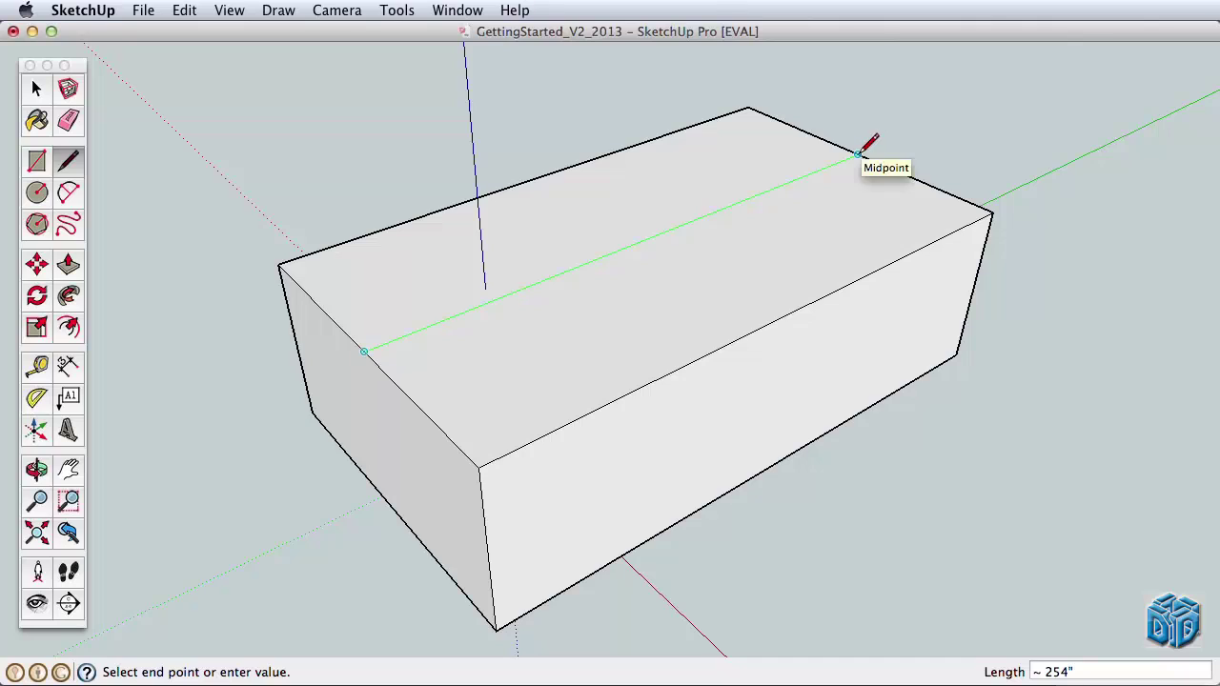
{"action": "left_click", "coordinate": [858, 153]}
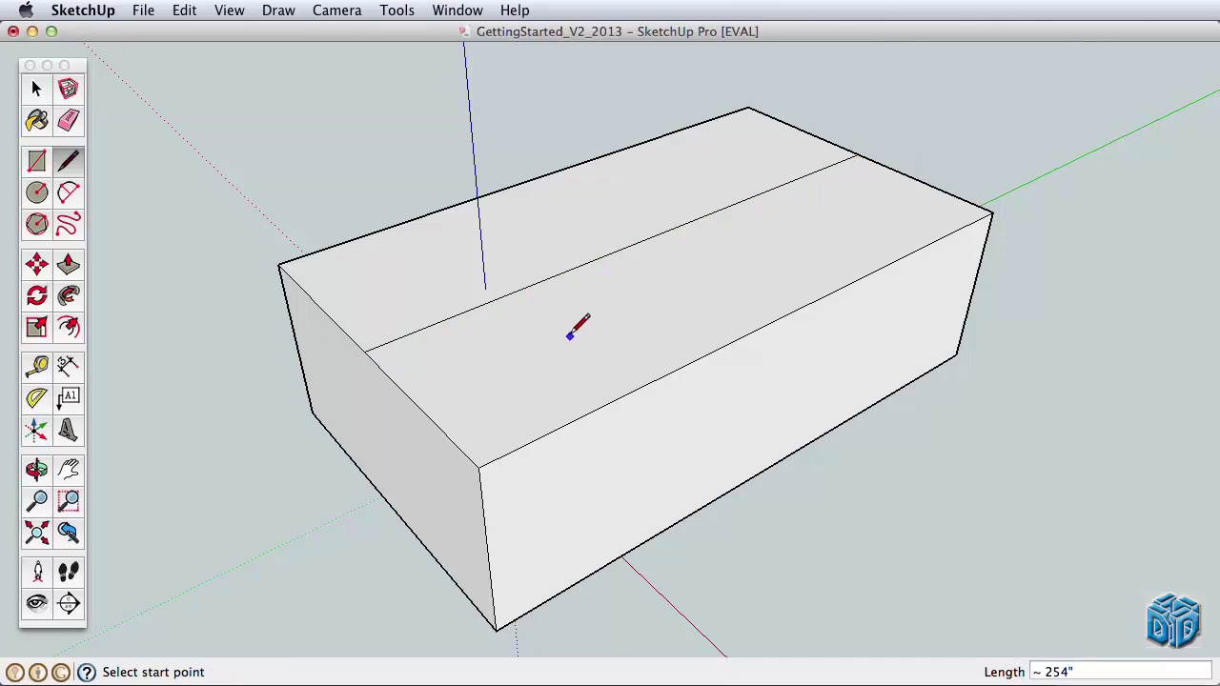
{"action": "key", "text": "o"}
{"action": "left_click_drag", "start_coordinate": [512, 389], "coordinate": [429, 311]}
{"action": "left_click", "coordinate": [39, 90]}
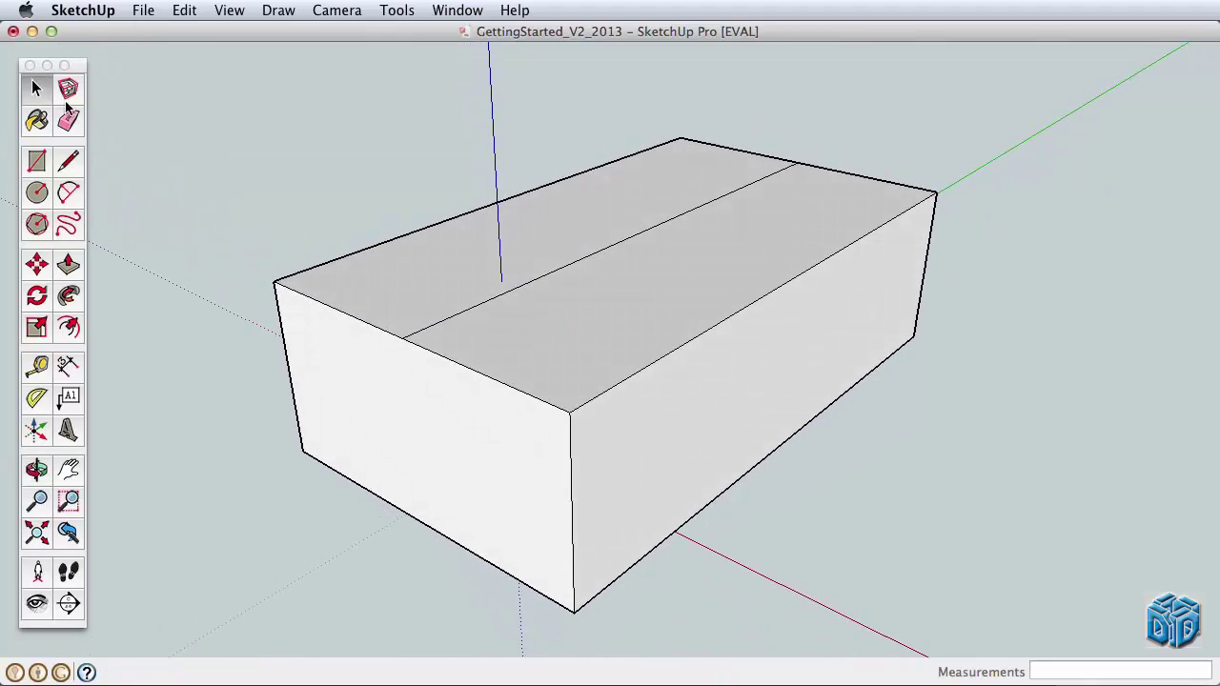
{"action": "left_click", "coordinate": [476, 307]}
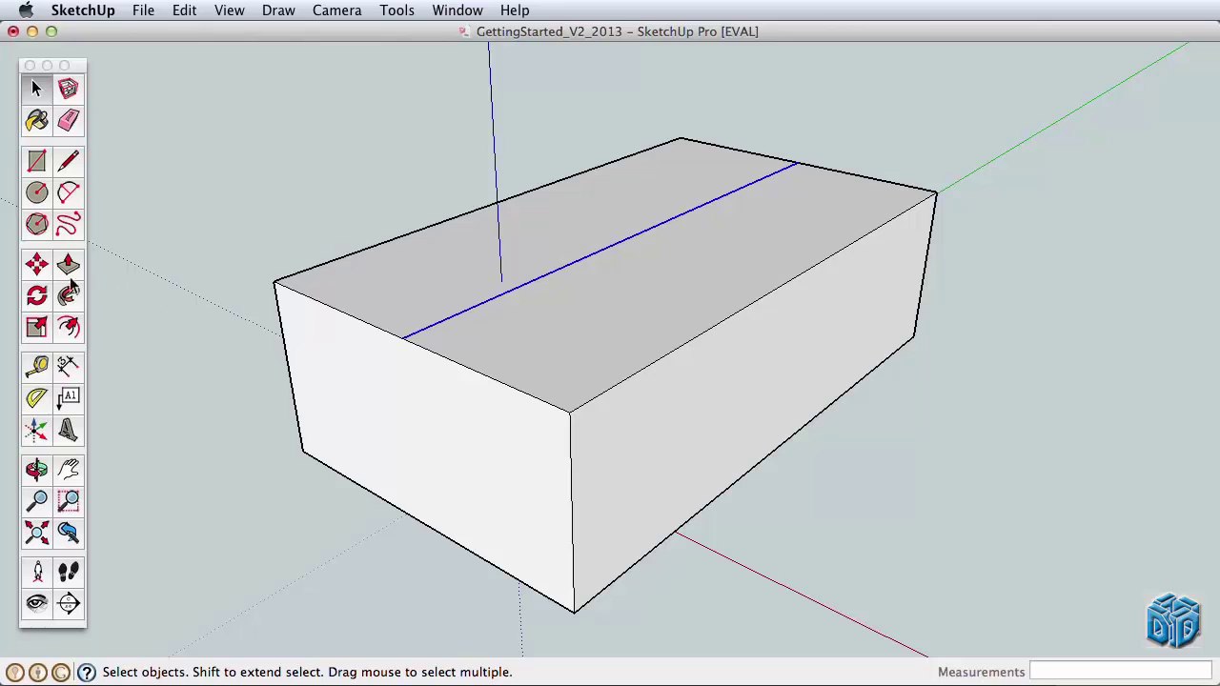
{"action": "left_click", "coordinate": [36, 267]}
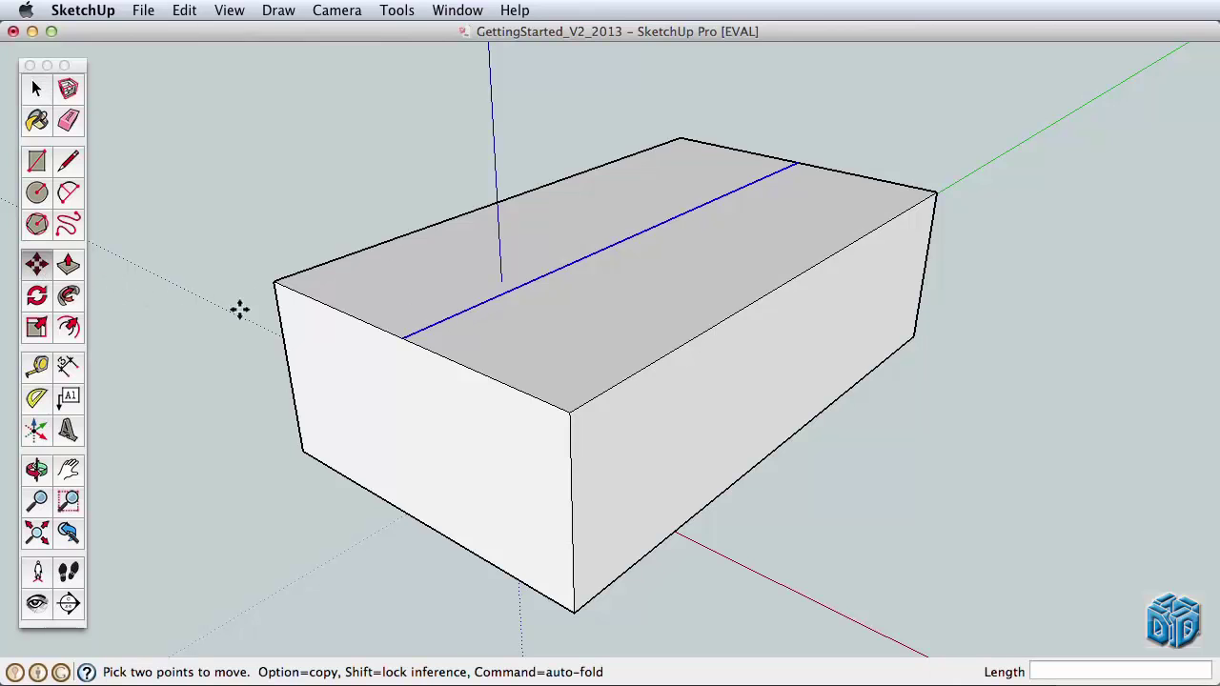
{"action": "left_click", "coordinate": [405, 335]}
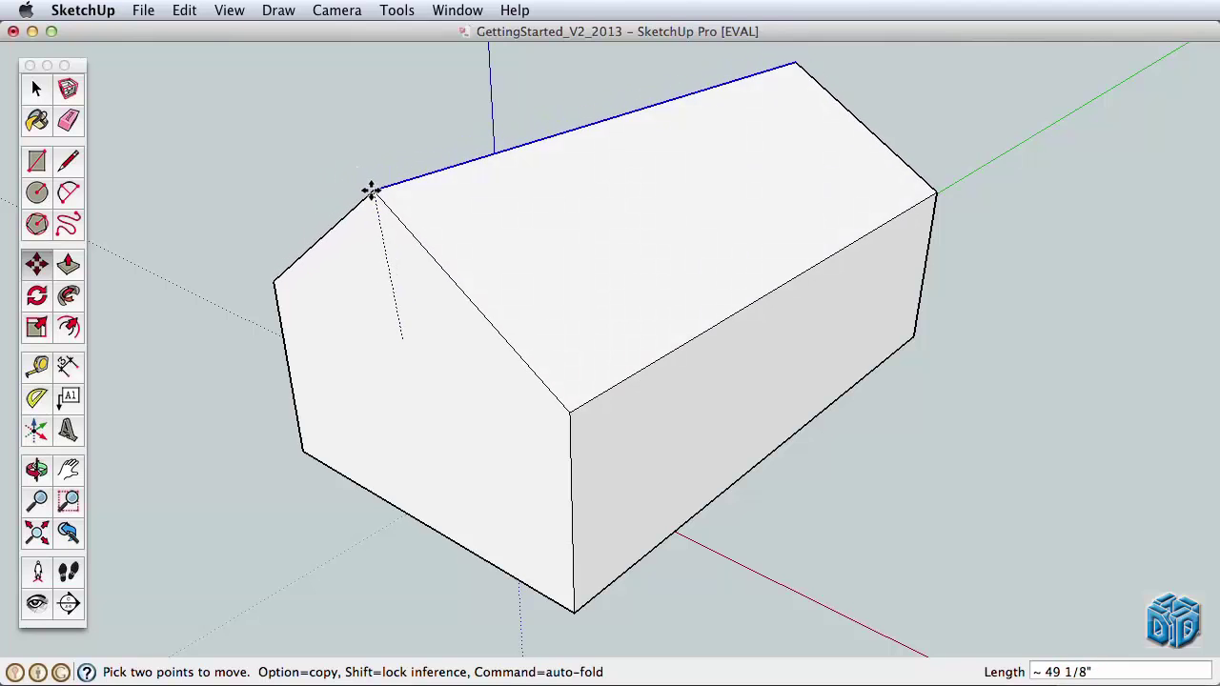
{"action": "left_click", "coordinate": [354, 195]}
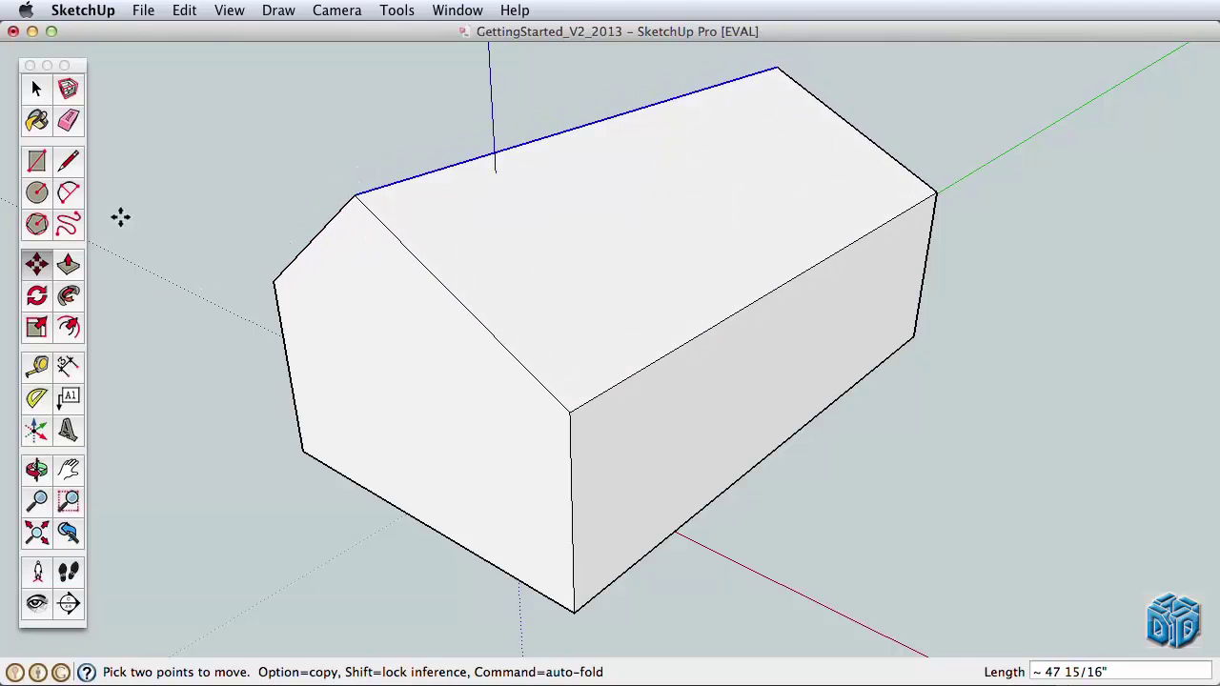
{"action": "key", "text": "o"}
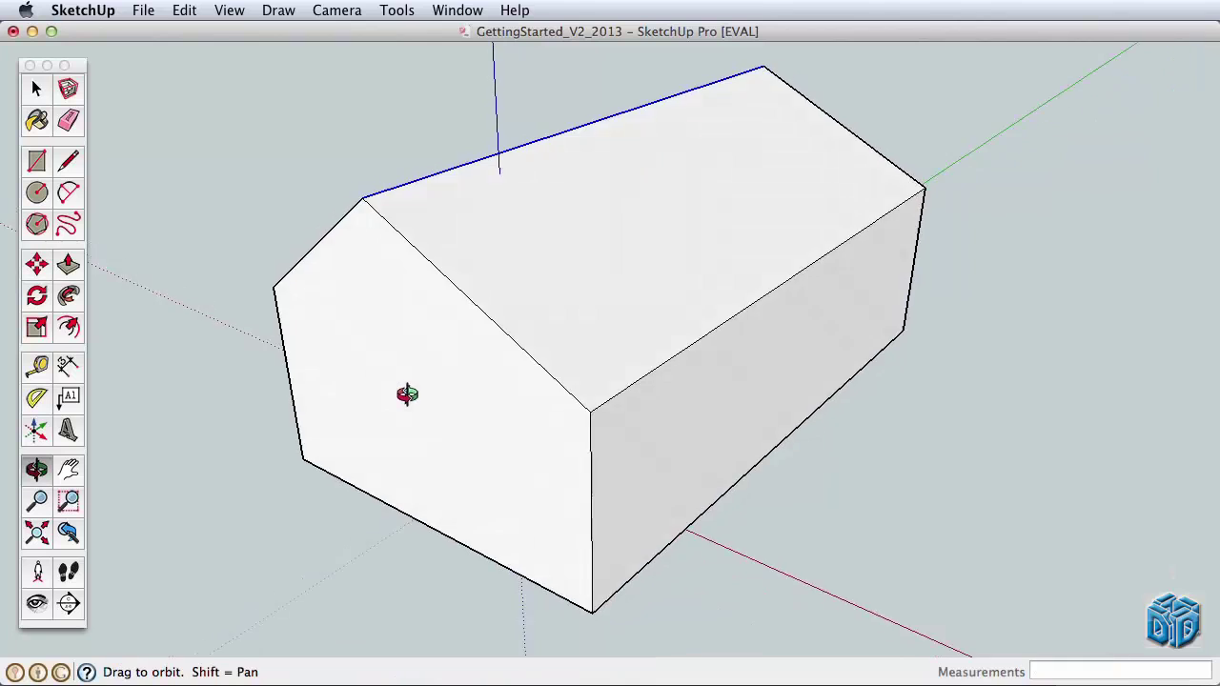
{"action": "mouse_move", "coordinate": [416, 394]}
{"action": "left_mouse_down"}
{"action": "mouse_move", "coordinate": [646, 302]}
{"action": "mouse_move", "coordinate": [730, 311]}
{"action": "mouse_move", "coordinate": [665, 279]}
{"action": "left_mouse_up"}
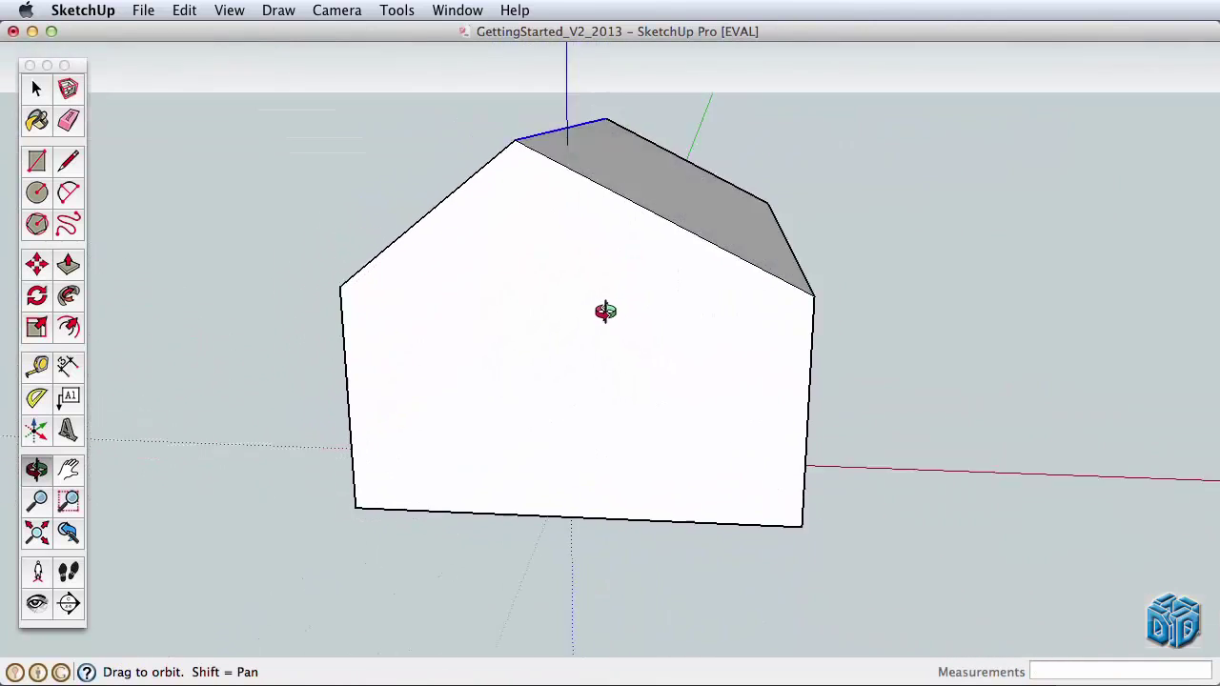
{"action": "left_click_drag", "start_coordinate": [597, 316], "coordinate": [398, 403]}
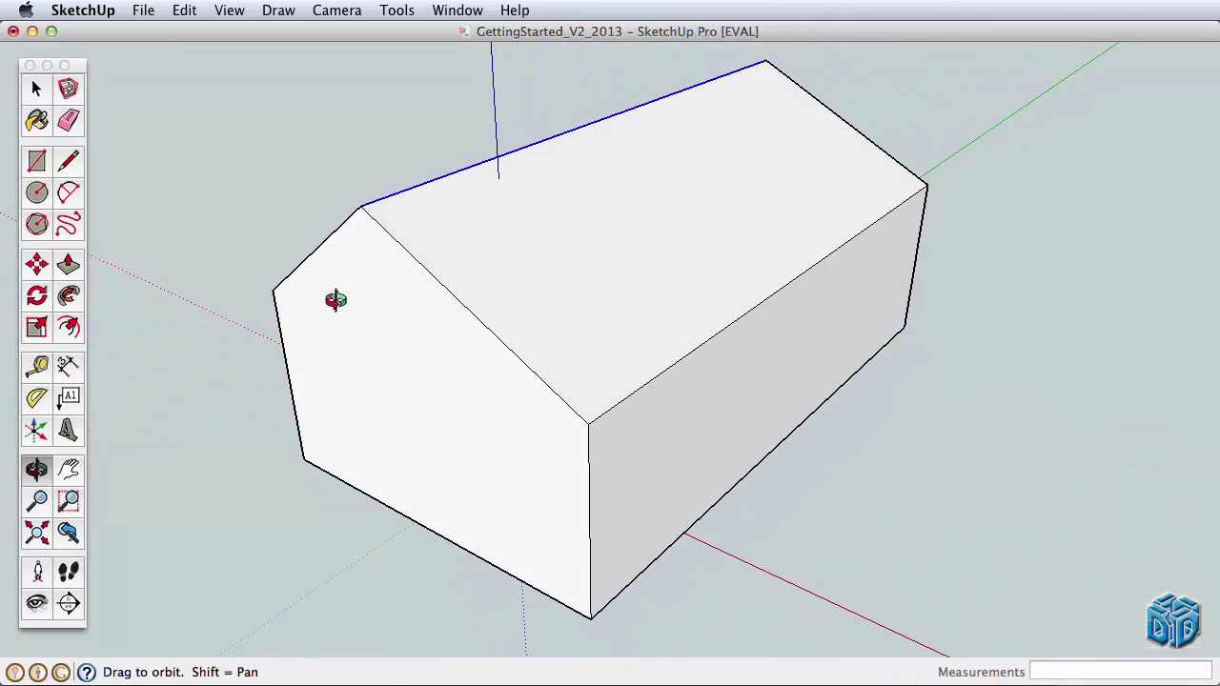
{"action": "left_click", "coordinate": [184, 11]}
{"action": "left_click", "coordinate": [216, 33]}
Move the top centre line up about 49 inches along the blue axis to peak the roof
{"action": "left_click", "coordinate": [36, 88]}
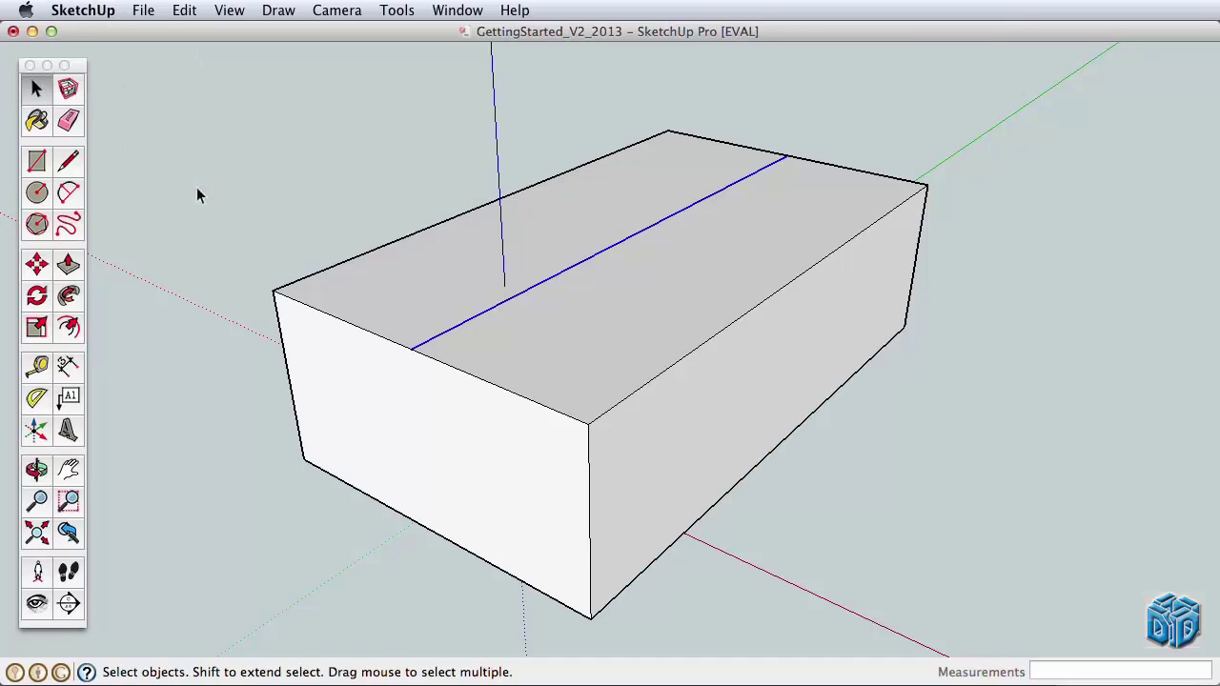
{"action": "left_click", "coordinate": [276, 236]}
{"action": "left_click", "coordinate": [453, 334]}
{"action": "left_click", "coordinate": [38, 266]}
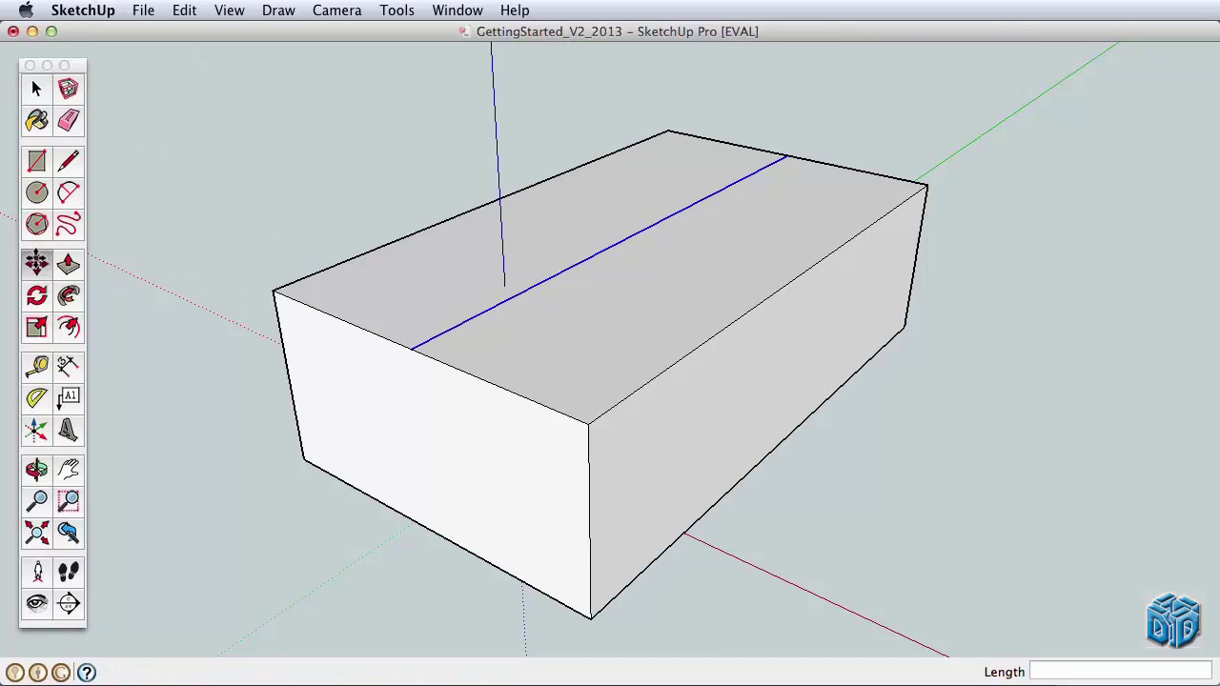
{"action": "left_click", "coordinate": [410, 341]}
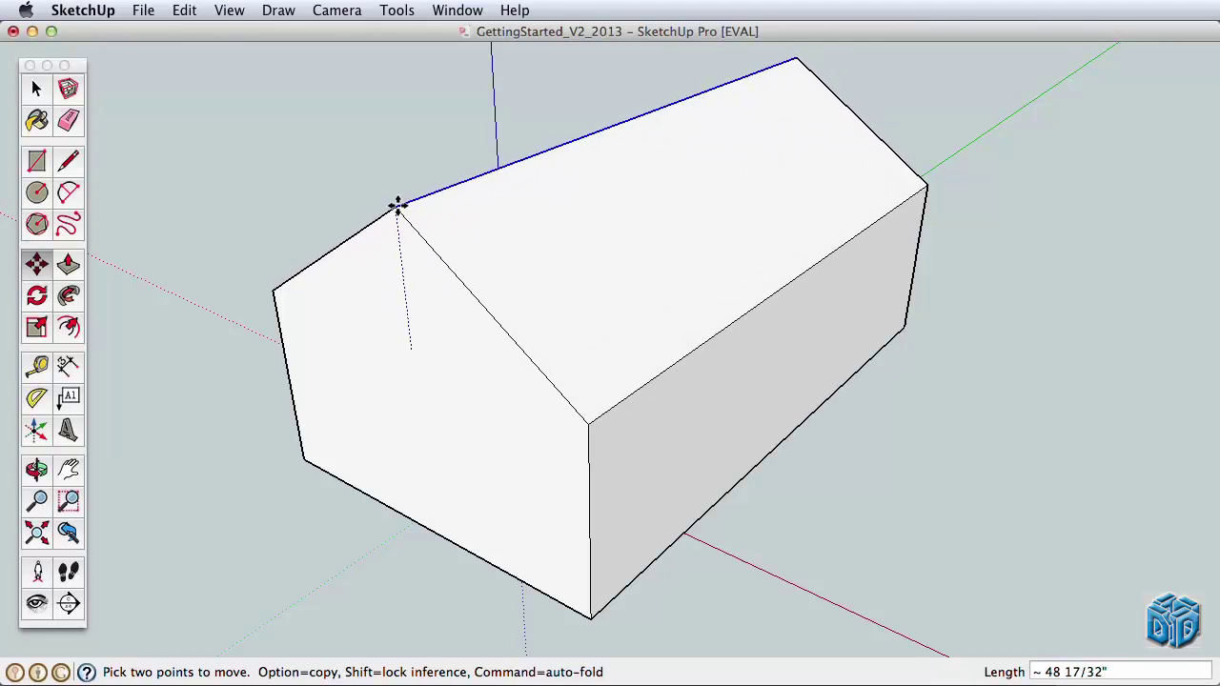
{"action": "left_click", "coordinate": [398, 204]}
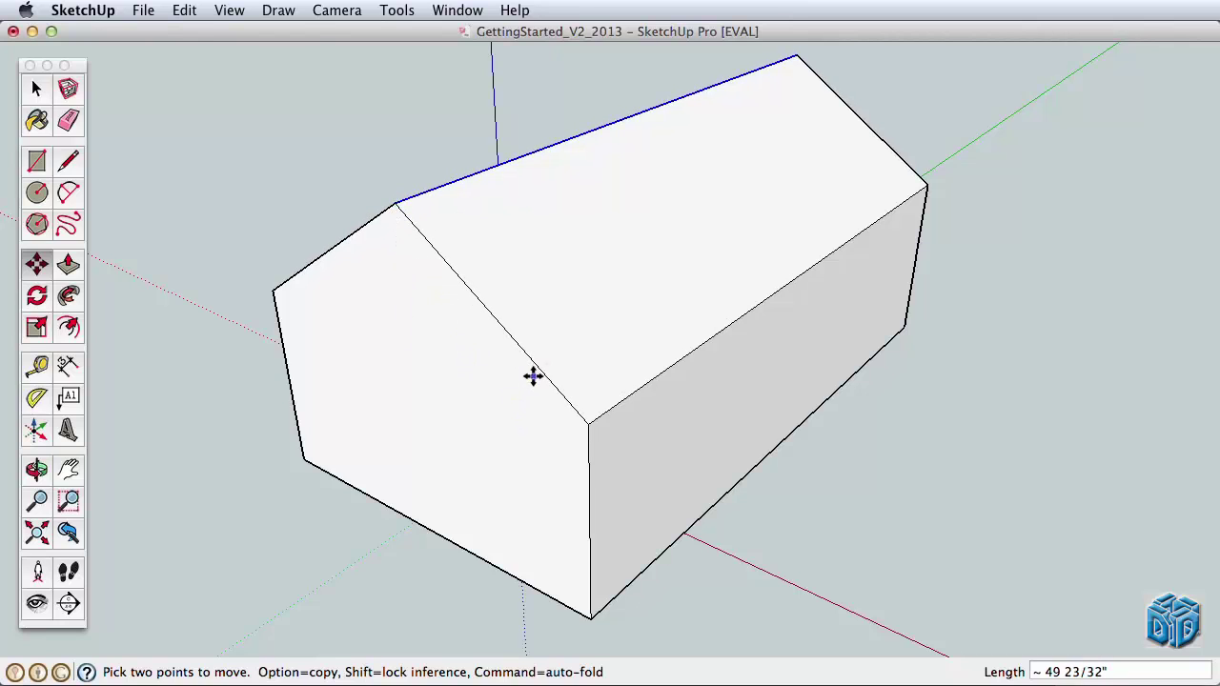
{"action": "middle_click_drag", "start_coordinate": [532, 382], "coordinate": [543, 408]}
{"action": "mouse_move", "coordinate": [544, 408]}
{"action": "left_mouse_down"}
{"action": "mouse_move", "coordinate": [635, 401]}
{"action": "mouse_move", "coordinate": [474, 403]}
{"action": "mouse_move", "coordinate": [496, 315]}
{"action": "mouse_move", "coordinate": [488, 274]}
{"action": "left_mouse_up"}
{"action": "key", "text": "z"}
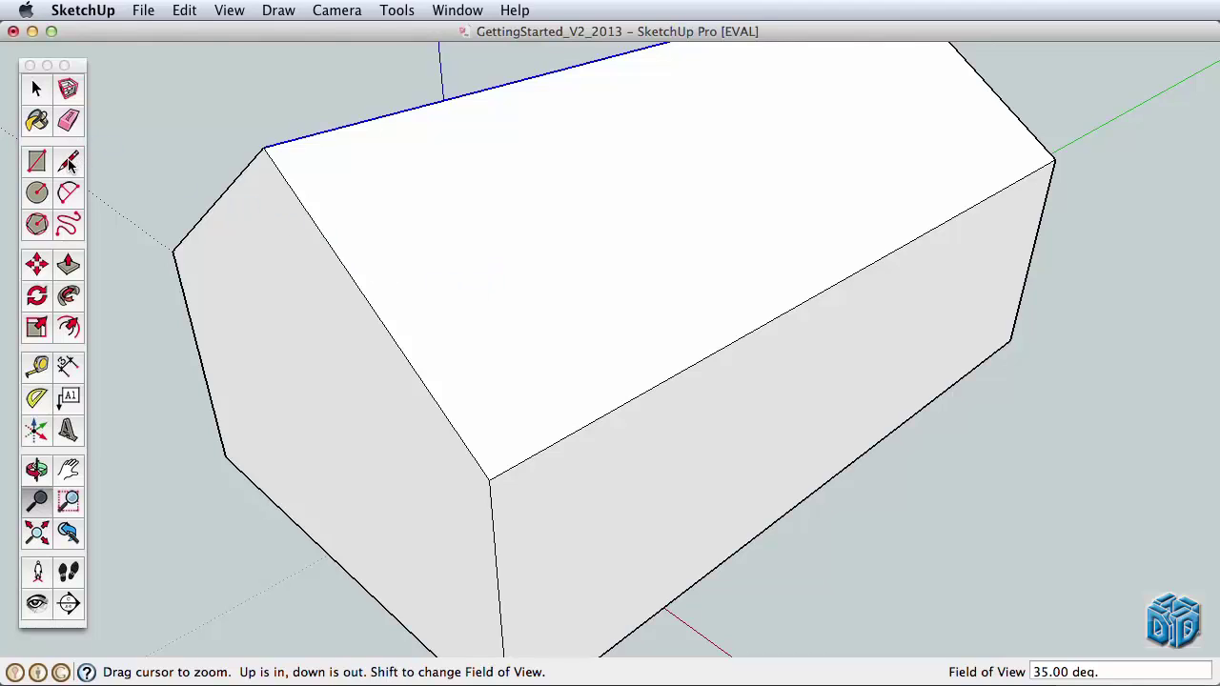
Draw a first line segment across the roof slope
{"action": "left_click", "coordinate": [69, 164]}
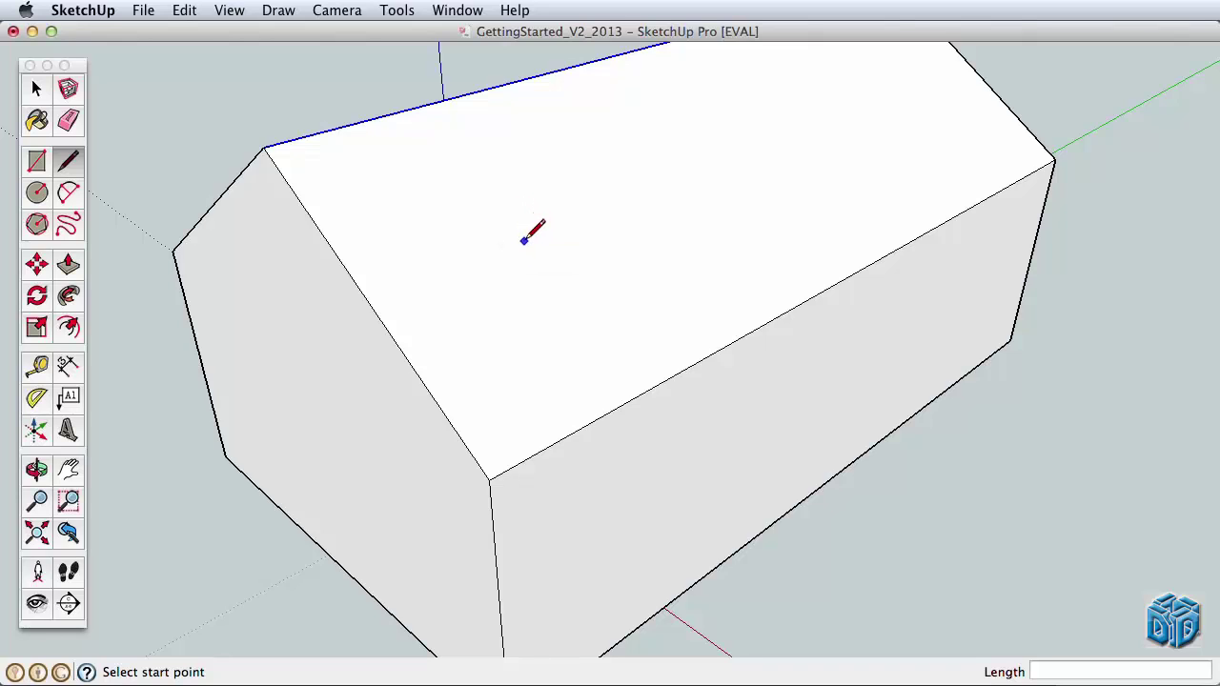
{"action": "left_click", "coordinate": [516, 234]}
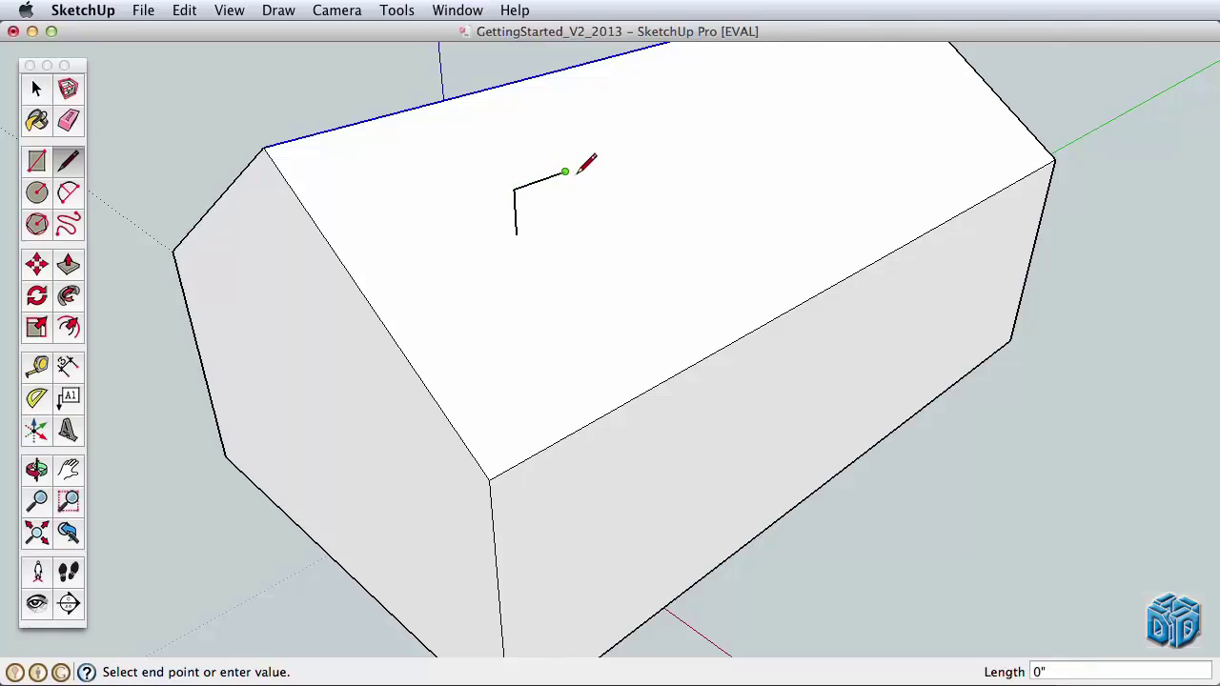
{"action": "left_click", "coordinate": [607, 187]}
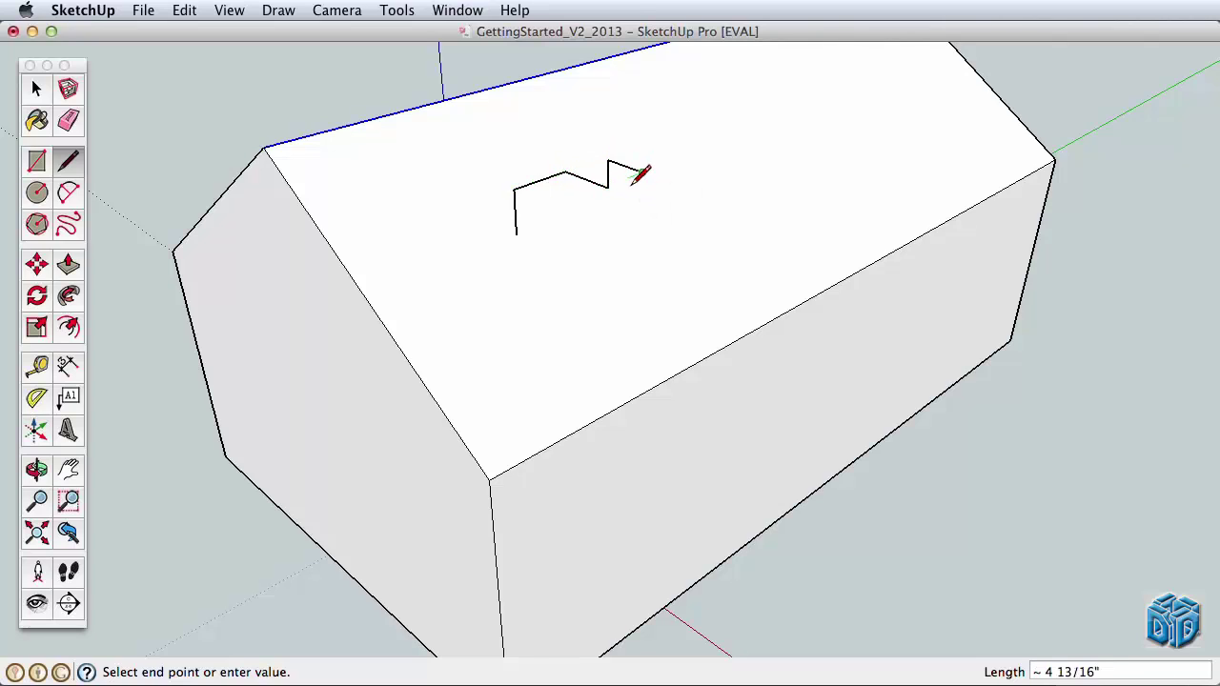
{"action": "key", "text": "o"}
{"action": "mouse_move", "coordinate": [604, 230]}
{"action": "left_mouse_down"}
{"action": "mouse_move", "coordinate": [832, 308]}
{"action": "mouse_move", "coordinate": [362, 155]}
{"action": "mouse_move", "coordinate": [297, 161]}
{"action": "mouse_move", "coordinate": [568, 158]}
{"action": "mouse_move", "coordinate": [654, 237]}
{"action": "mouse_move", "coordinate": [580, 311]}
{"action": "mouse_move", "coordinate": [570, 298]}
{"action": "left_mouse_up"}
{"action": "key", "text": "space"}
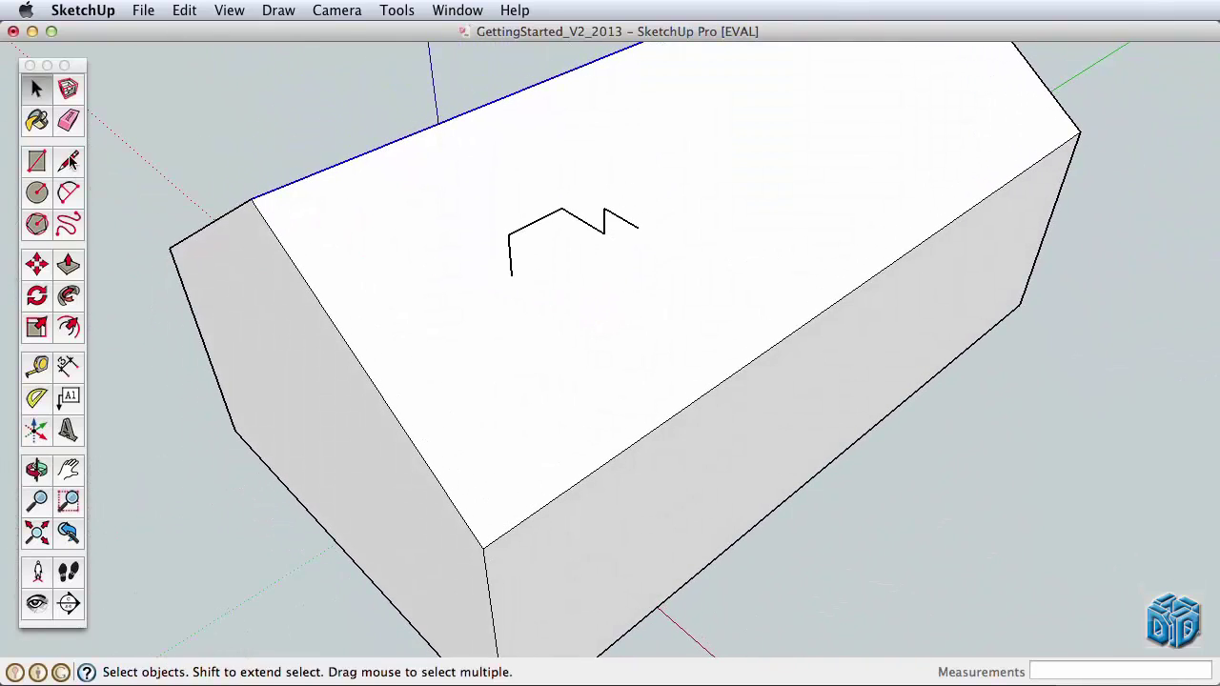
{"action": "left_click", "coordinate": [67, 160]}
Outline a four-sided face on the roof slope and pull it up into a chimney block
{"action": "left_click", "coordinate": [733, 211]}
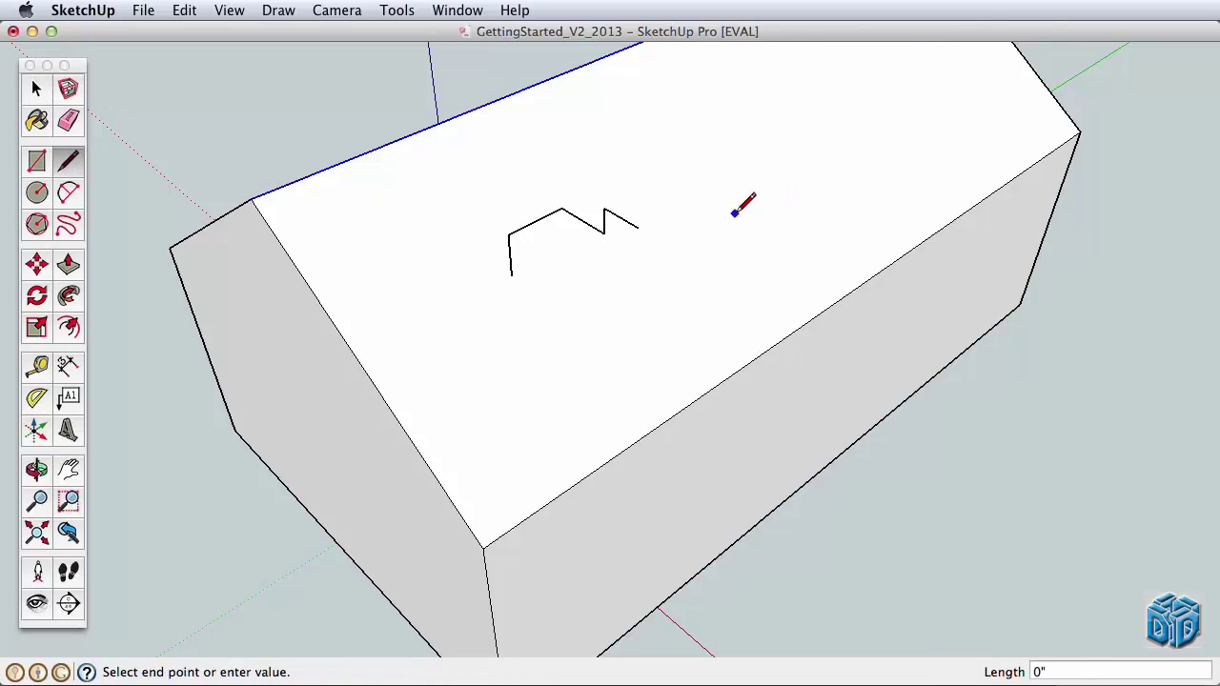
{"action": "left_click", "coordinate": [740, 164]}
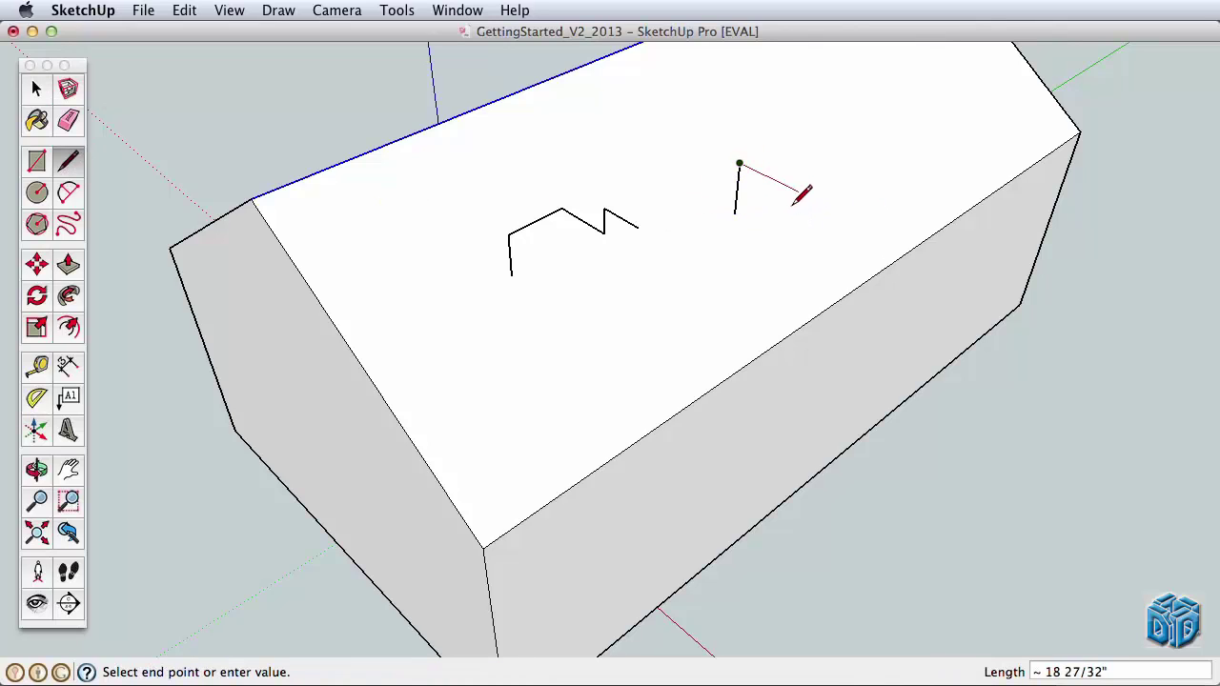
{"action": "left_click", "coordinate": [797, 192]}
{"action": "left_click", "coordinate": [785, 283]}
{"action": "left_click", "coordinate": [735, 209]}
{"action": "left_click", "coordinate": [68, 265]}
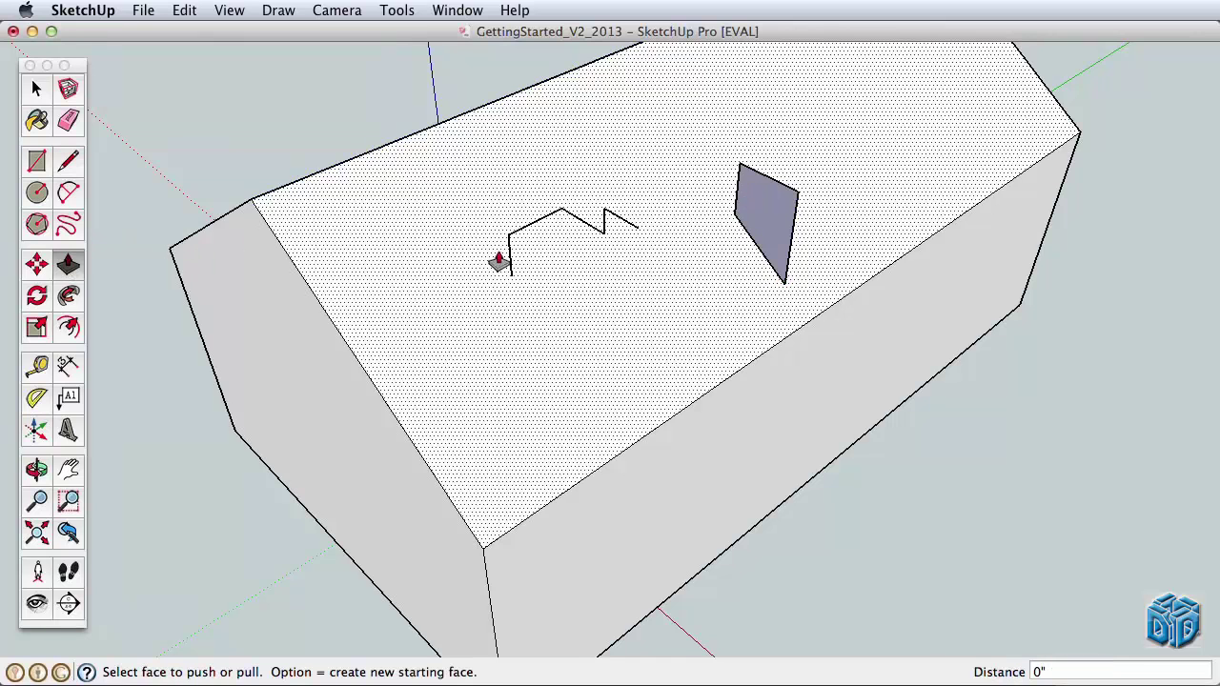
{"action": "left_click_drag", "start_coordinate": [771, 251], "coordinate": [713, 286]}
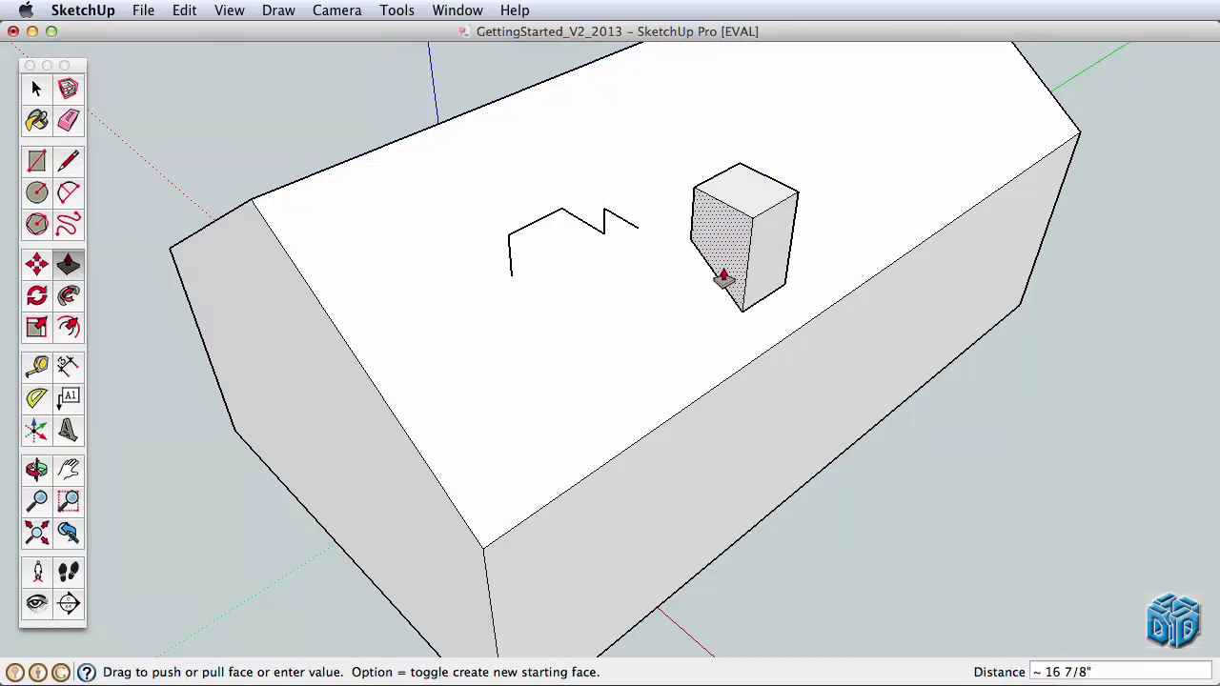
{"action": "left_click", "coordinate": [710, 284]}
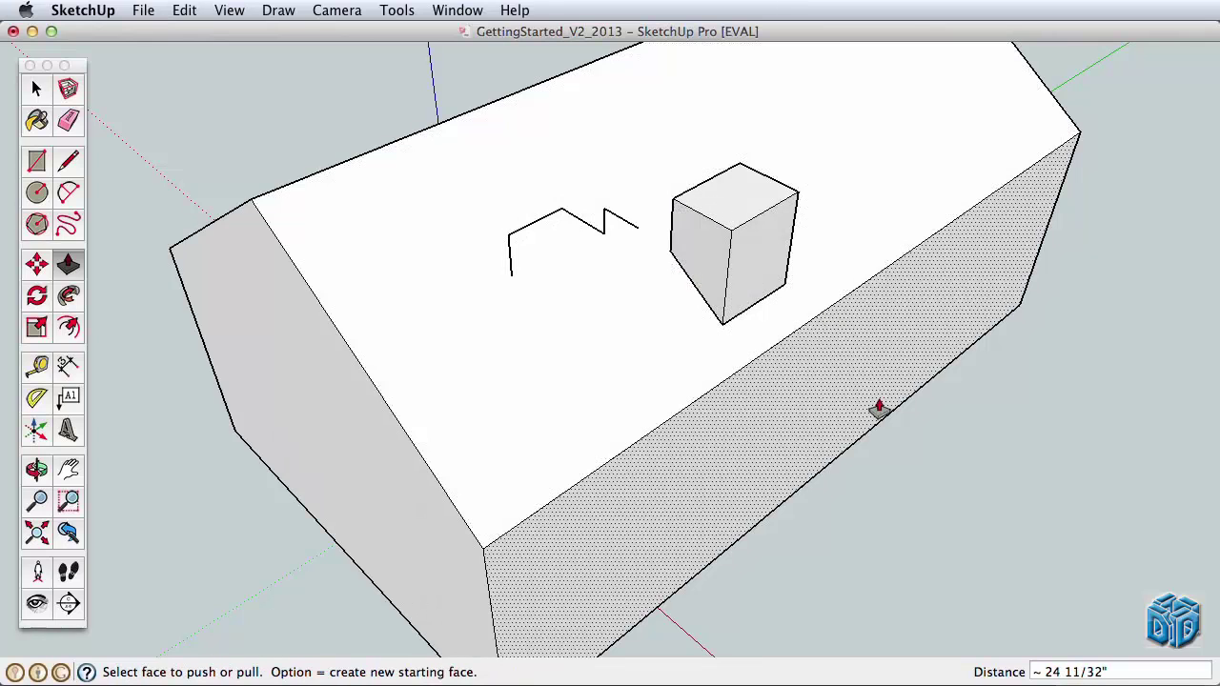
Erase the stray zigzag line and the small chimney block from the roof
{"action": "left_click", "coordinate": [69, 119]}
{"action": "left_click_drag", "start_coordinate": [515, 238], "coordinate": [667, 213]}
{"action": "left_click_drag", "start_coordinate": [735, 172], "coordinate": [806, 218]}
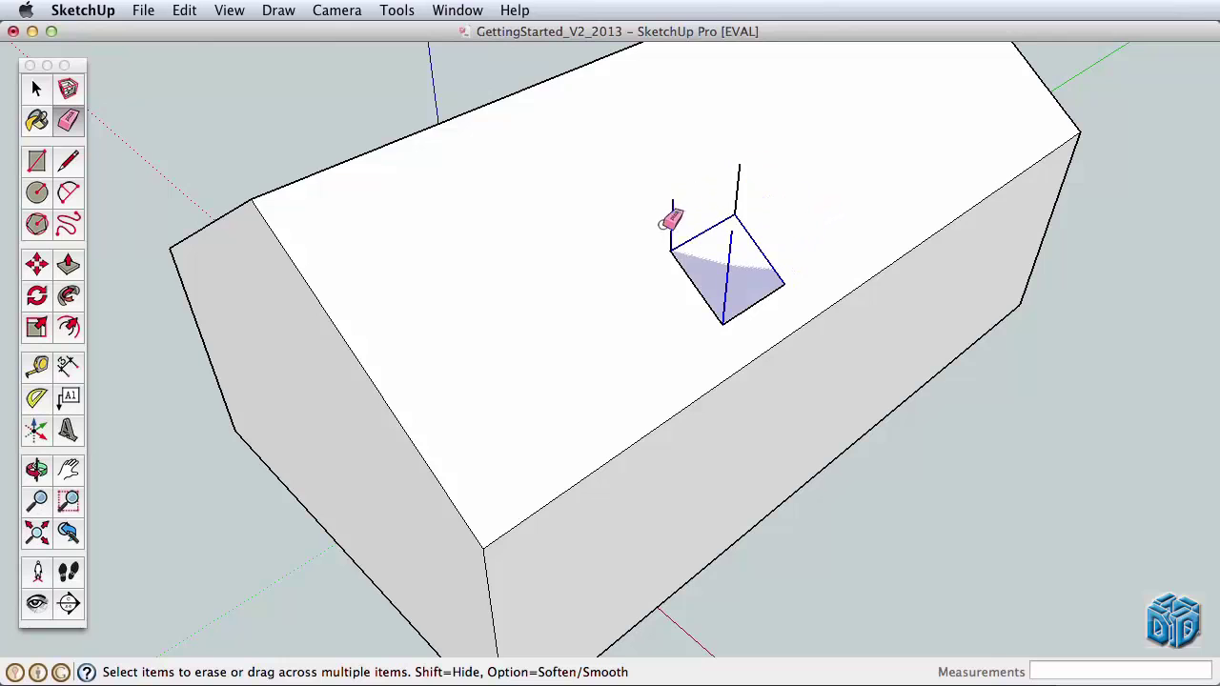
{"action": "mouse_move", "coordinate": [676, 212]}
{"action": "left_mouse_down"}
{"action": "mouse_move", "coordinate": [735, 306]}
{"action": "mouse_move", "coordinate": [732, 219]}
{"action": "left_mouse_up"}
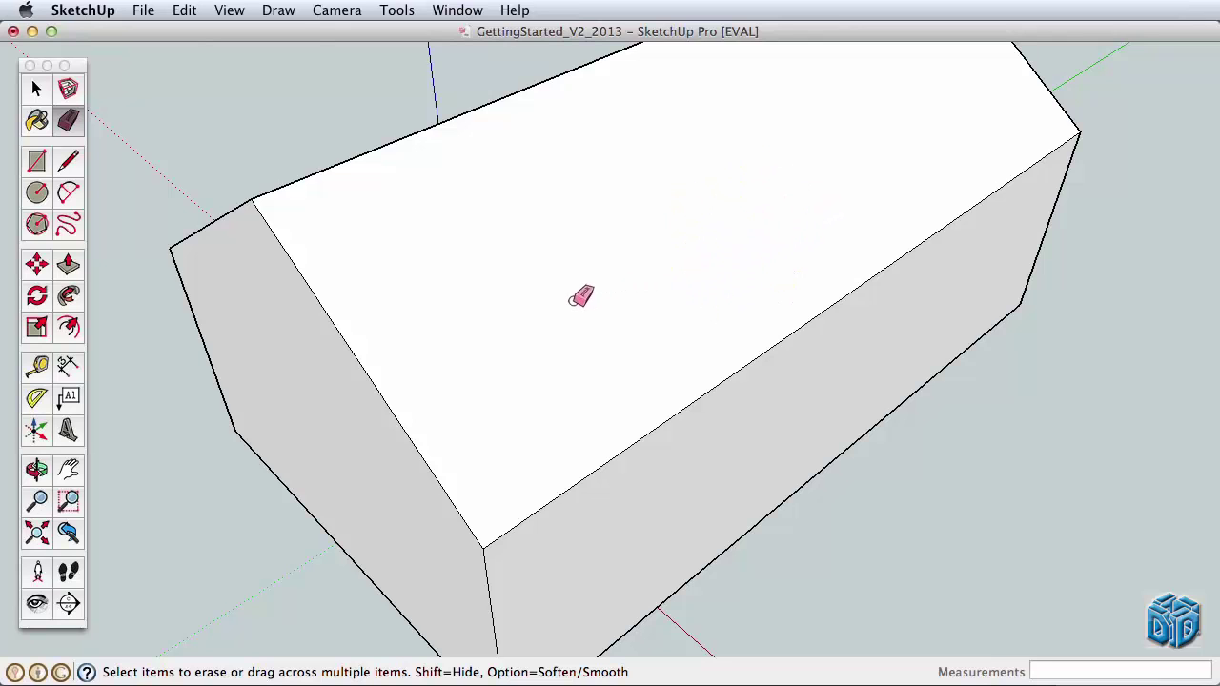
{"action": "key", "text": "o"}
{"action": "mouse_move", "coordinate": [539, 346]}
{"action": "left_mouse_down"}
{"action": "mouse_move", "coordinate": [588, 324]}
{"action": "mouse_move", "coordinate": [616, 292]}
{"action": "left_mouse_up"}
Draw two parallel edges up from the ridge and join their tops into a roof rectangle
{"action": "left_click", "coordinate": [70, 163]}
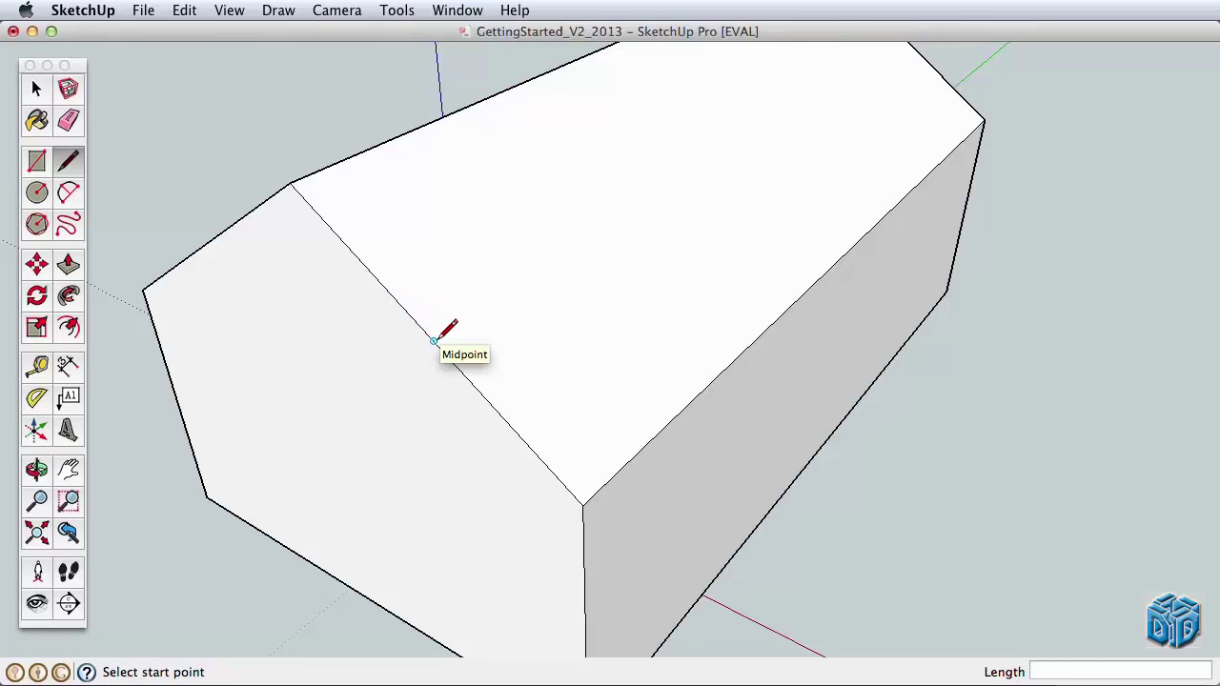
{"action": "left_click", "coordinate": [400, 304]}
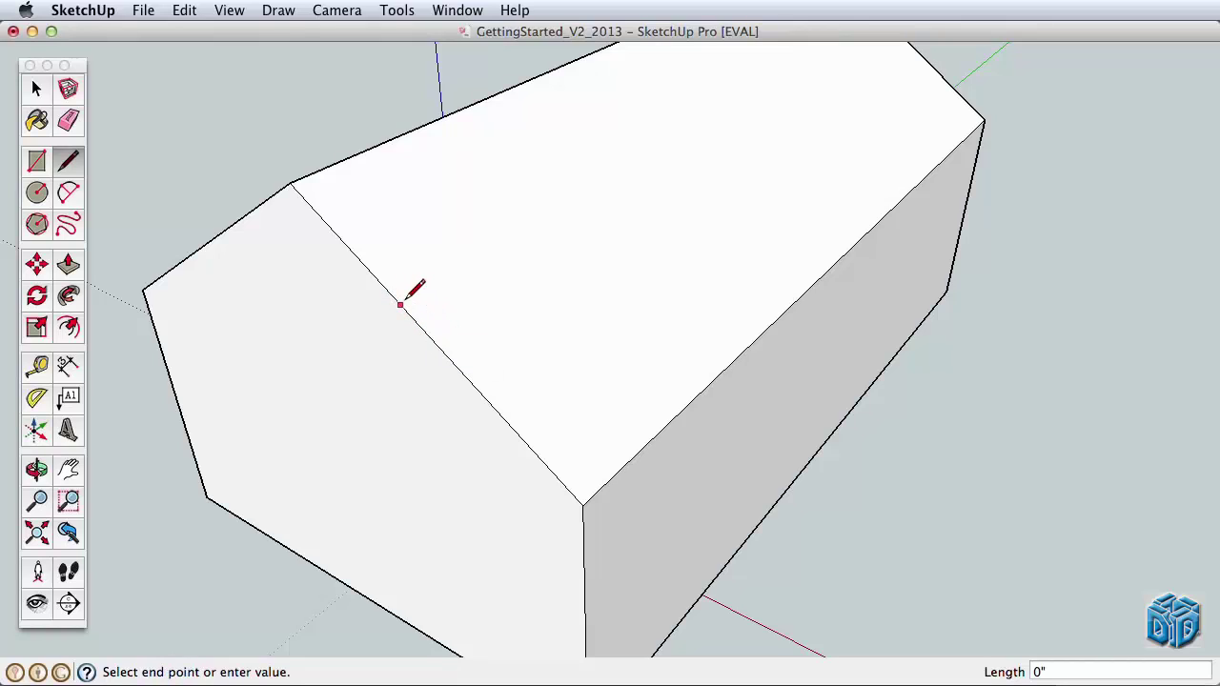
{"action": "left_click", "coordinate": [392, 247]}
{"action": "key", "text": "Escape"}
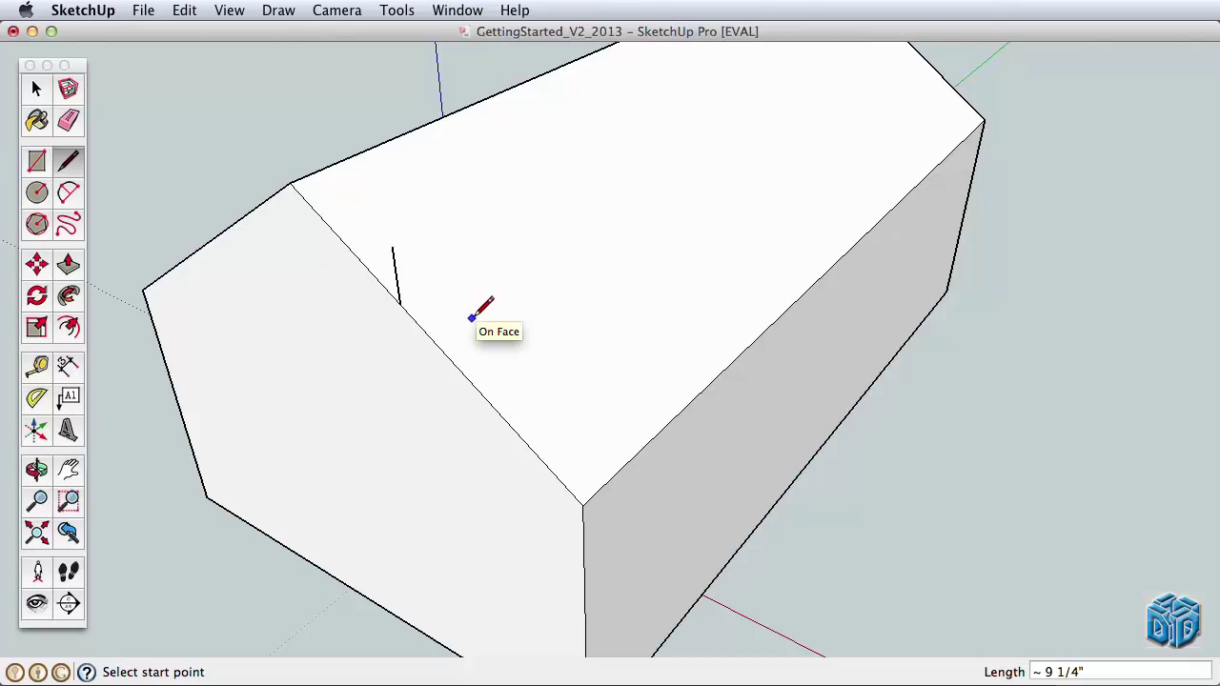
{"action": "left_click", "coordinate": [467, 379]}
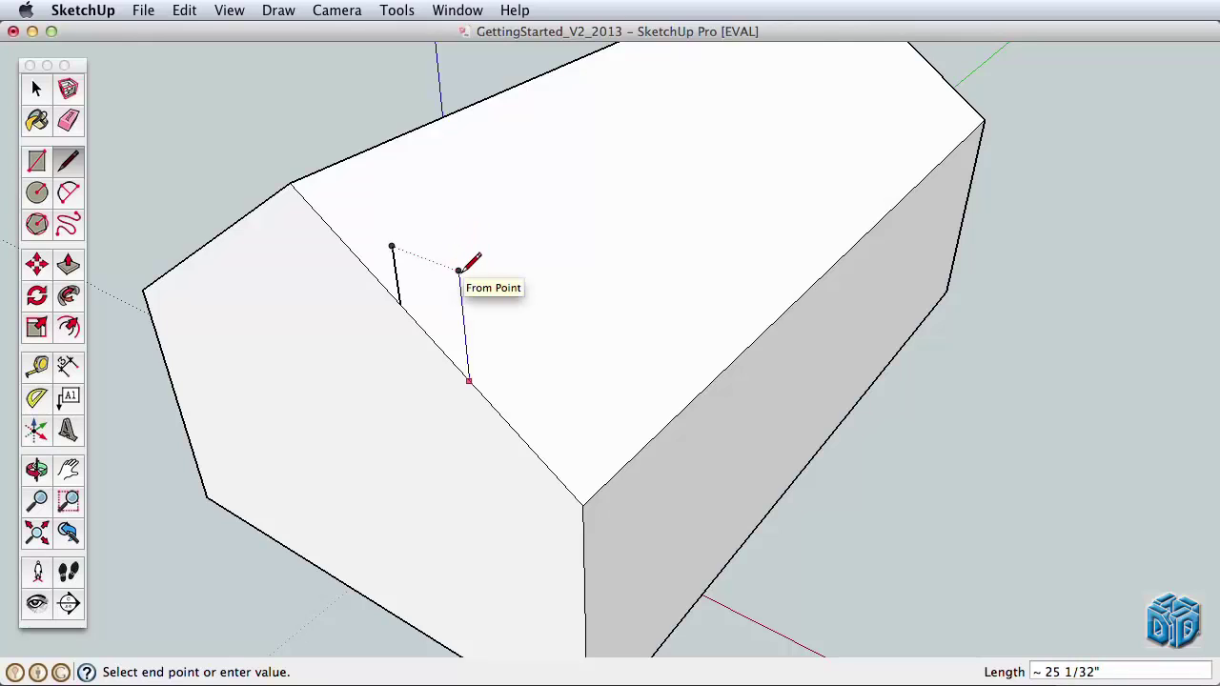
{"action": "left_click", "coordinate": [459, 270]}
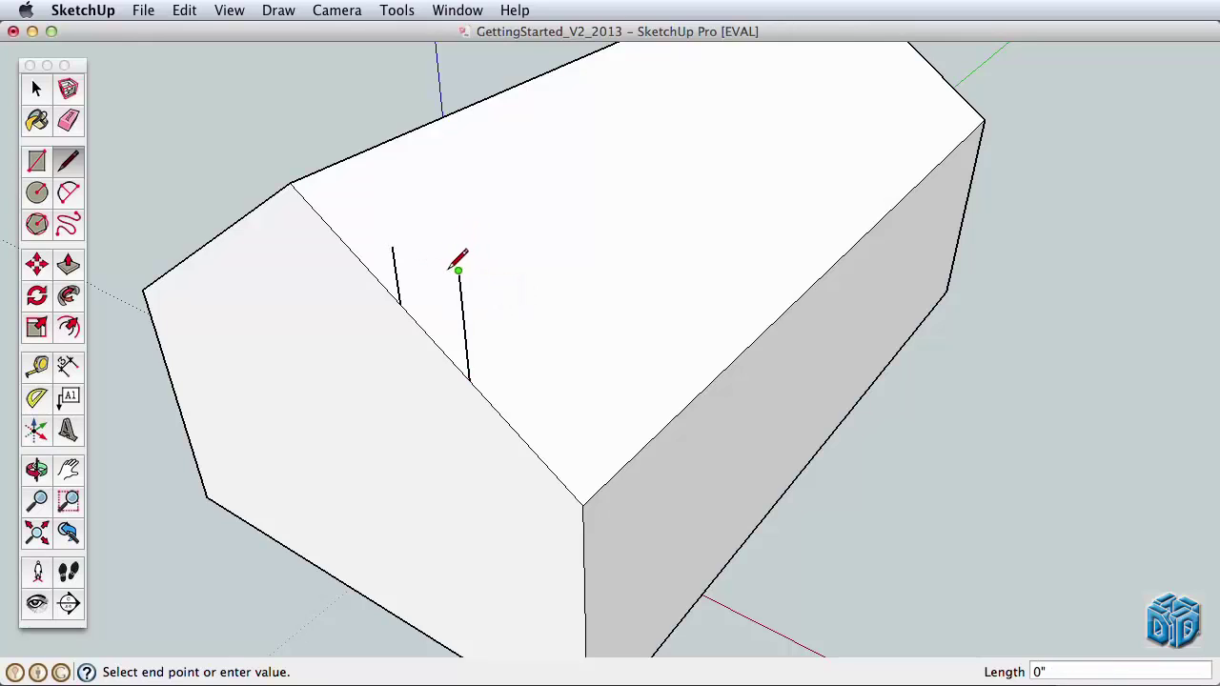
{"action": "left_click", "coordinate": [392, 246]}
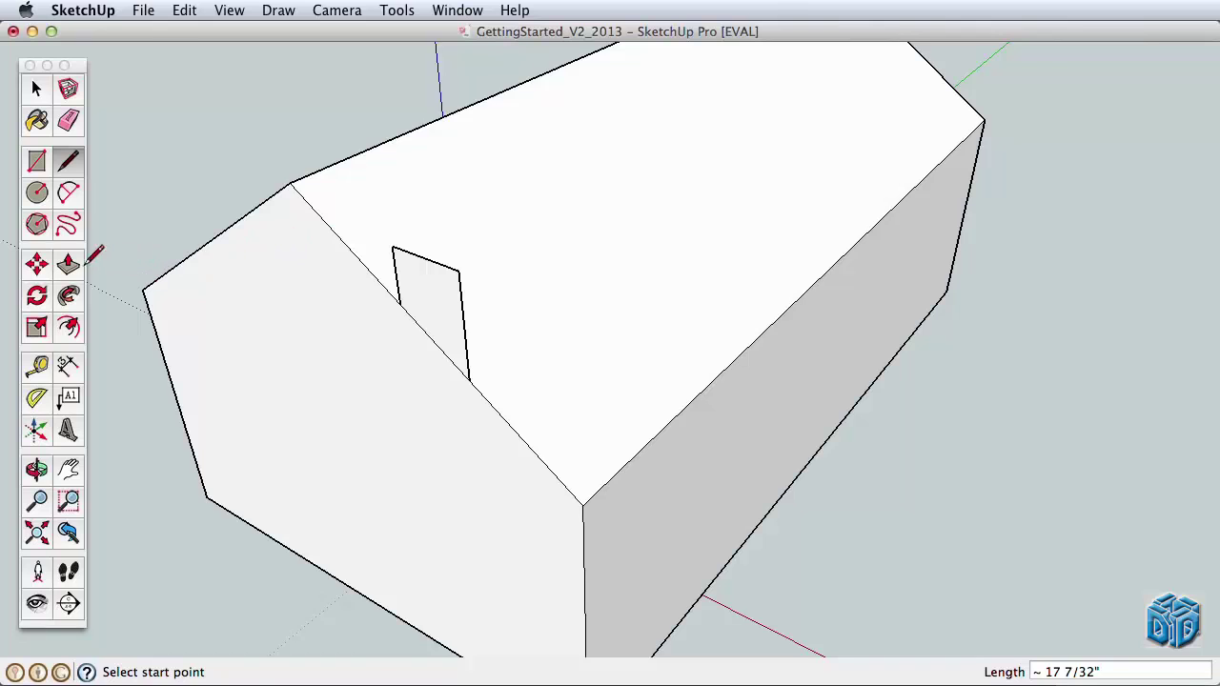
{"action": "left_click", "coordinate": [68, 265]}
Pull the roof rectangle into a cube-shaped chimney and erase the stray roof edges beside it
{"action": "left_click_drag", "start_coordinate": [425, 286], "coordinate": [645, 185]}
{"action": "left_click_drag", "start_coordinate": [439, 305], "coordinate": [586, 239]}
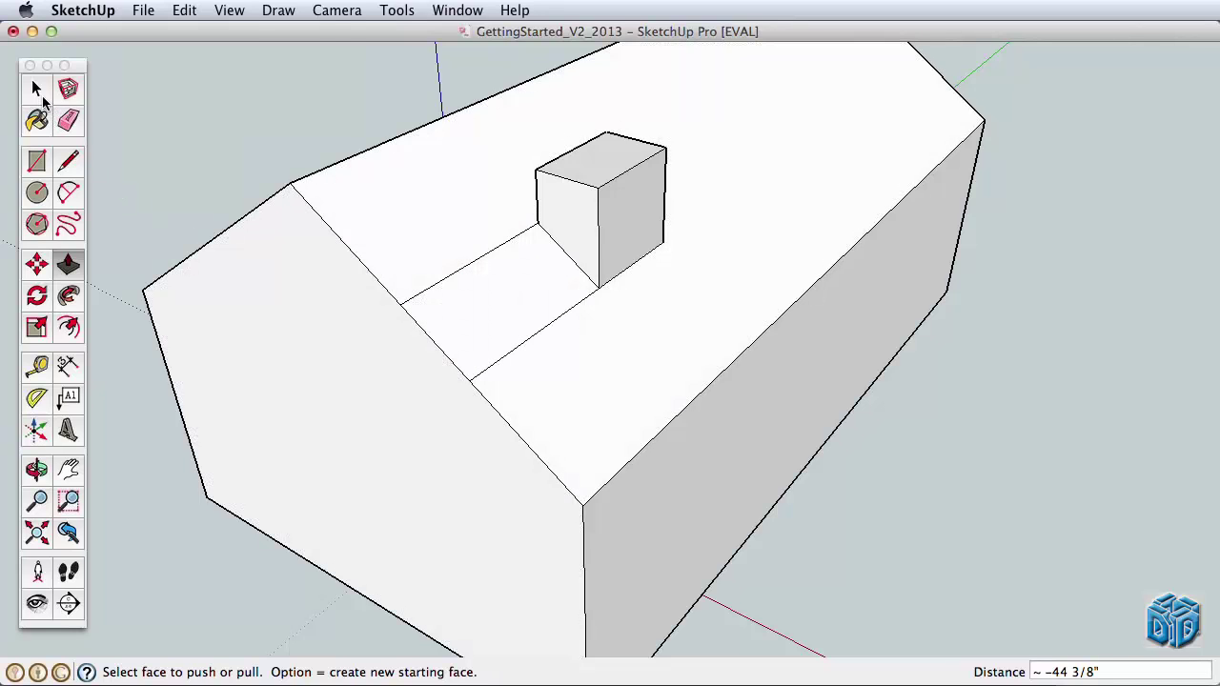
{"action": "left_click", "coordinate": [62, 120]}
{"action": "left_click", "coordinate": [475, 259]}
{"action": "mouse_move", "coordinate": [537, 305]}
{"action": "middle_mouse_down"}
{"action": "mouse_move", "coordinate": [541, 315]}
{"action": "mouse_move", "coordinate": [678, 264]}
{"action": "mouse_move", "coordinate": [773, 168]}
{"action": "mouse_move", "coordinate": [616, 249]}
{"action": "mouse_move", "coordinate": [534, 264]}
{"action": "middle_mouse_up"}
{"action": "left_click", "coordinate": [68, 120]}
{"action": "left_click_drag", "start_coordinate": [525, 293], "coordinate": [607, 341]}
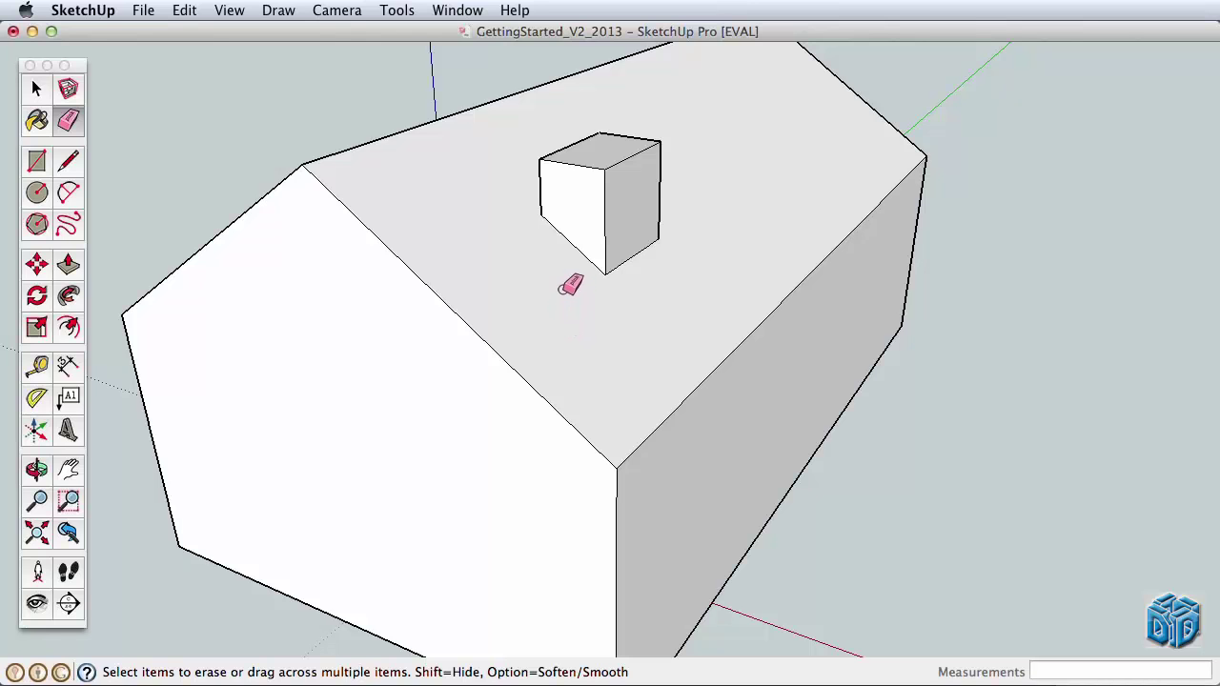
Draw two stacked rectangular strips at the base of the long wall
{"action": "key", "text": "z"}
{"action": "left_click_drag", "start_coordinate": [580, 338], "coordinate": [611, 416]}
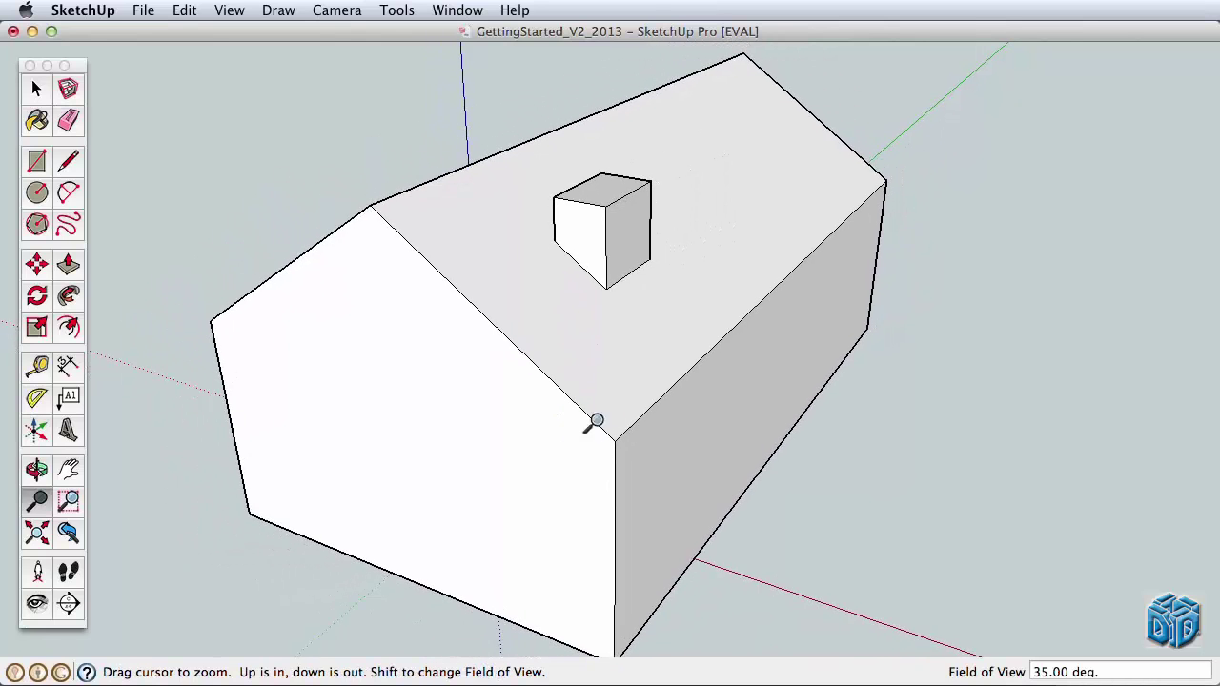
{"action": "mouse_move", "coordinate": [611, 416]}
{"action": "middle_mouse_down", "text": "shift"}
{"action": "mouse_move", "coordinate": [504, 340]}
{"action": "mouse_move", "coordinate": [498, 319]}
{"action": "middle_mouse_up", "text": "shift"}
{"action": "mouse_move", "coordinate": [517, 341]}
{"action": "left_mouse_down"}
{"action": "mouse_move", "coordinate": [531, 264]}
{"action": "mouse_move", "coordinate": [250, 251]}
{"action": "left_mouse_up"}
{"action": "left_click", "coordinate": [40, 164]}
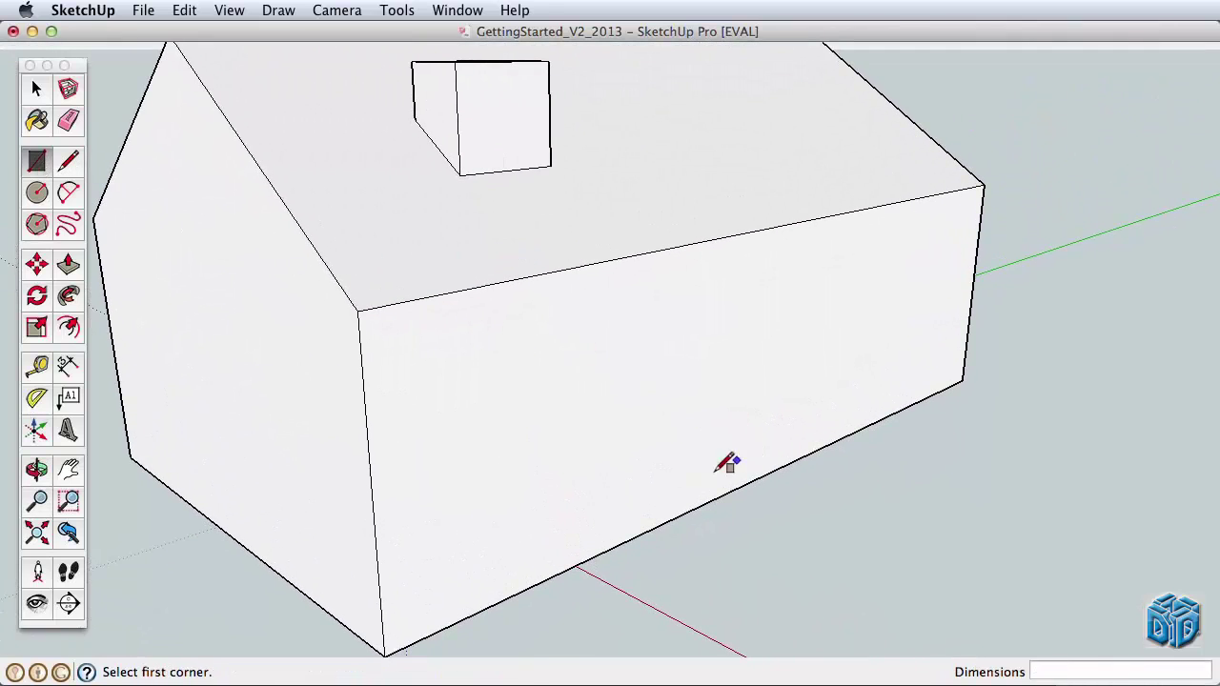
{"action": "left_click", "coordinate": [599, 553]}
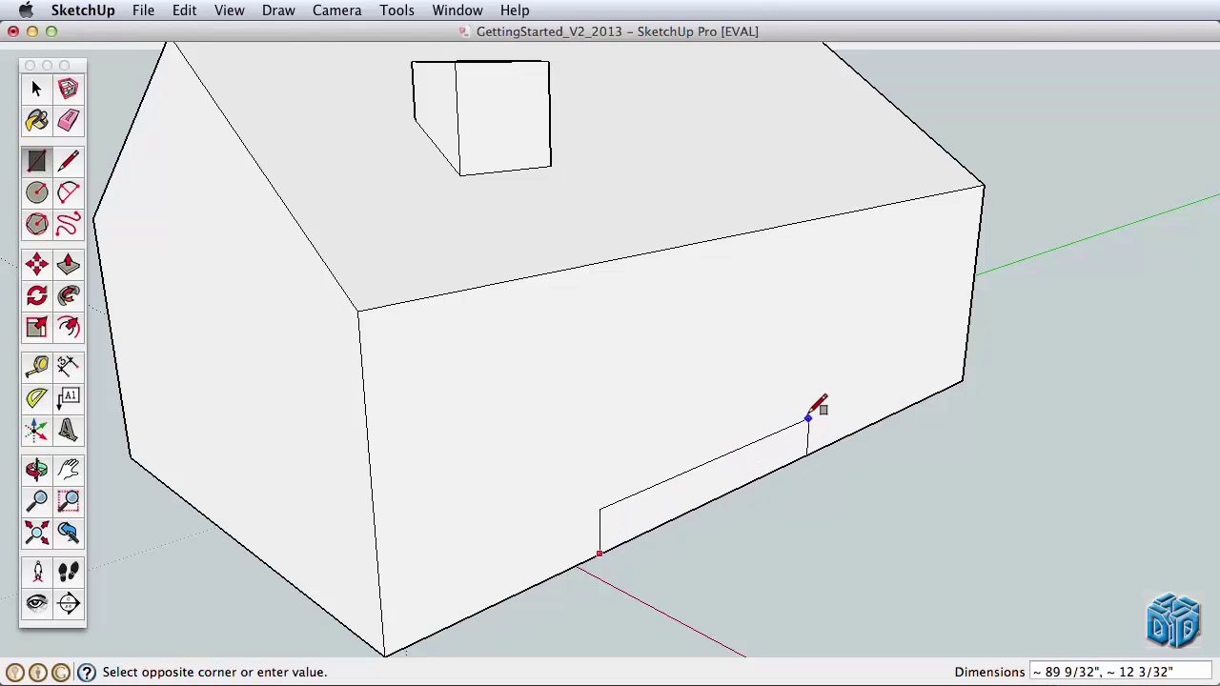
{"action": "left_click", "coordinate": [807, 417]}
{"action": "left_click", "coordinate": [807, 437]}
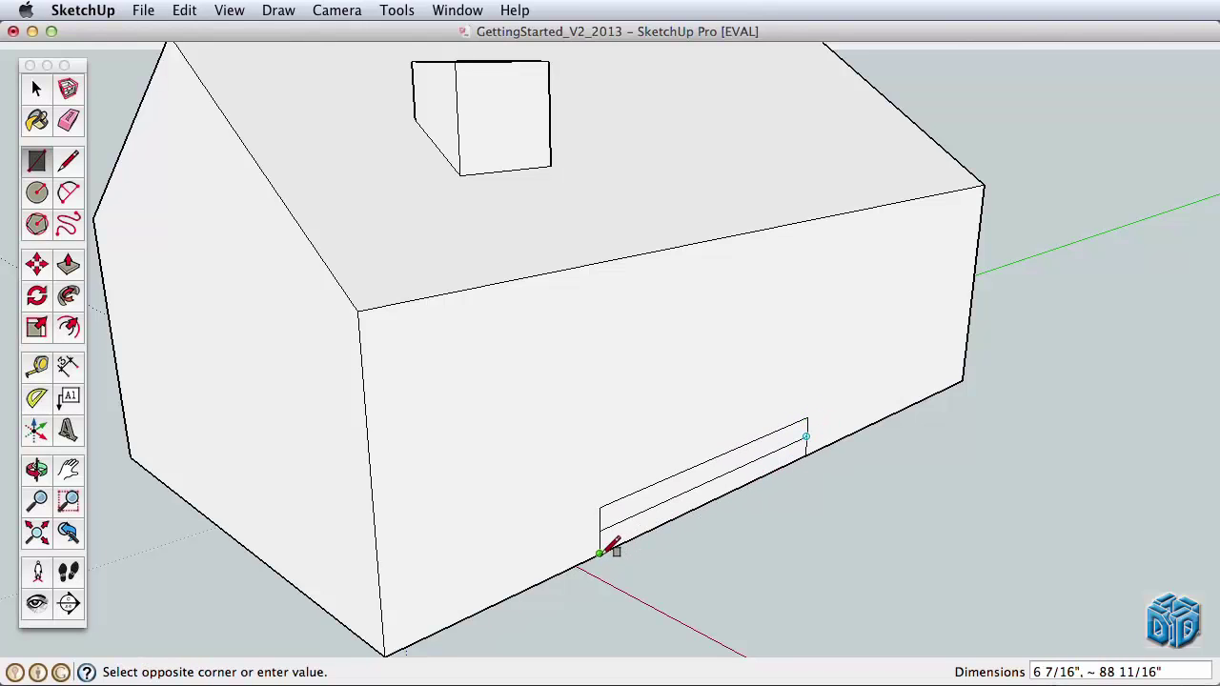
{"action": "left_click", "coordinate": [601, 551]}
Pull the lower and upper strips outward into two front steps
{"action": "left_click", "coordinate": [67, 264]}
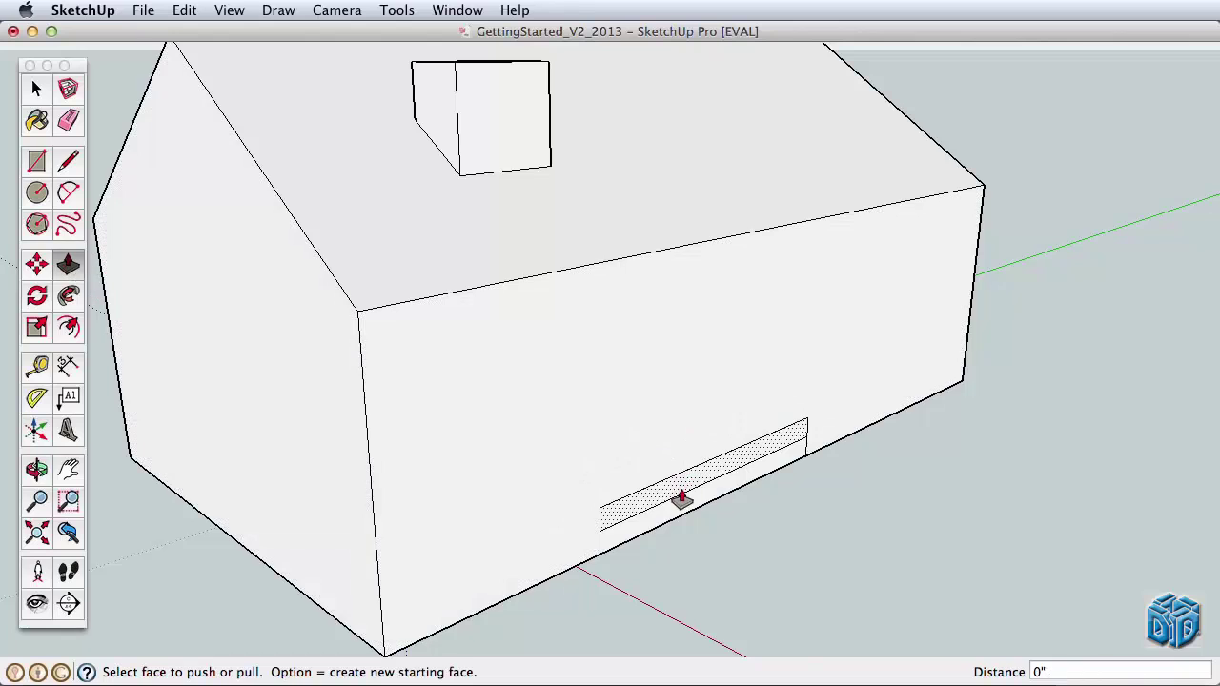
{"action": "left_click", "coordinate": [678, 504]}
{"action": "left_click", "coordinate": [802, 542]}
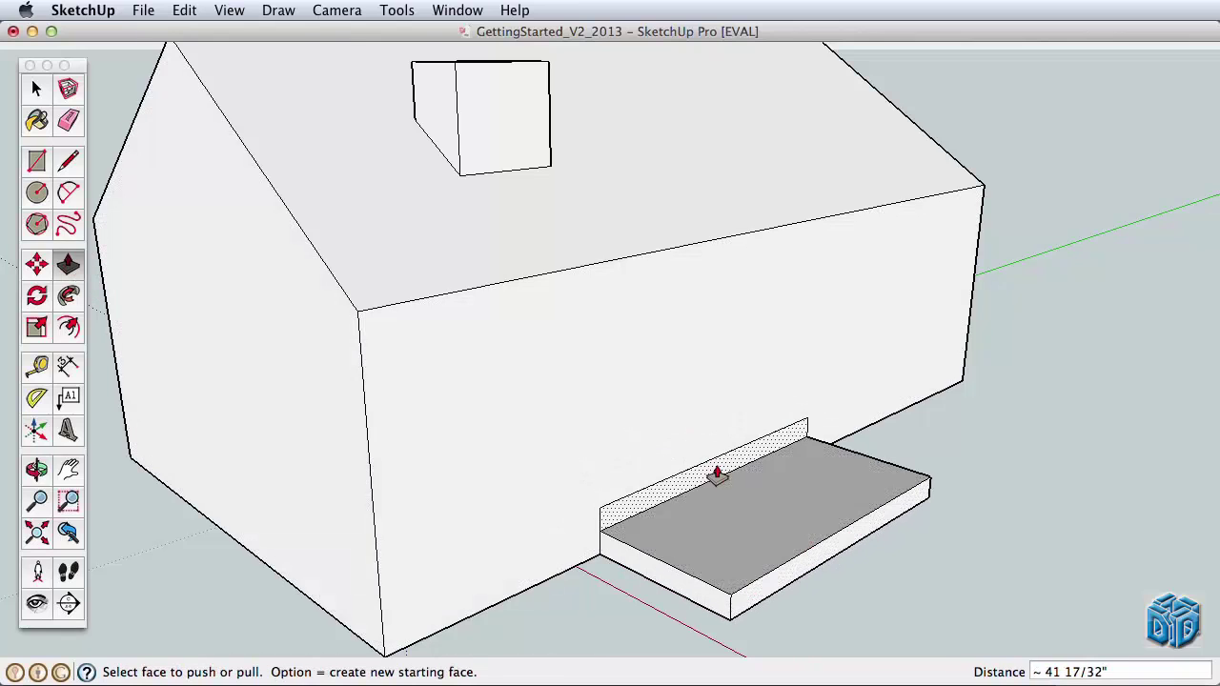
{"action": "left_click", "coordinate": [724, 479]}
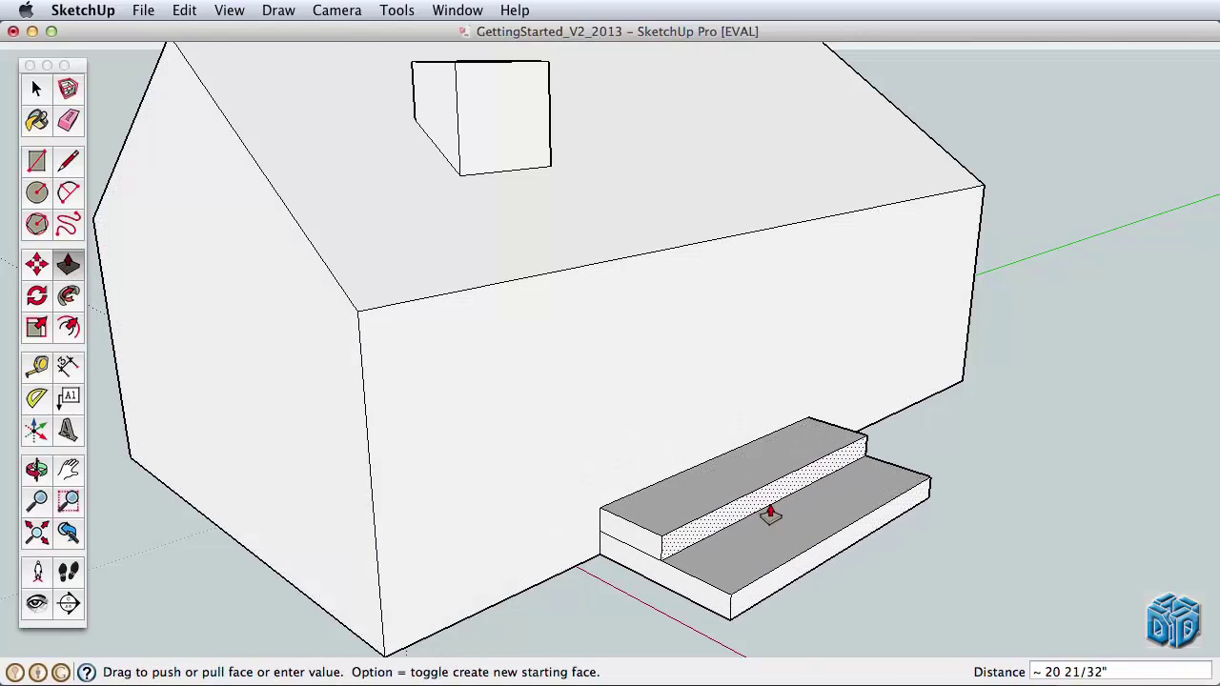
{"action": "left_click", "coordinate": [768, 505]}
Draw door and window rectangles on the wall and push both inward
{"action": "left_click", "coordinate": [36, 162]}
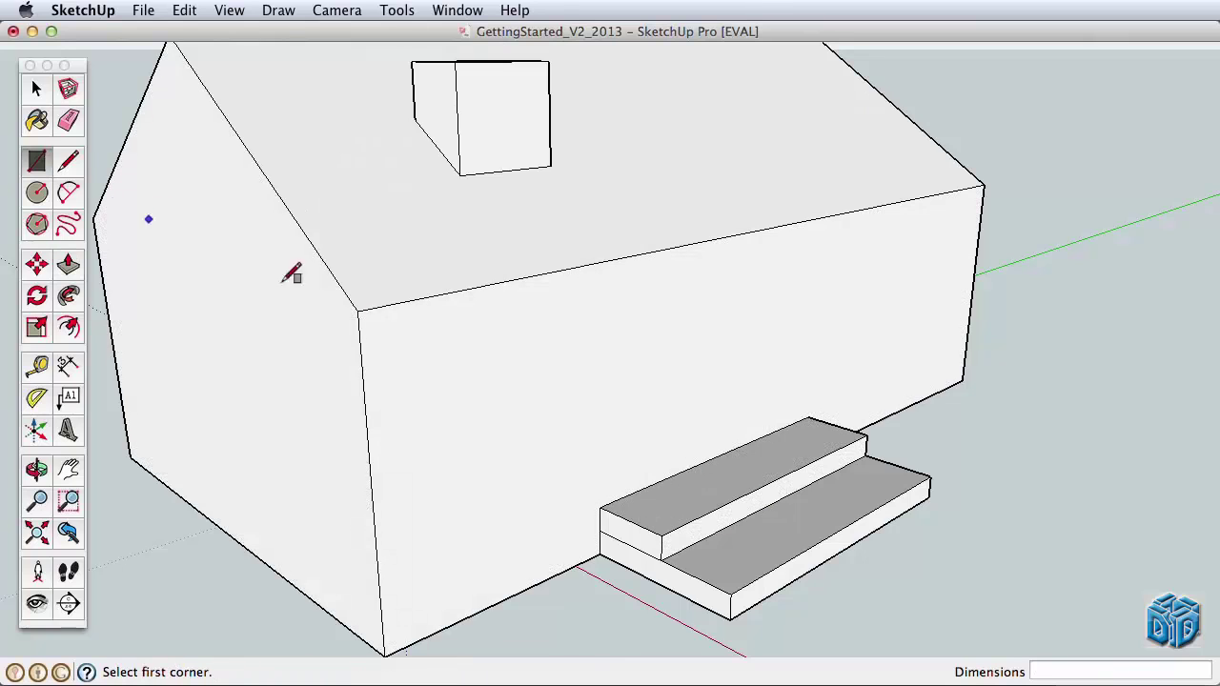
{"action": "left_click", "coordinate": [629, 478]}
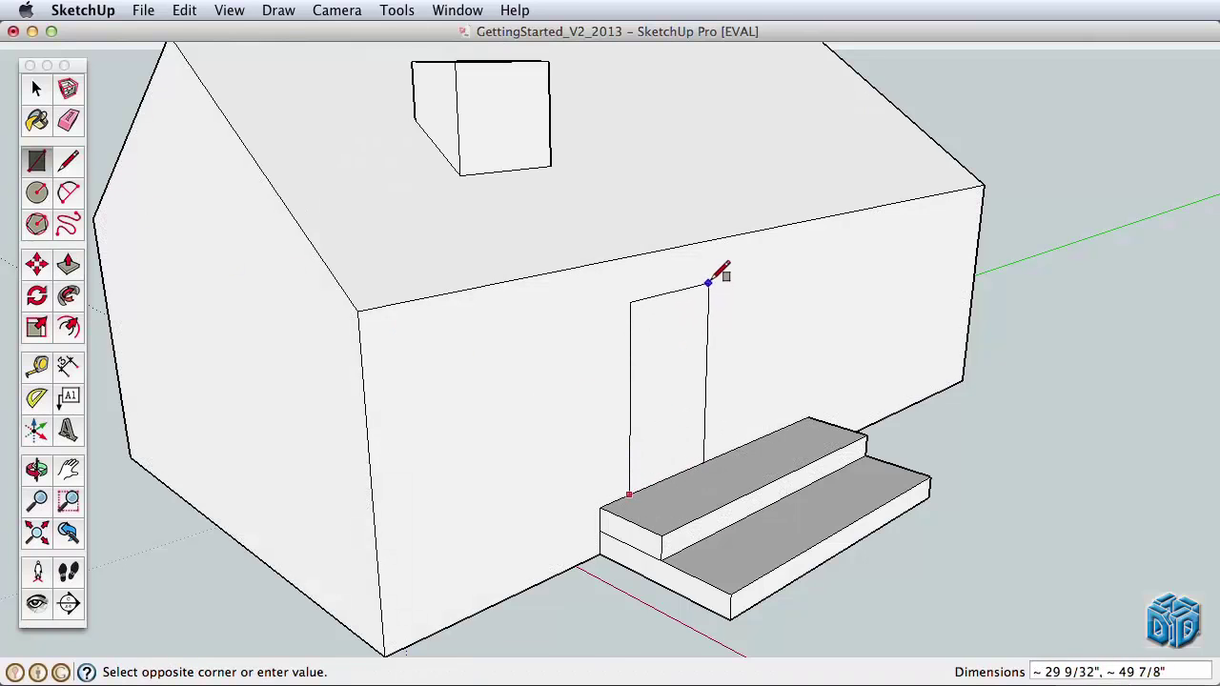
{"action": "left_click", "coordinate": [711, 282]}
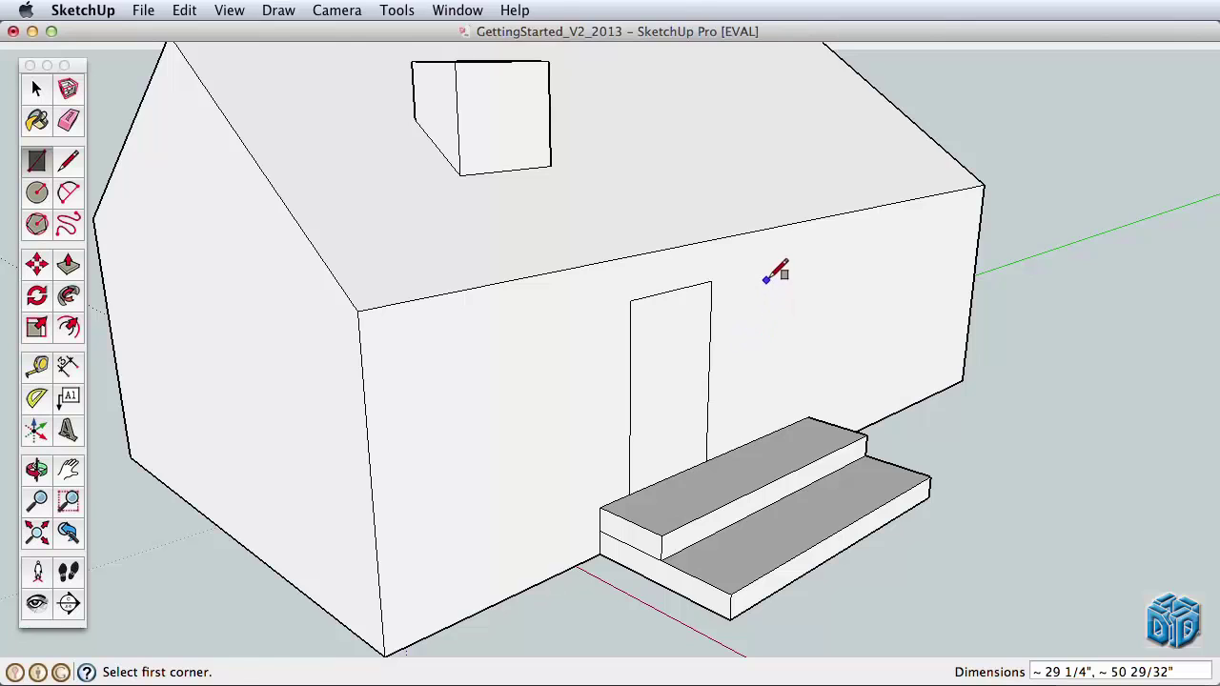
{"action": "left_click", "coordinate": [766, 276]}
{"action": "left_click", "coordinate": [839, 358]}
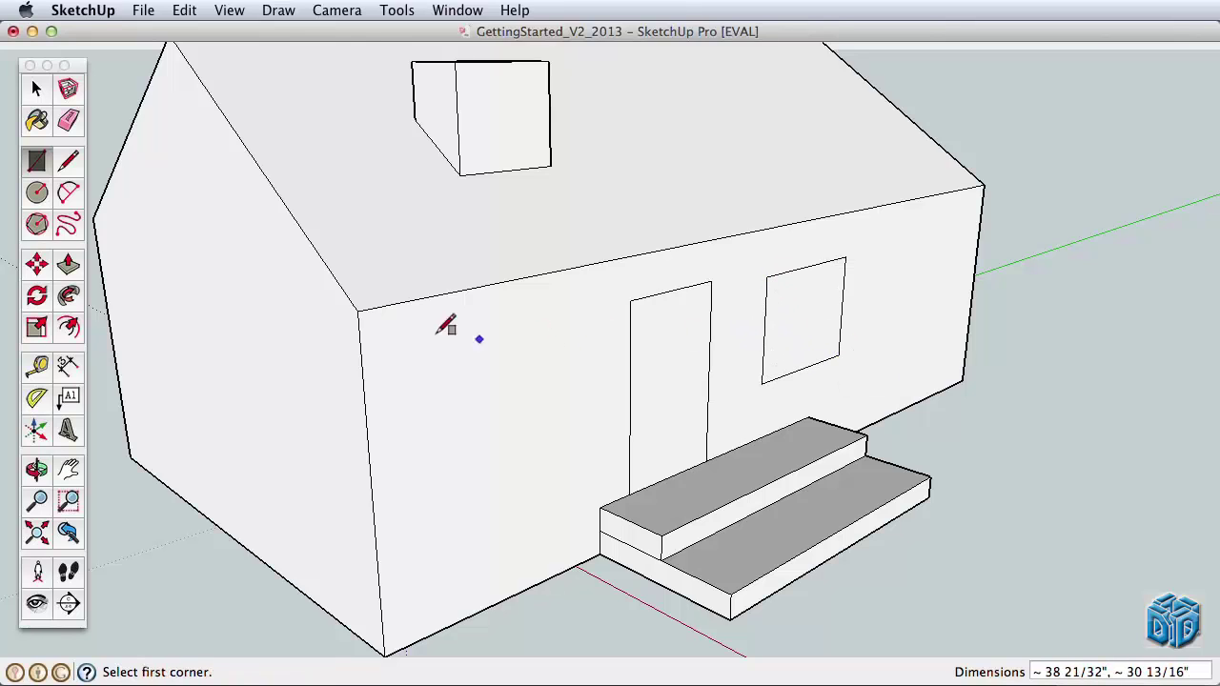
{"action": "left_click", "coordinate": [69, 264]}
{"action": "left_click", "coordinate": [693, 441]}
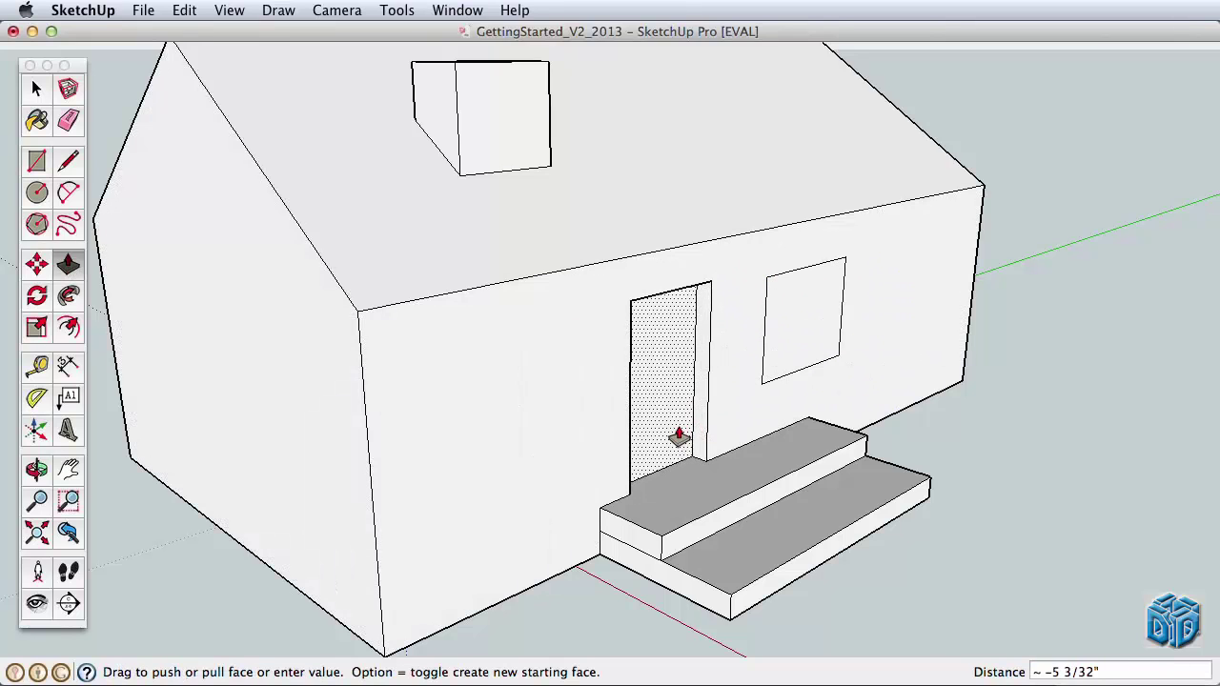
{"action": "left_click", "coordinate": [790, 351]}
{"action": "left_click", "coordinate": [787, 340]}
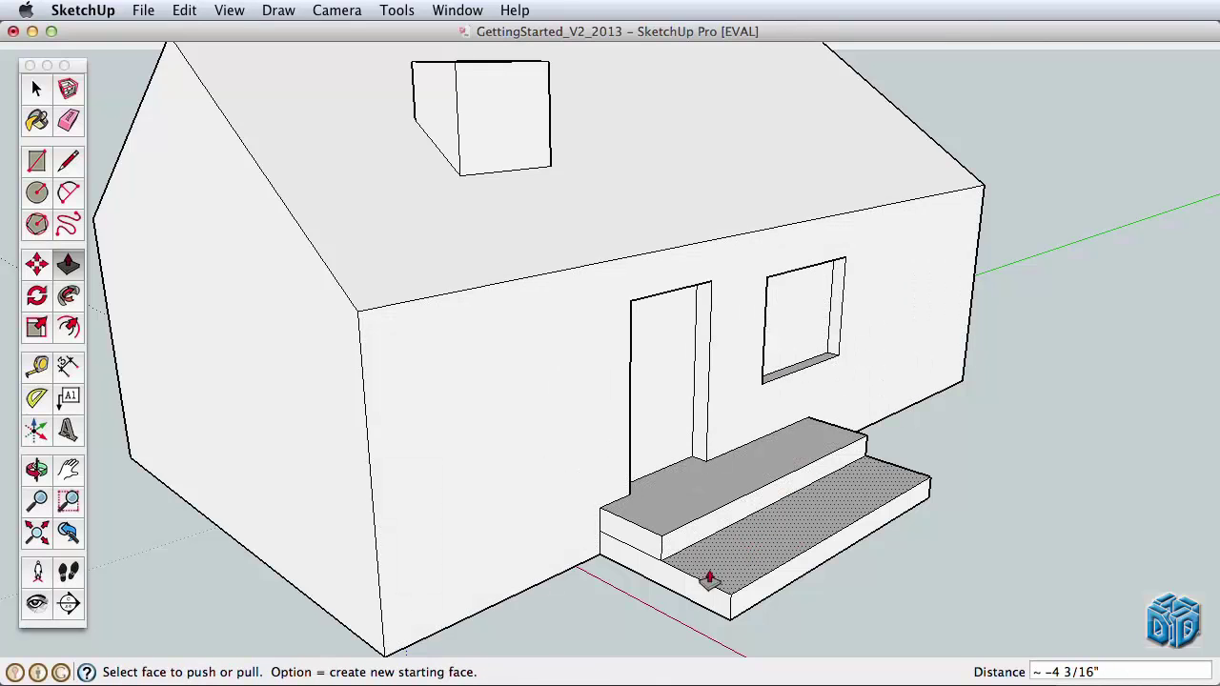
Widen the lower step sideways and erase the edge dividing its top
{"action": "left_click", "coordinate": [684, 596]}
{"action": "left_click", "coordinate": [635, 610]}
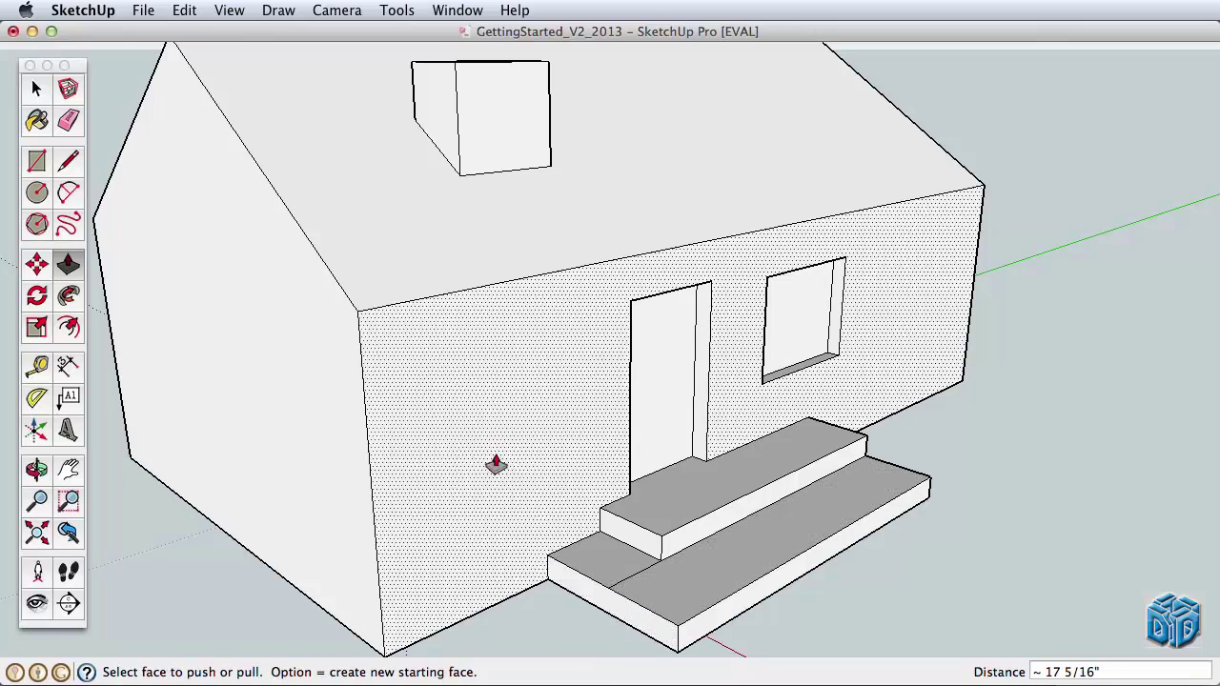
{"action": "left_click", "coordinate": [59, 116]}
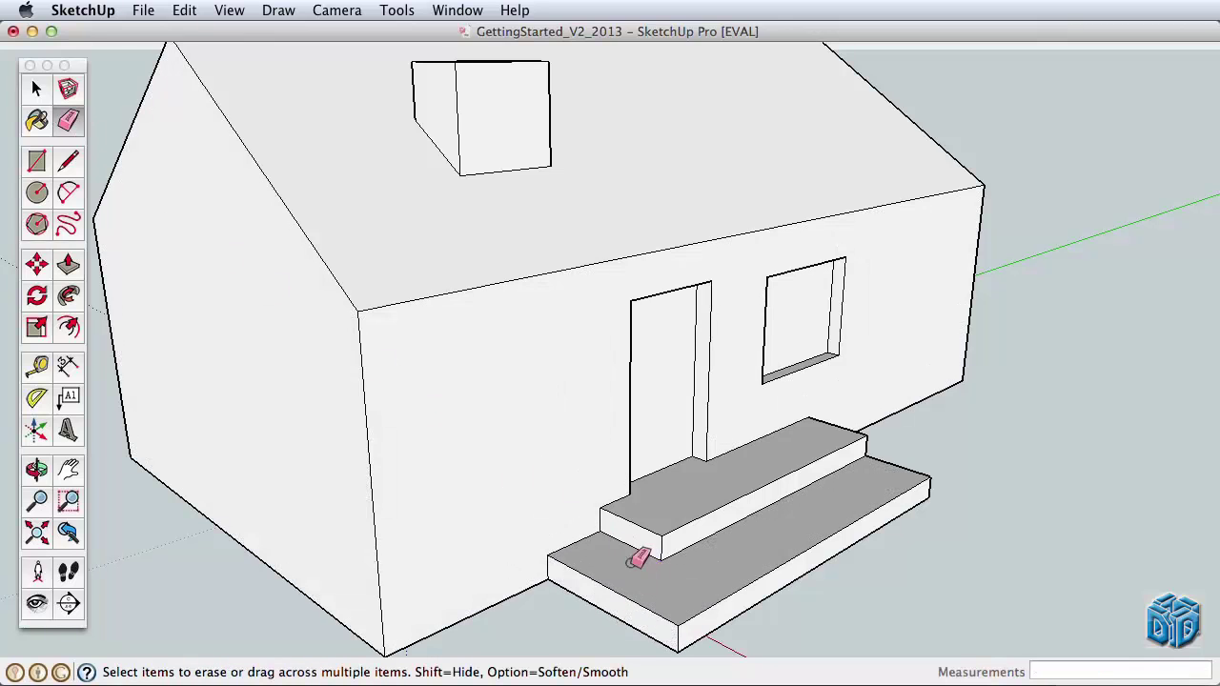